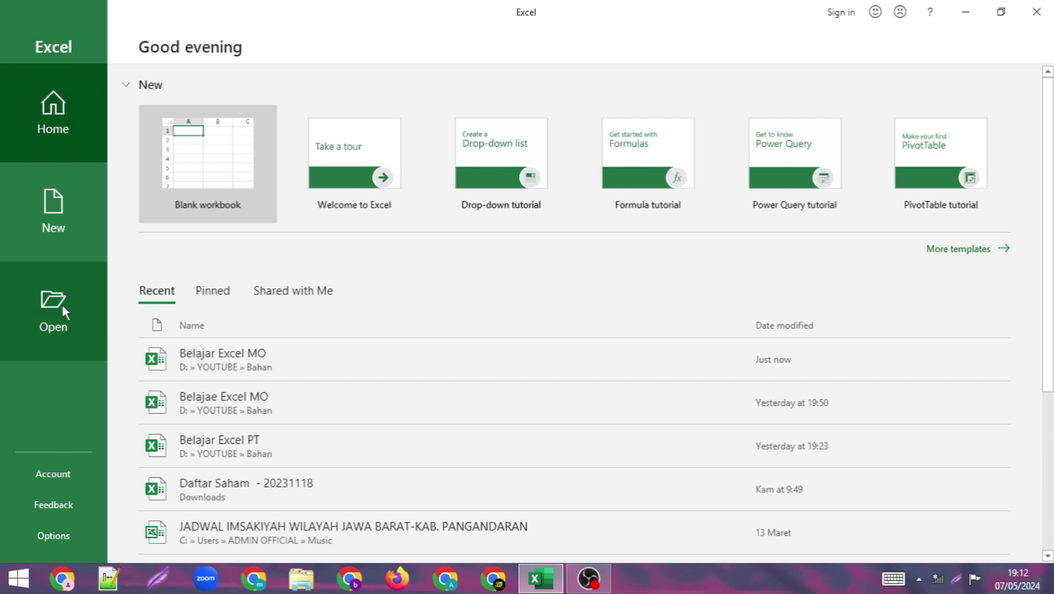
# Open the recent workbook Belajar Excel PT from the YOUTUBE Bahan folder
pyautogui.click(61, 304)
pyautogui.click(206, 238)
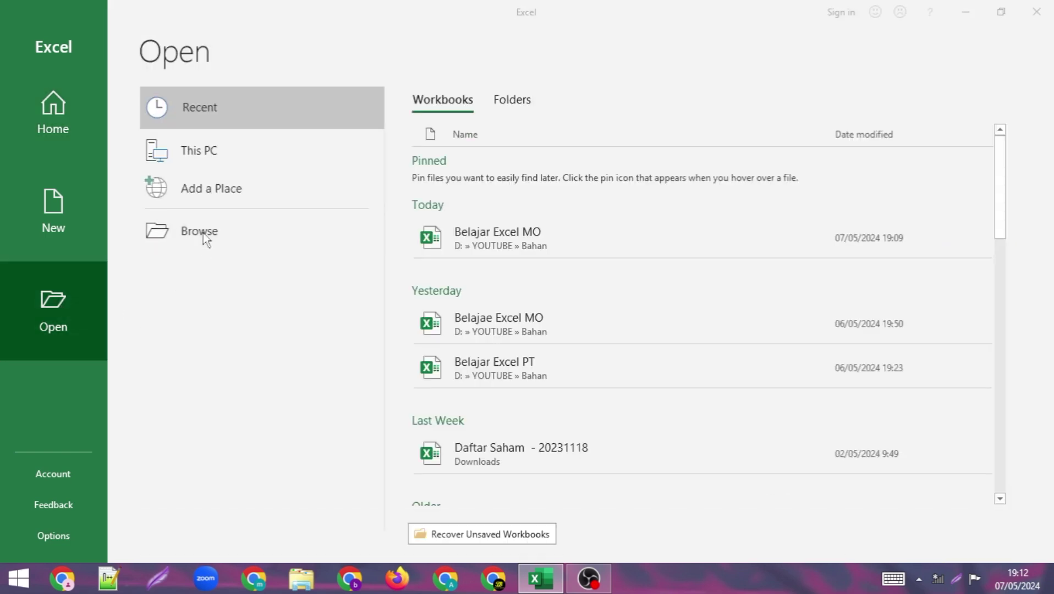
pyautogui.moveTo(137, 164)
pyautogui.mouseDown()
pyautogui.moveTo(136, 207)
pyautogui.moveTo(136, 152)
pyautogui.mouseUp()
pyautogui.click(476, 348)
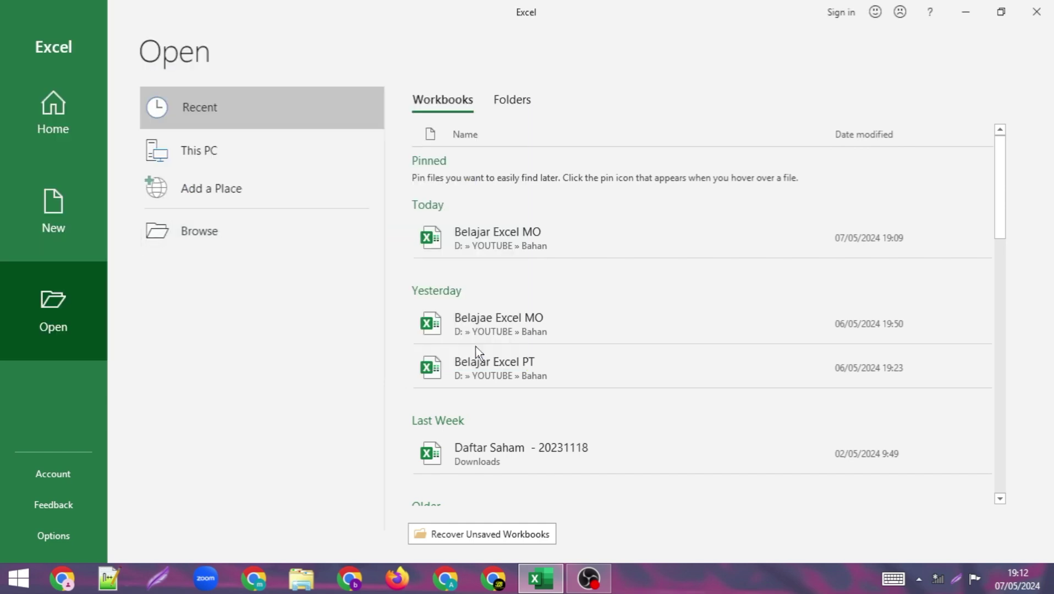
pyautogui.click(44, 108)
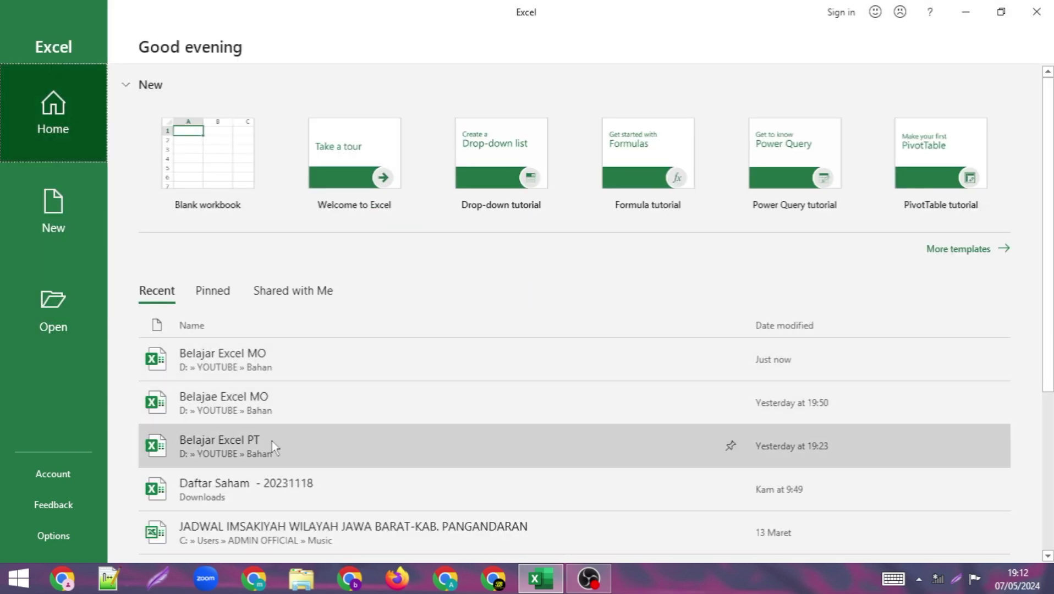
pyautogui.click(266, 455)
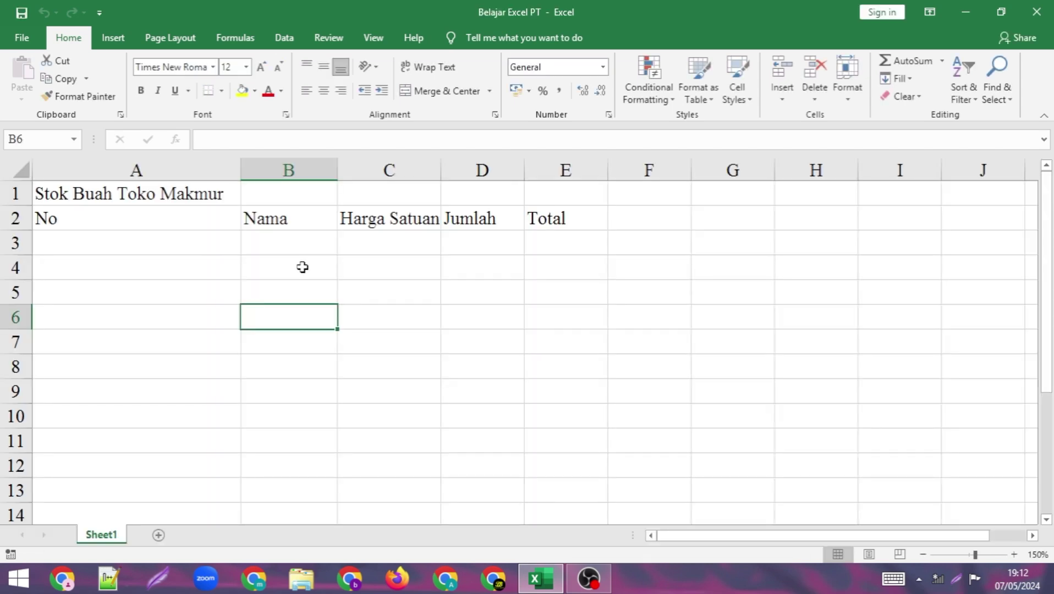
# Set the worksheet zoom to 160%
pyautogui.click(924, 555)
pyautogui.click(925, 555)
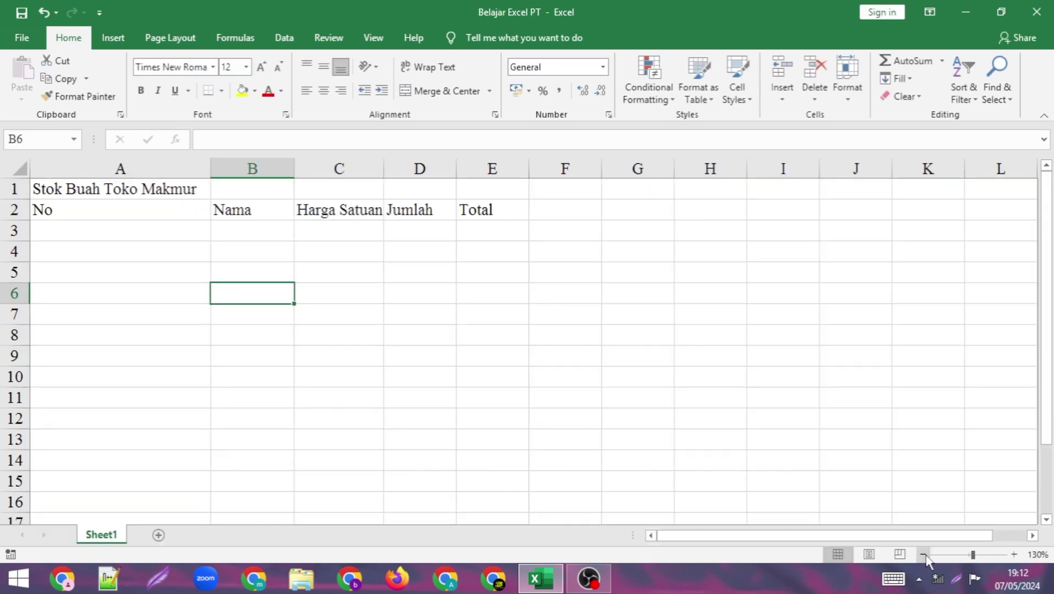
pyautogui.click(925, 556)
pyautogui.click(1014, 555)
pyautogui.click(1014, 554)
pyautogui.click(1014, 555)
pyautogui.click(1014, 555)
pyautogui.click(406, 330)
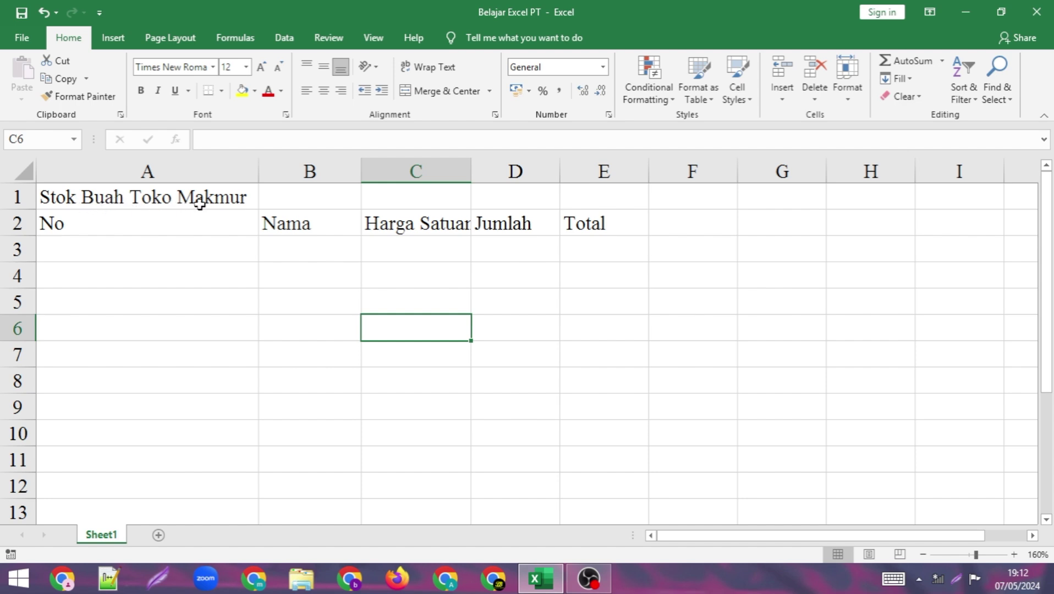
# Narrow column A to about the width of the No heading, and auto-fit it to its contents
pyautogui.click(73, 226)
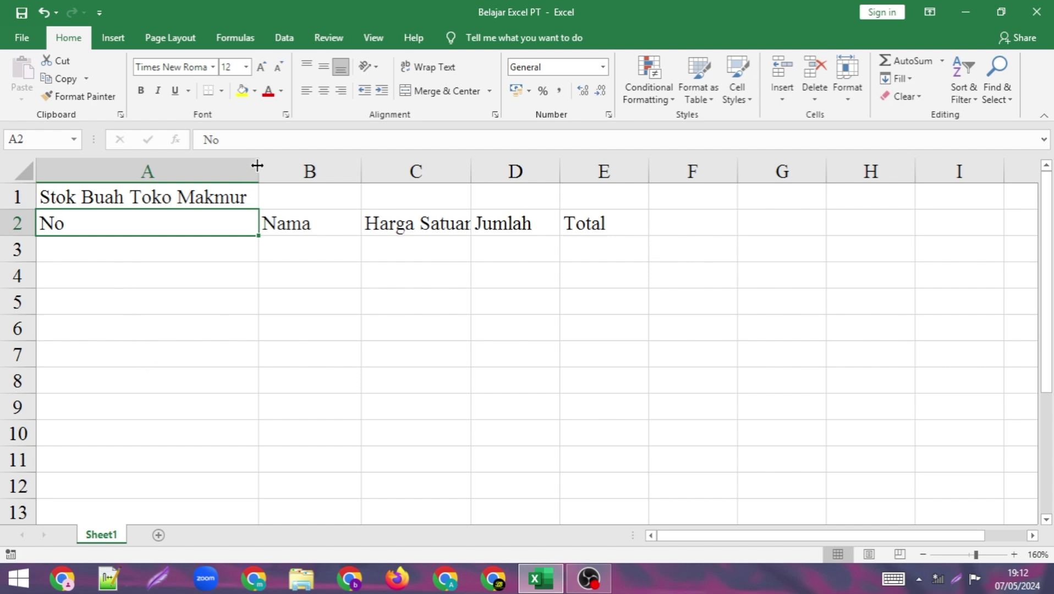
pyautogui.moveTo(257, 165); pyautogui.dragTo(74, 191)
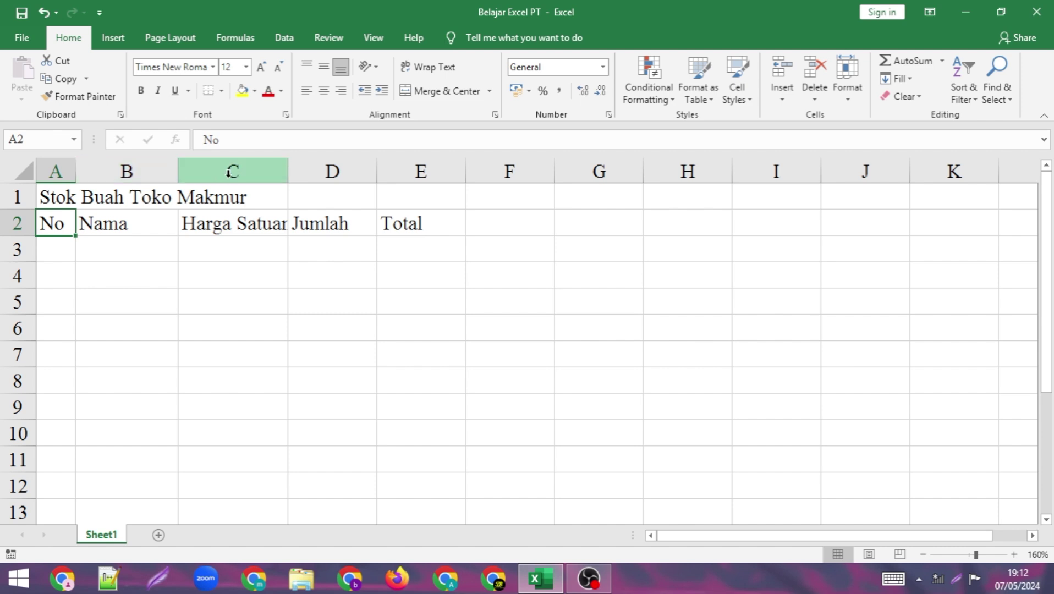
pyautogui.moveTo(75, 173); pyautogui.dragTo(75, 172)
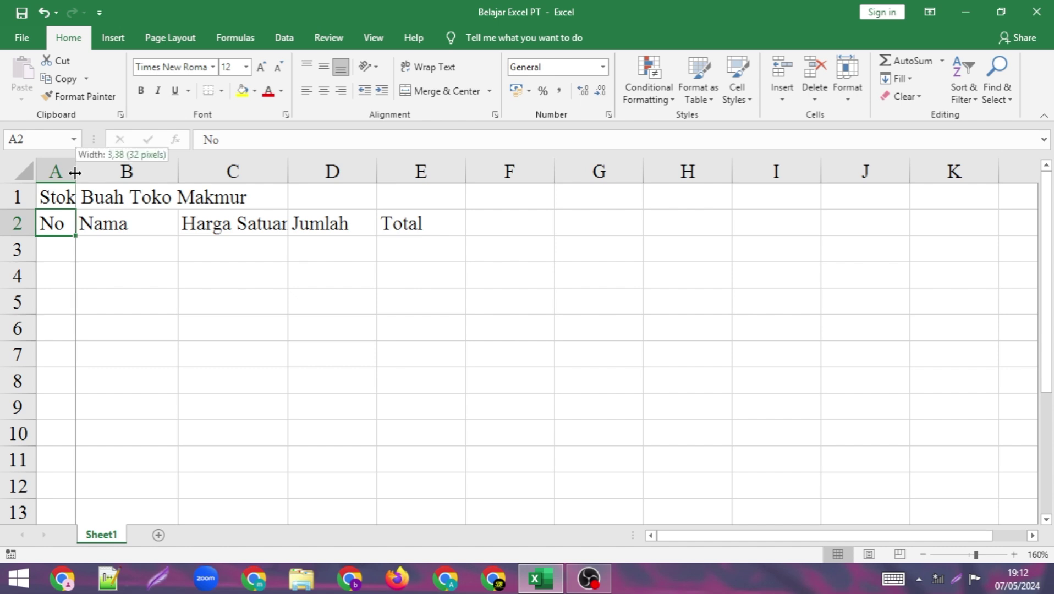
pyautogui.doubleClick(75, 172)
pyautogui.click(350, 301)
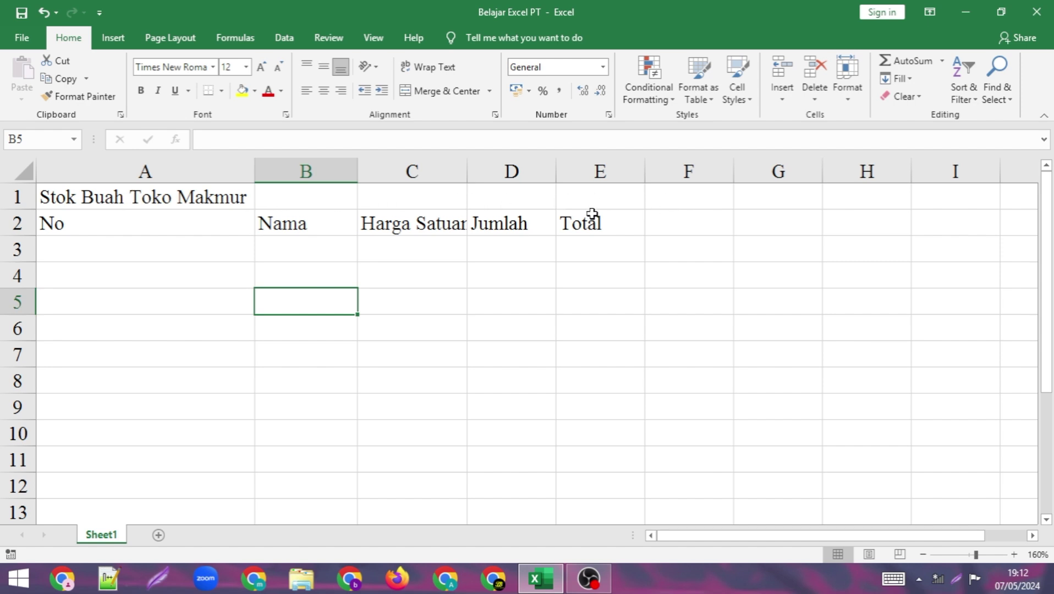
# Merge and center the title Stok Buah Toko Makmur across cells A1:E1
pyautogui.click(609, 199)
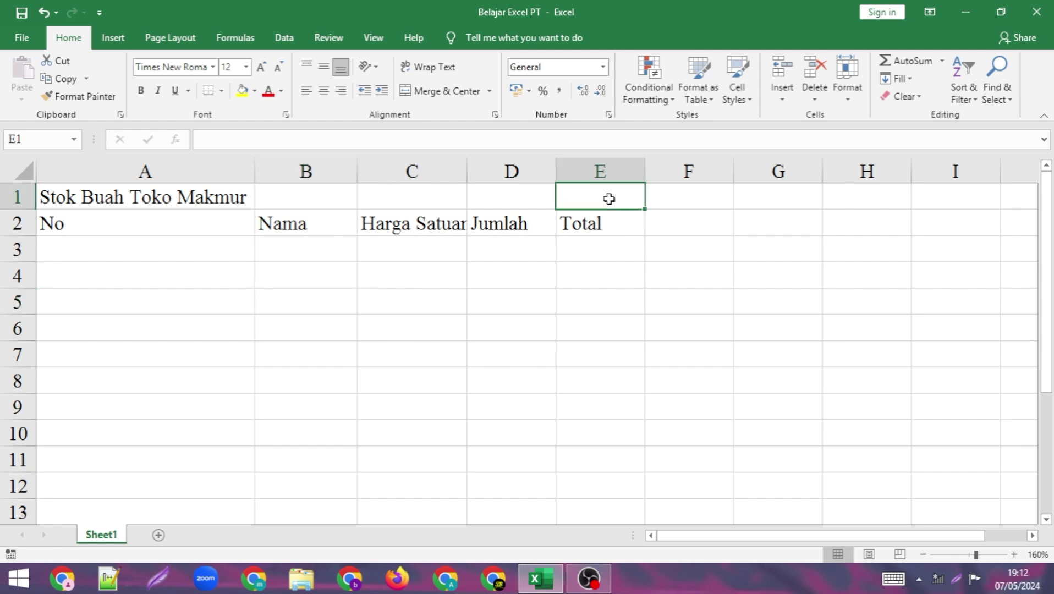
pyautogui.moveTo(100, 196); pyautogui.dragTo(567, 198)
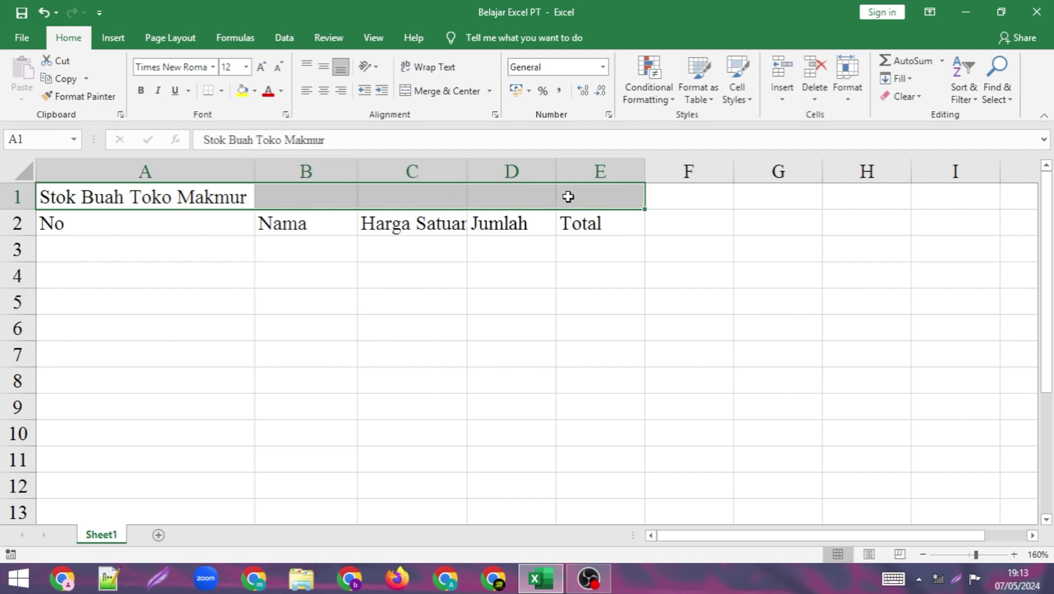
pyautogui.click(442, 92)
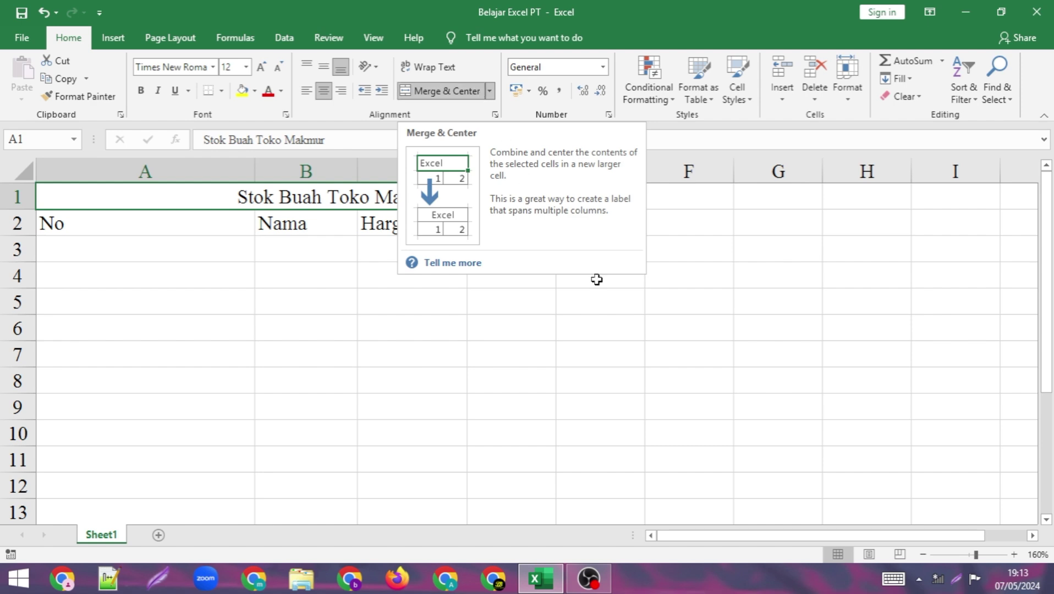
pyautogui.click(672, 301)
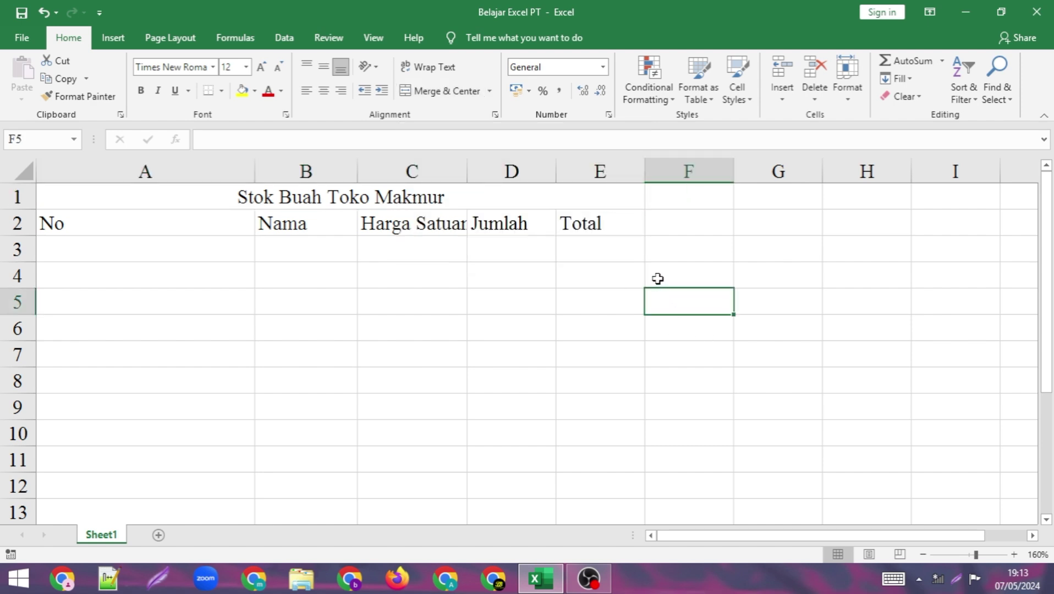
# Merge and center the empty cells F4:G4
pyautogui.click(667, 222)
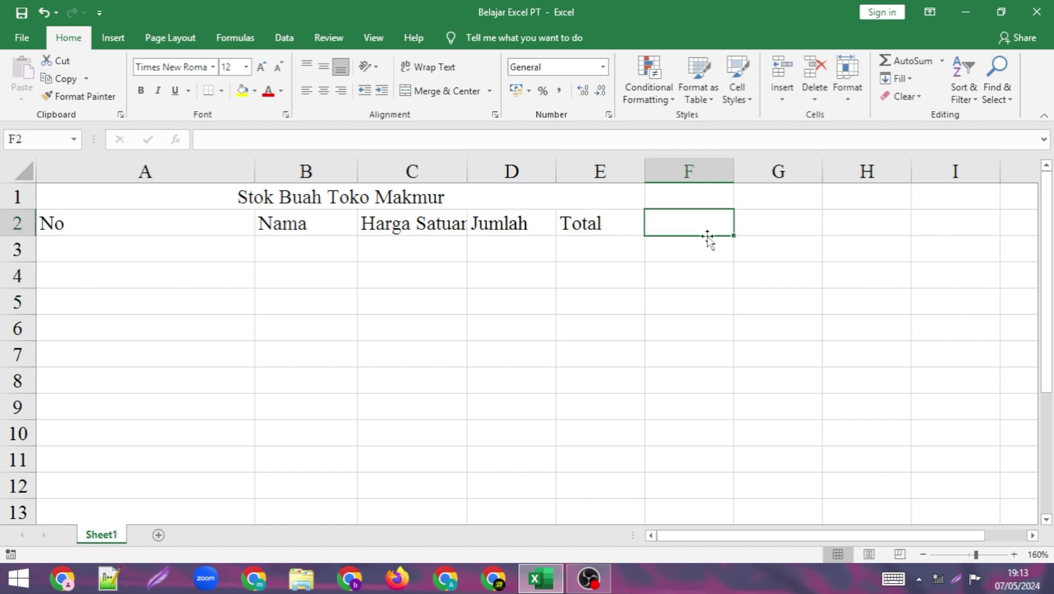
pyautogui.click(742, 296)
pyautogui.click(695, 266)
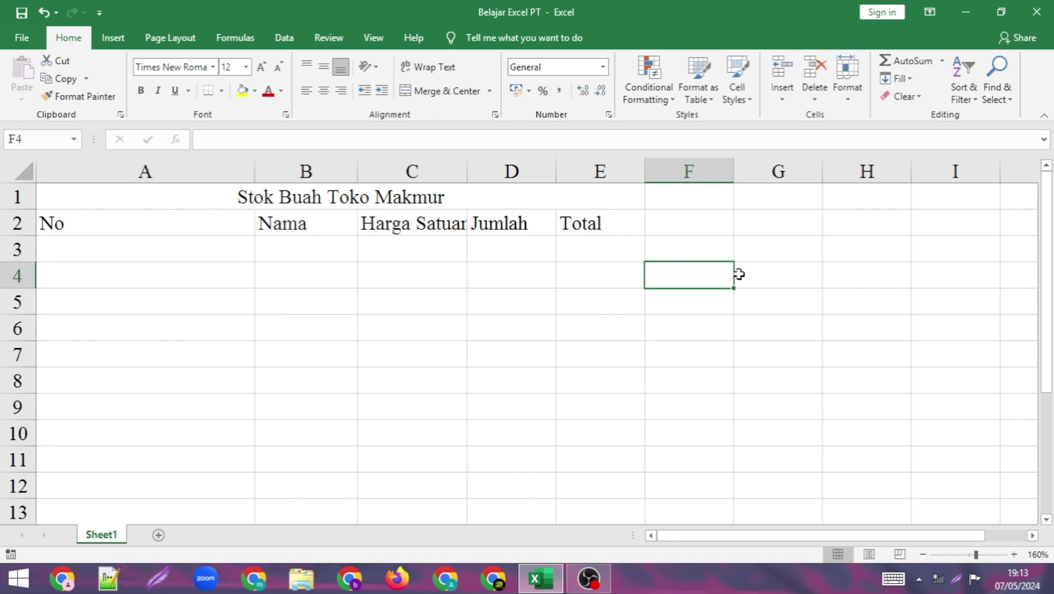
pyautogui.click(763, 276)
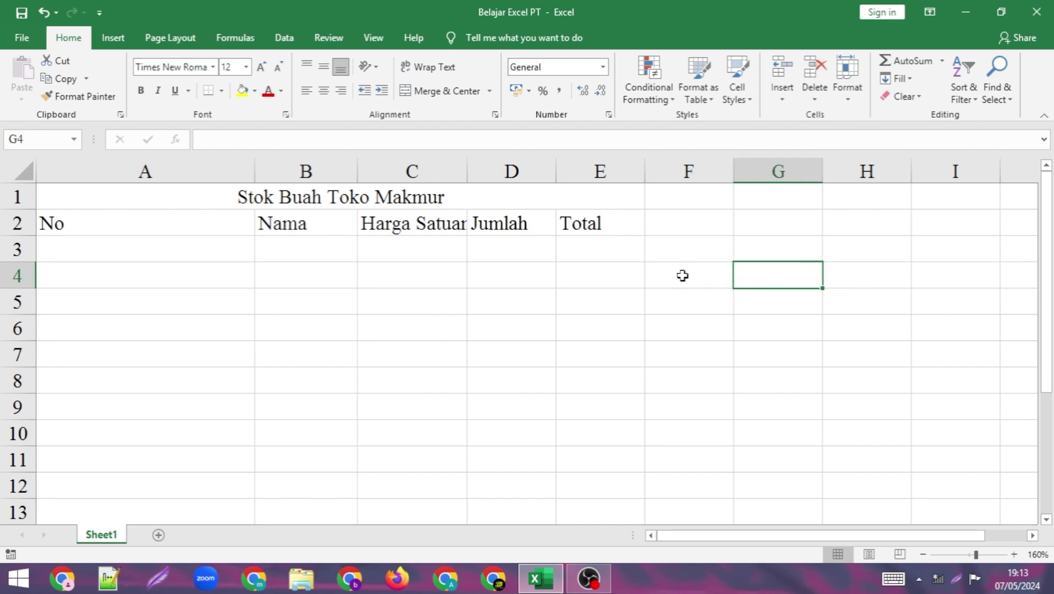
pyautogui.moveTo(683, 275); pyautogui.dragTo(767, 268)
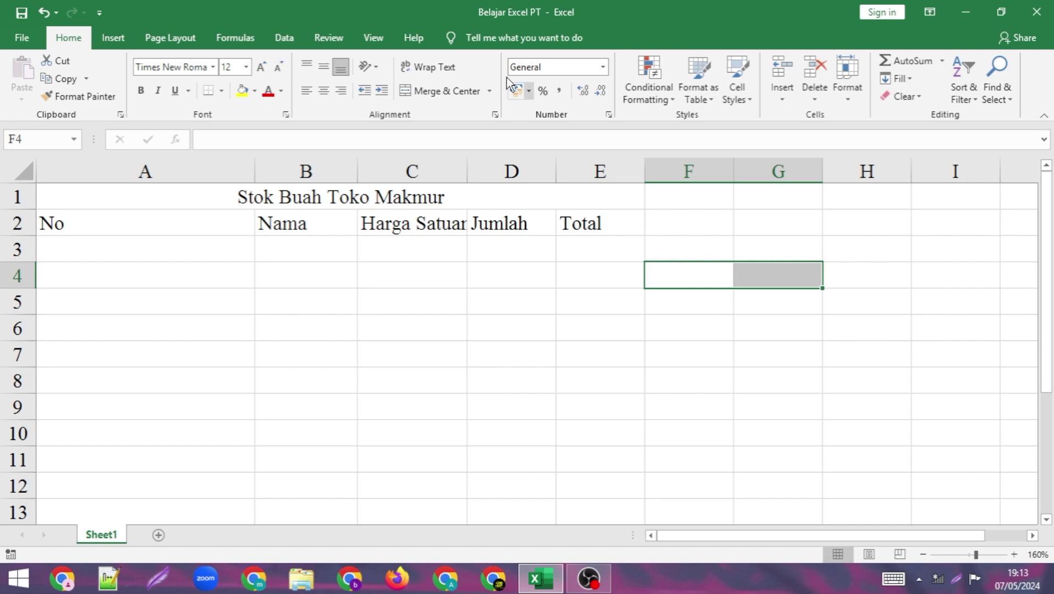
pyautogui.click(446, 92)
pyautogui.click(735, 325)
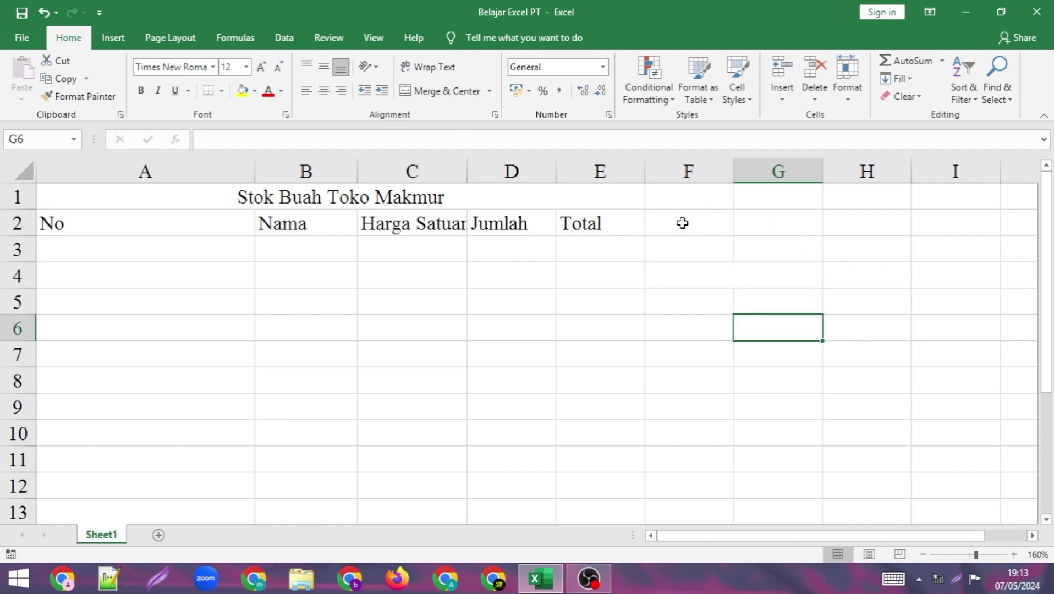
# Unmerge the empty cells F4:G4
pyautogui.click(701, 277)
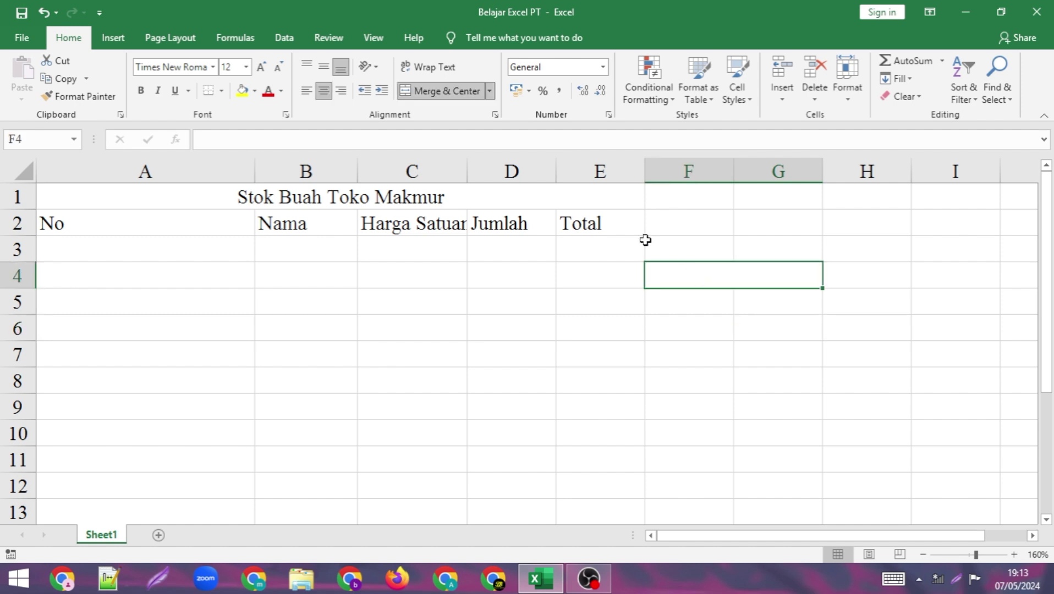
pyautogui.click(445, 93)
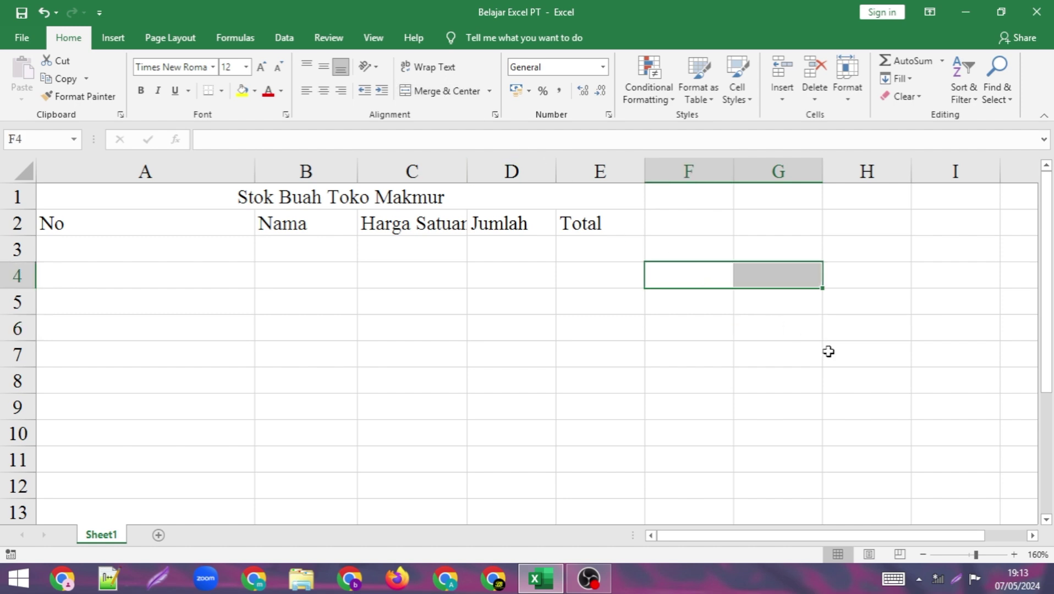
pyautogui.click(773, 305)
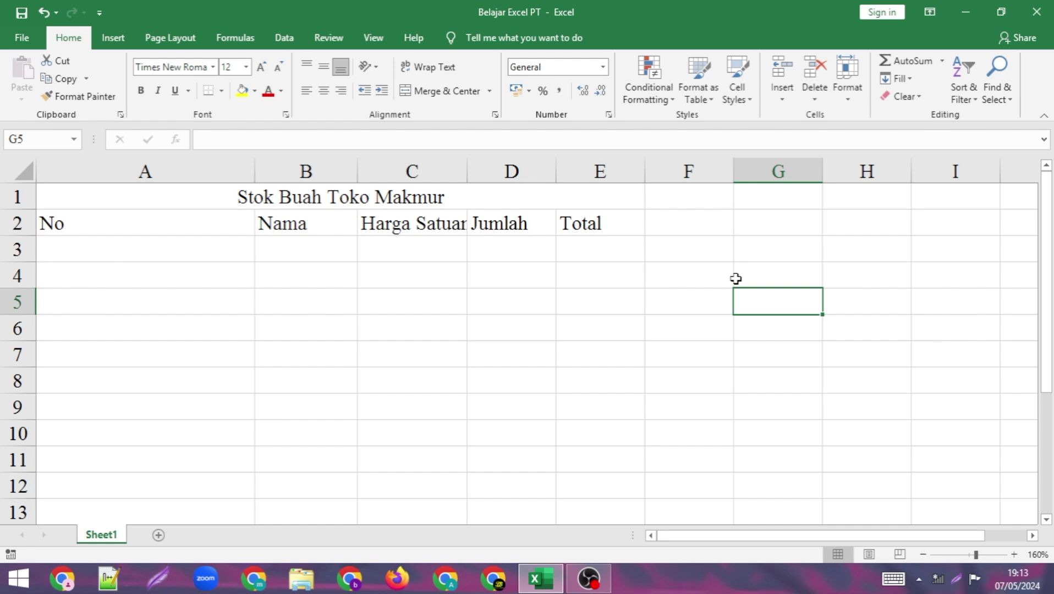
# Narrow column A so that it just fits the No heading
pyautogui.moveTo(252, 164); pyautogui.dragTo(71, 185)
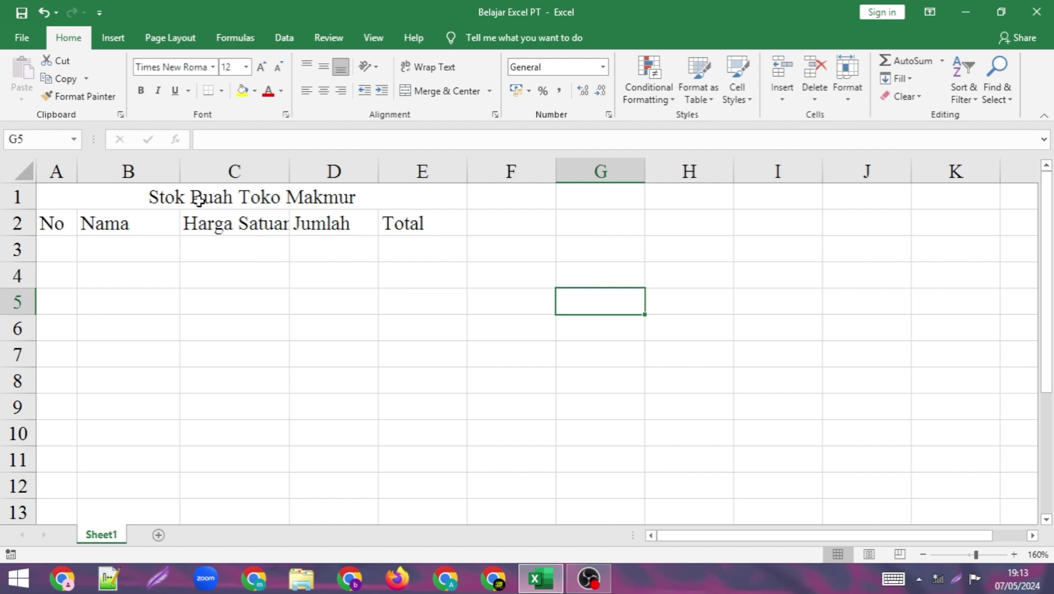
pyautogui.click(57, 242)
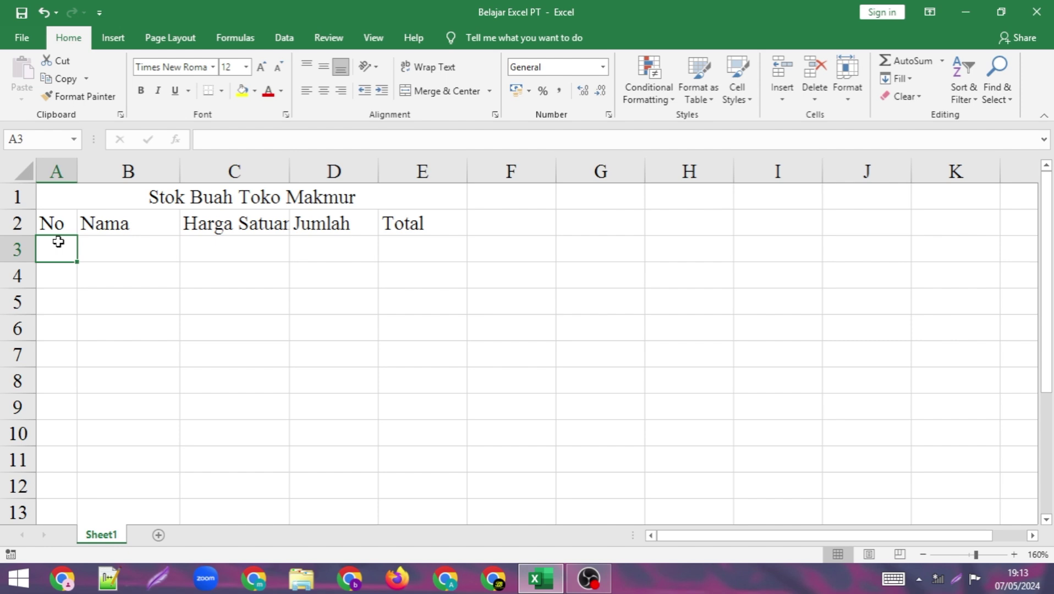
pyautogui.click(110, 264)
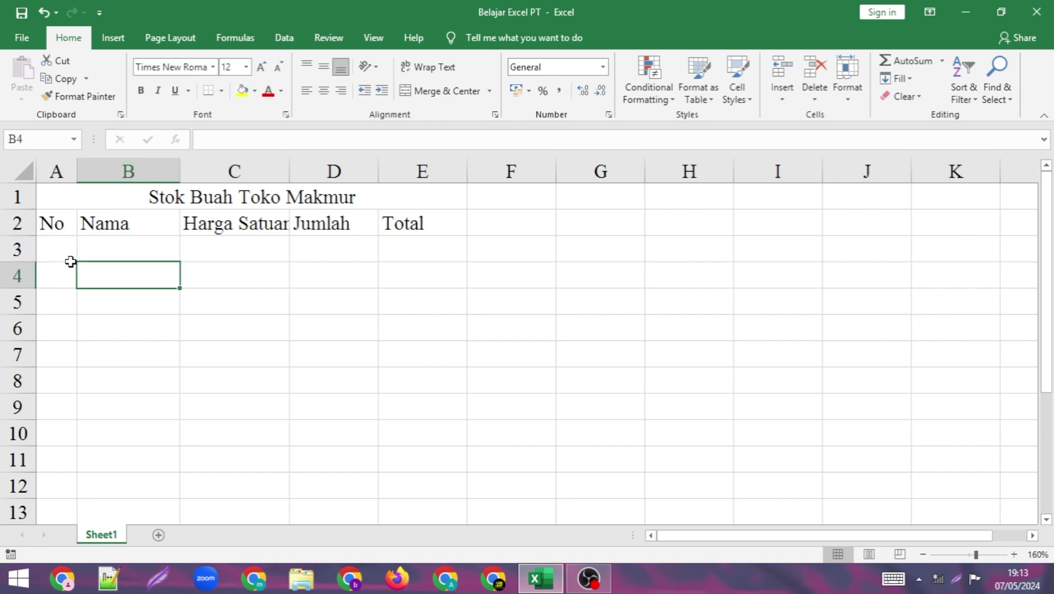
# Number the rows in the No column from 1 to 10 in A3:A12, entering 1 and 2 and filling the series down
pyautogui.click(50, 251)
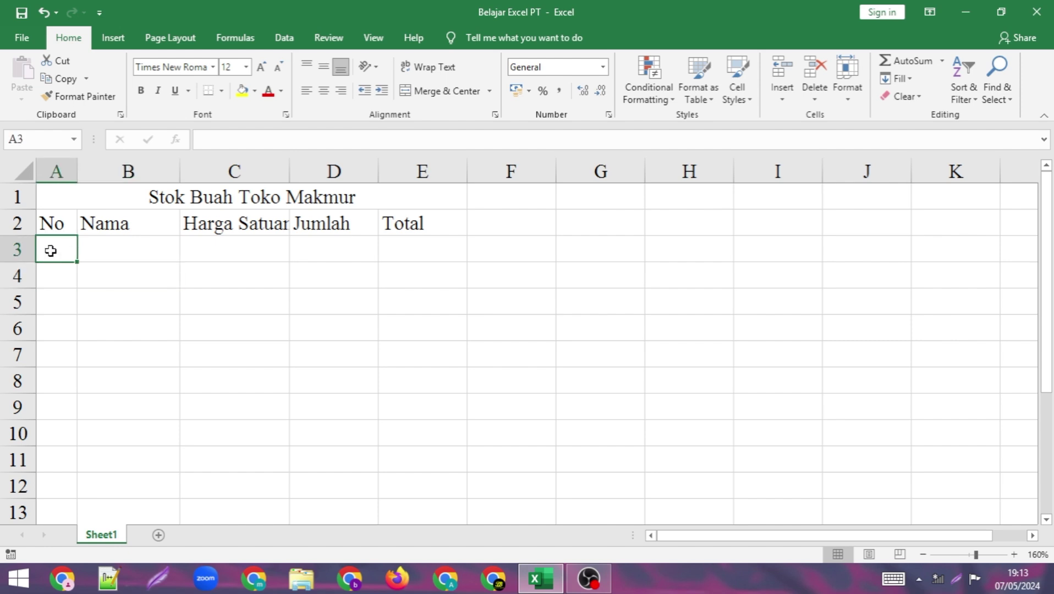
pyautogui.write('1')
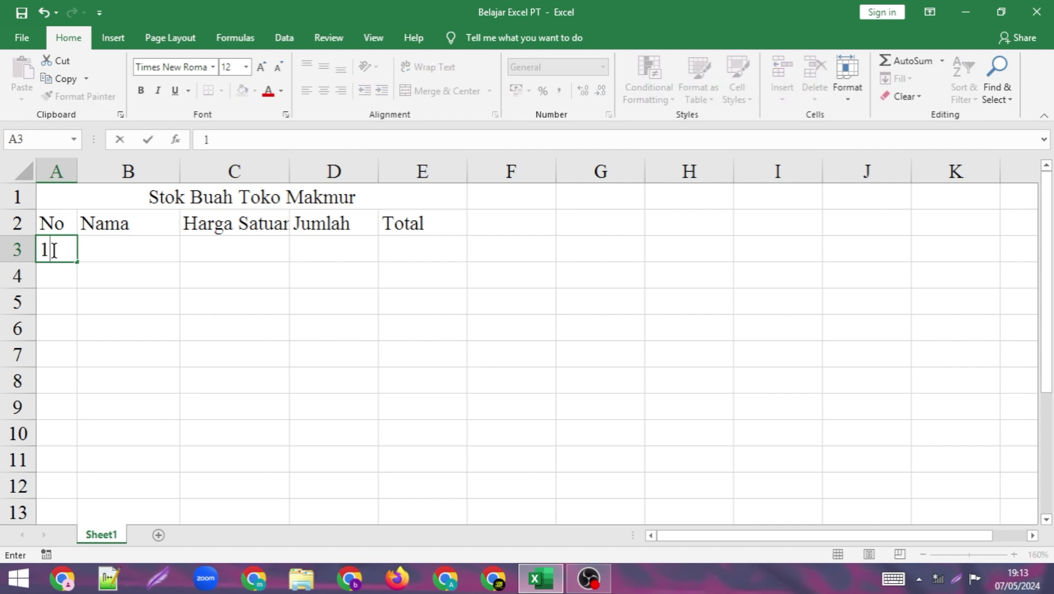
pyautogui.press('Return')
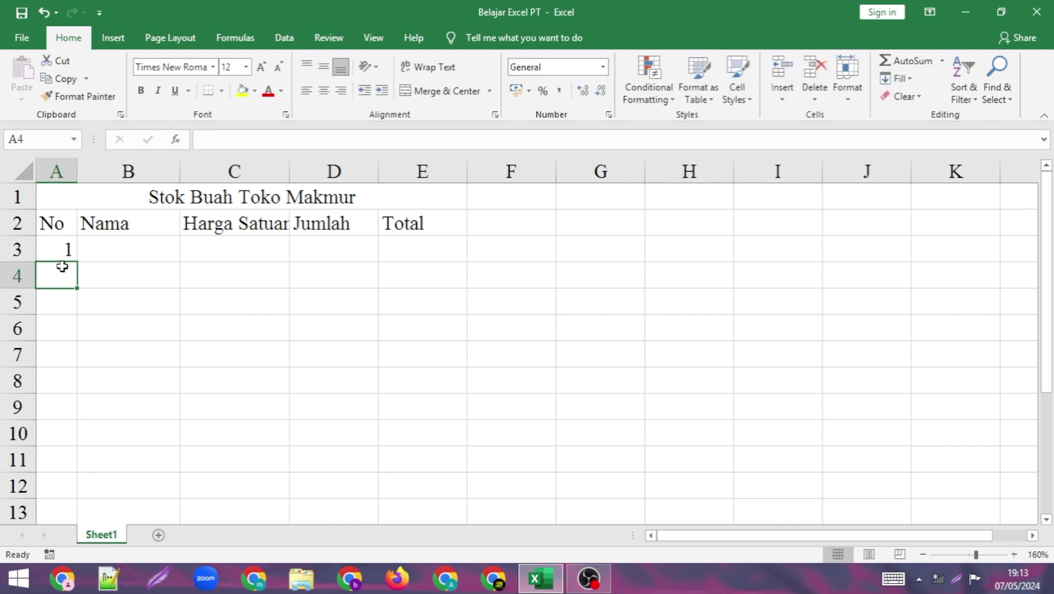
pyautogui.write('2')
pyautogui.click(151, 300)
pyautogui.moveTo(57, 249); pyautogui.dragTo(67, 490)
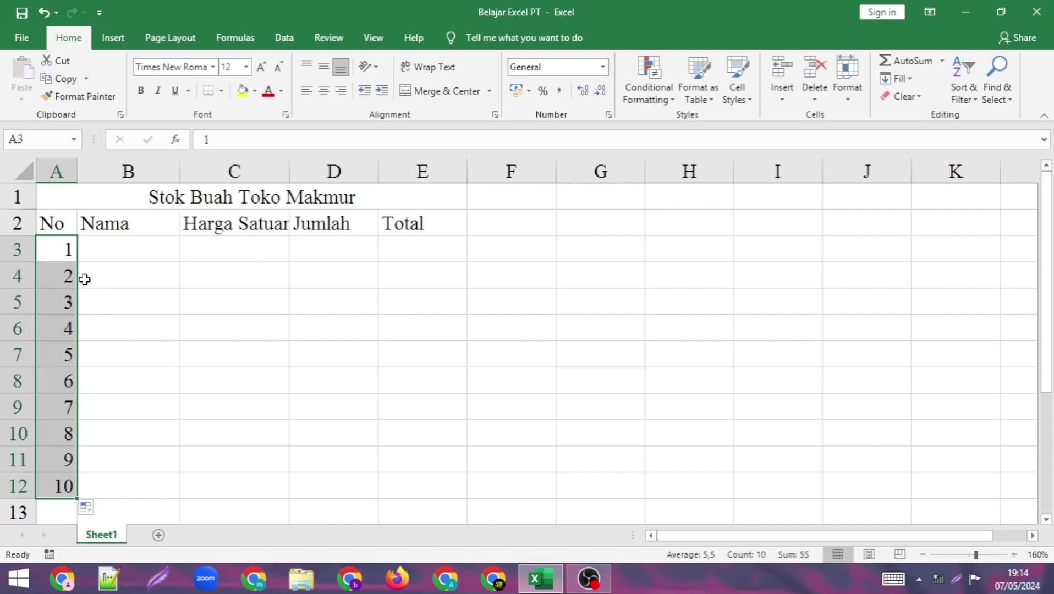
pyautogui.click(146, 266)
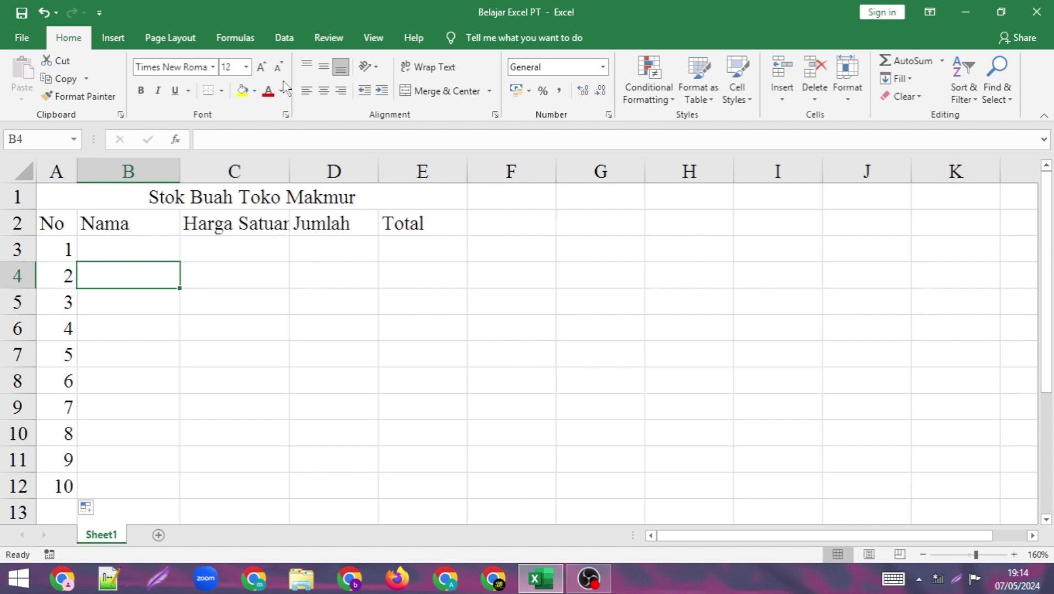
pyautogui.click(233, 267)
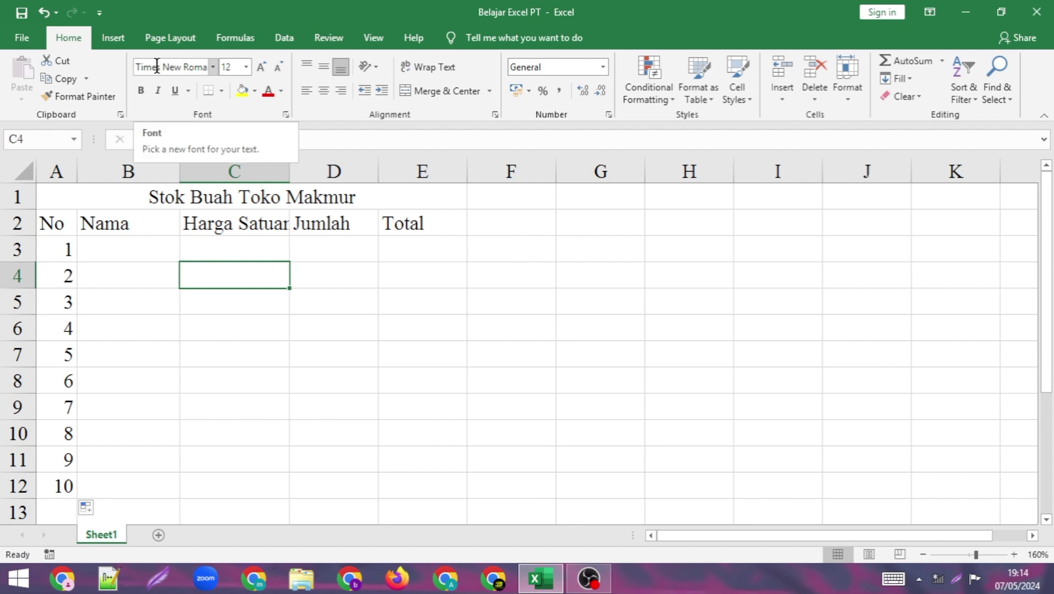
pyautogui.click(214, 67)
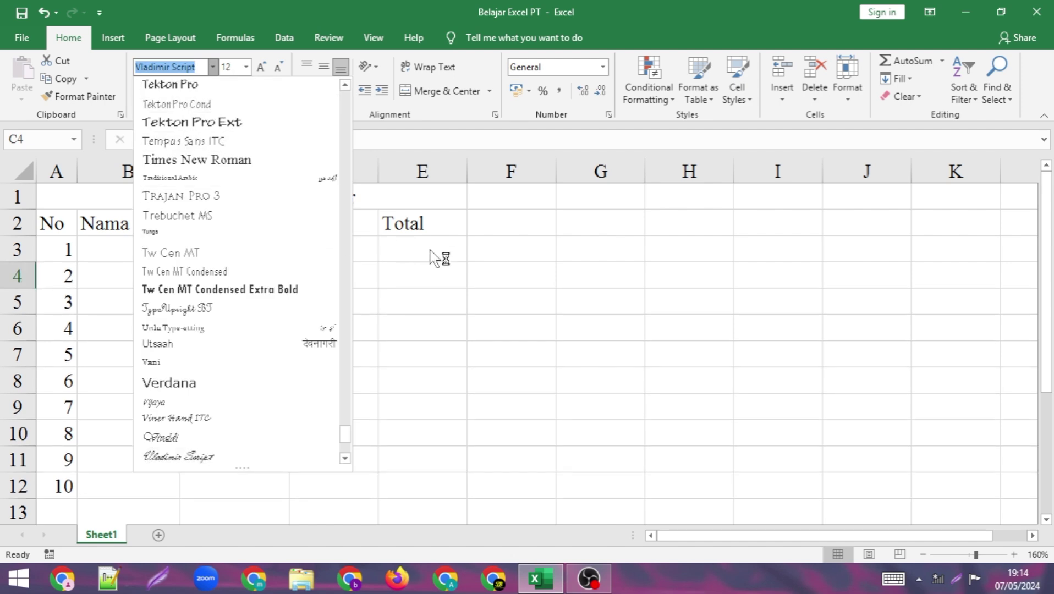
pyautogui.press('Escape')
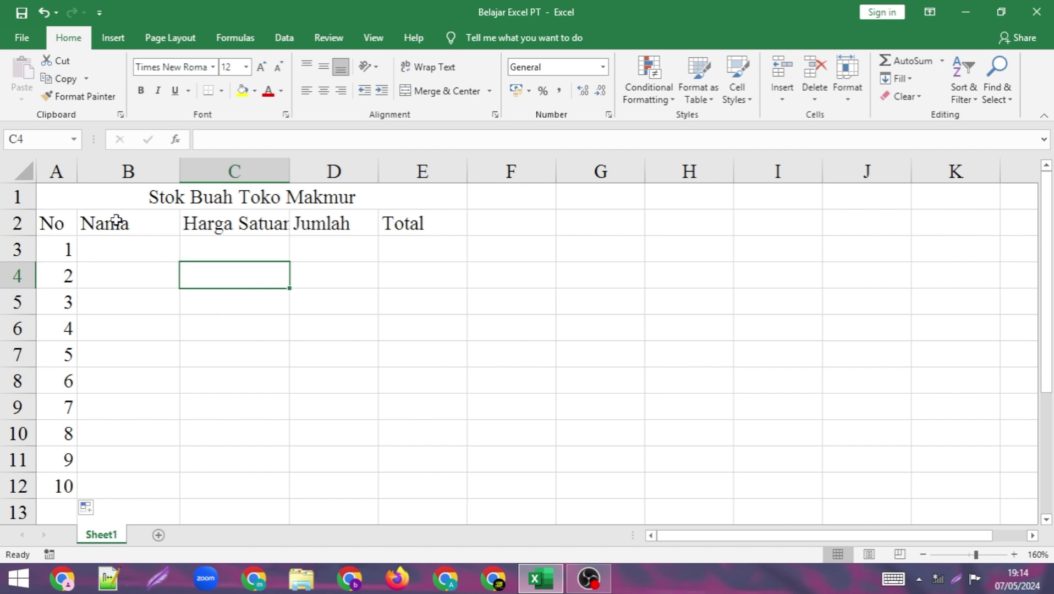
# Enter the fruit names Jambu, Semangka, Pisang, Melon and Rambutan under Nama in B3:B7
pyautogui.click(125, 251)
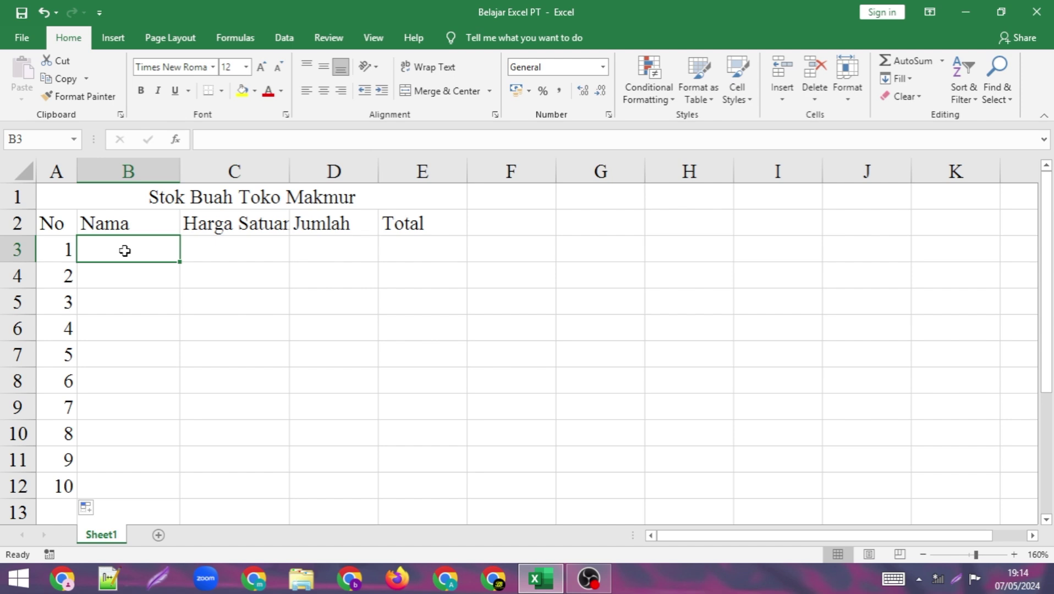
pyautogui.write('Jambu')
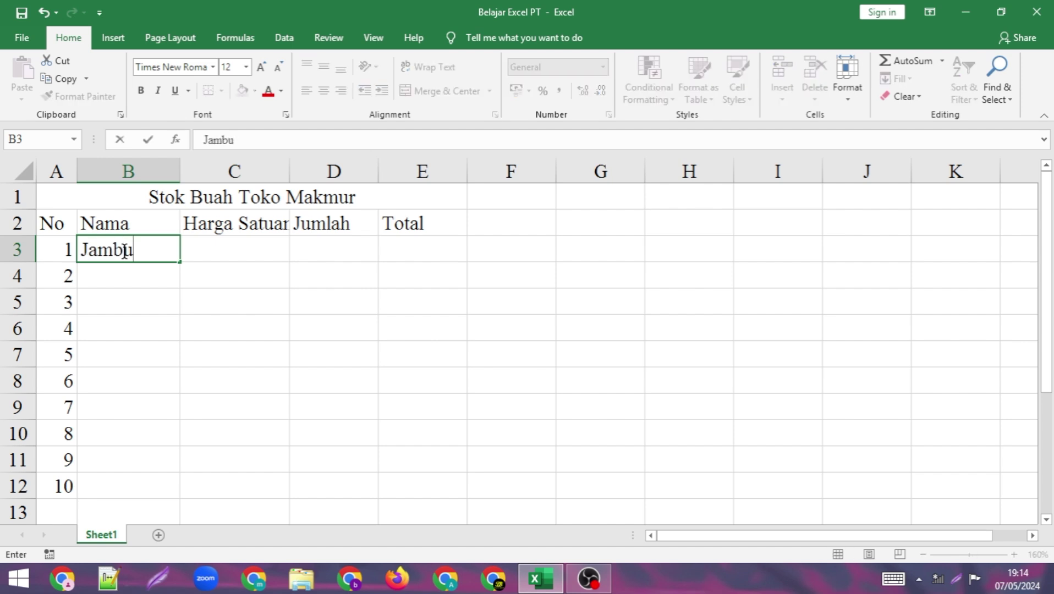
pyautogui.press('Return')
pyautogui.write('Semangka')
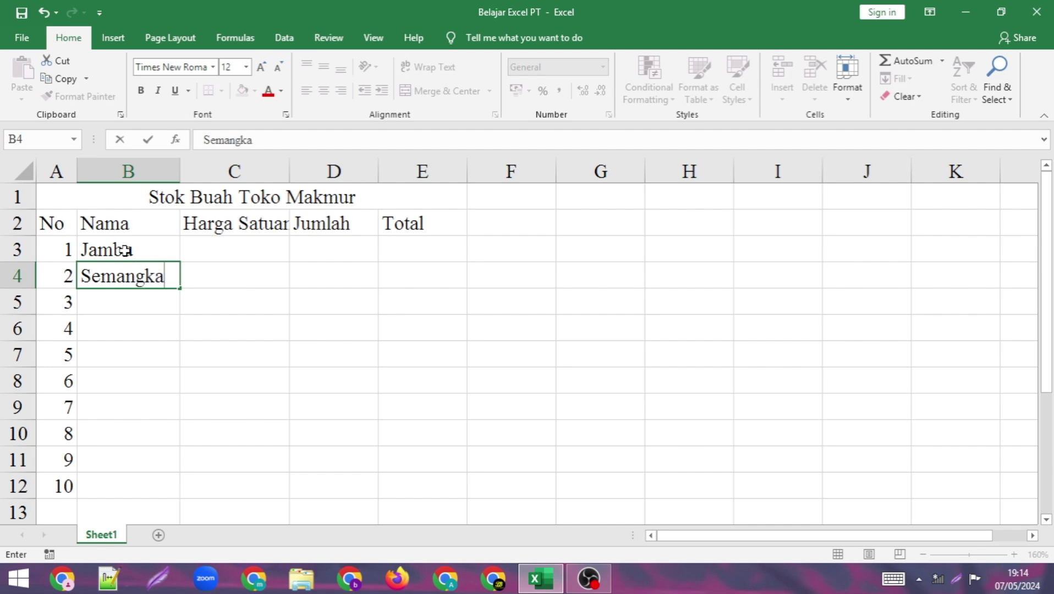
pyautogui.press('Return')
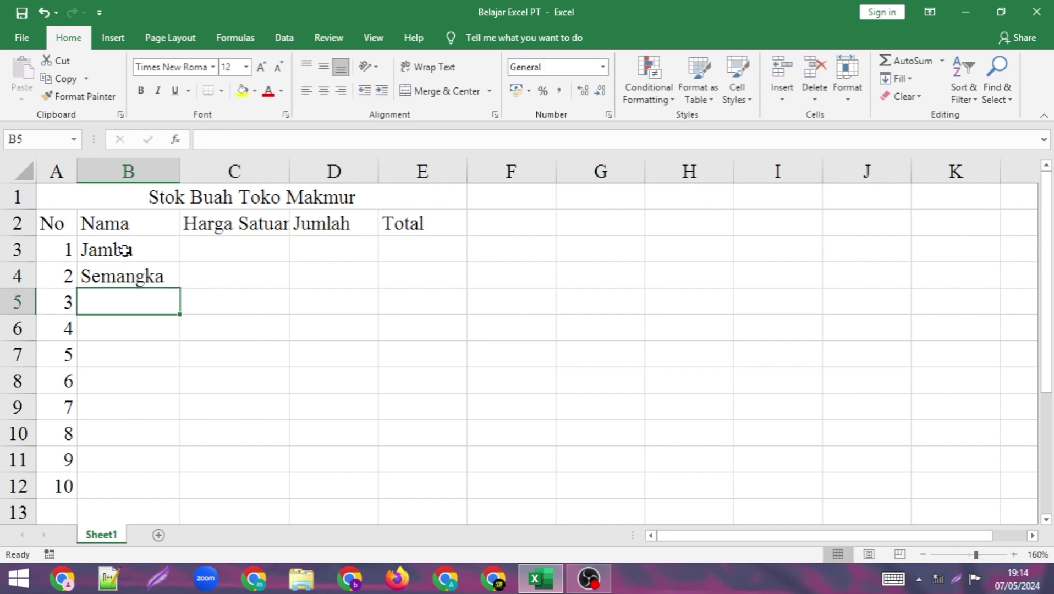
pyautogui.write('Pisang')
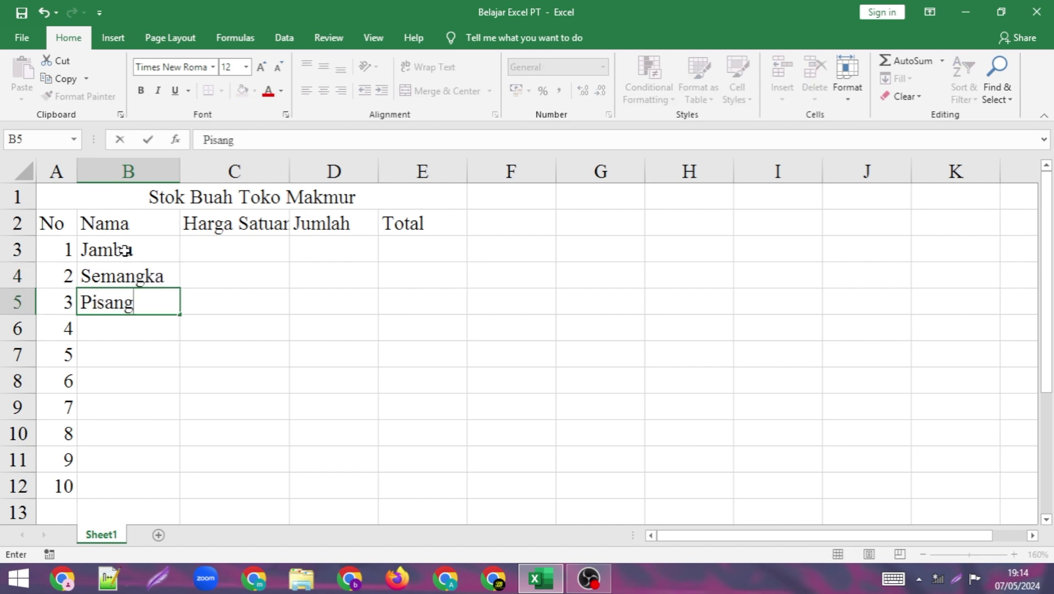
pyautogui.press('Return')
pyautogui.write('Melon')
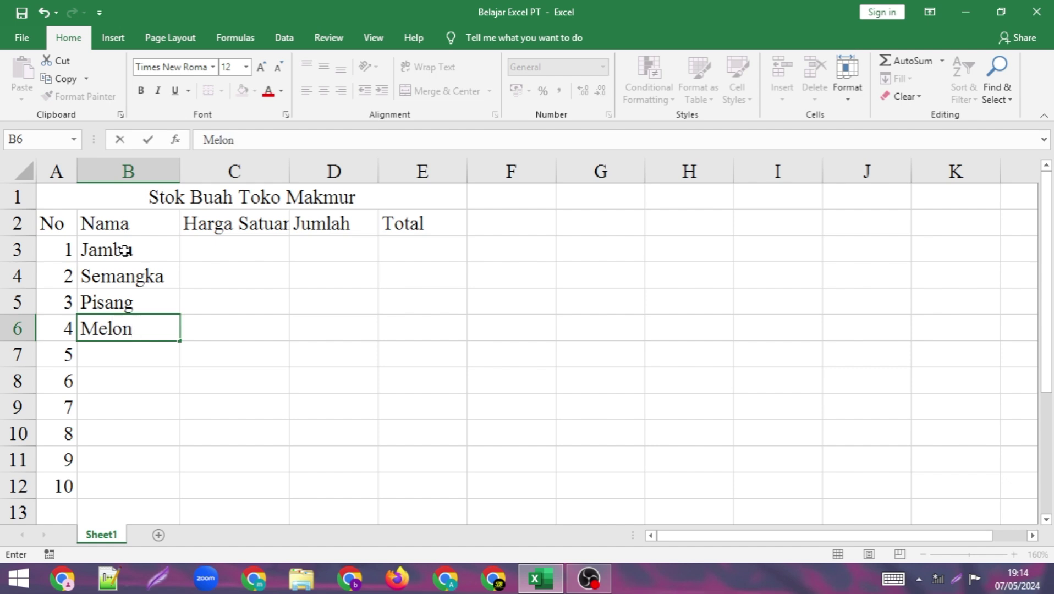
pyautogui.press('Return')
pyautogui.write('Ramb')
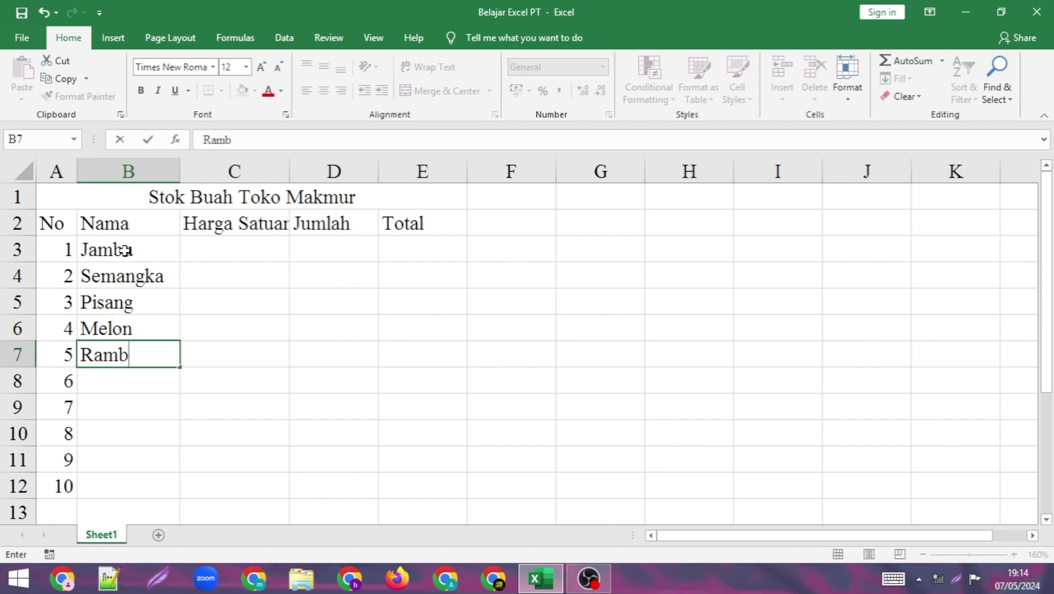
pyautogui.write('utan')
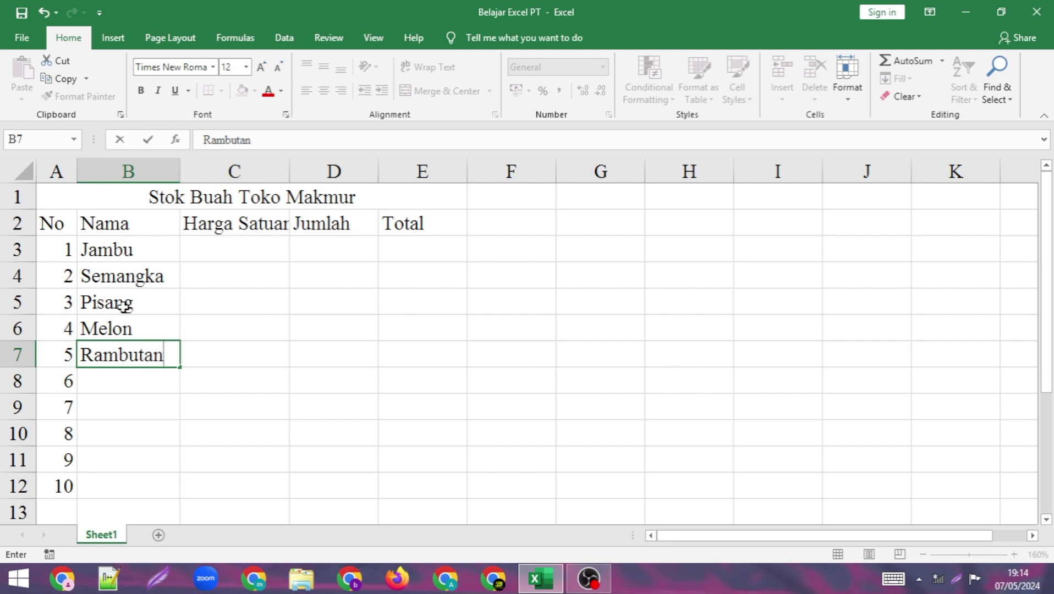
pyautogui.click(202, 318)
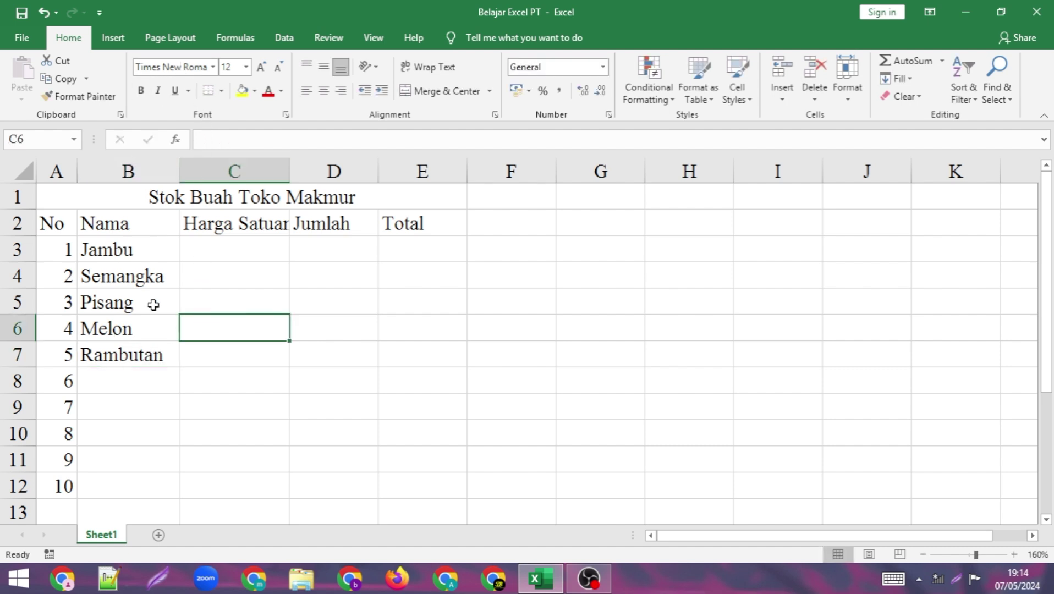
pyautogui.click(120, 223)
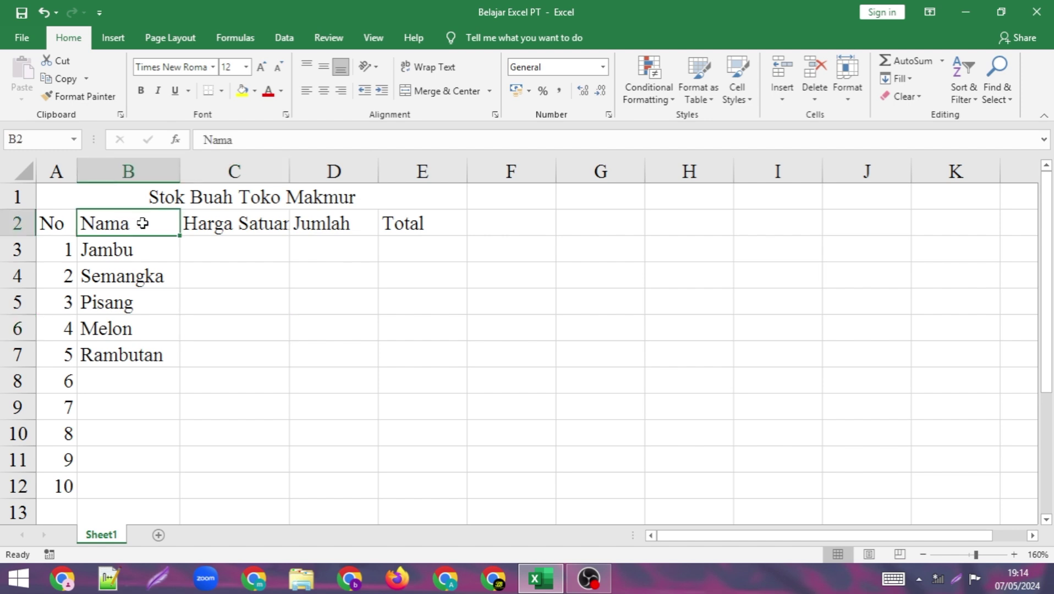
pyautogui.click(224, 248)
pyautogui.click(102, 223)
pyautogui.click(212, 67)
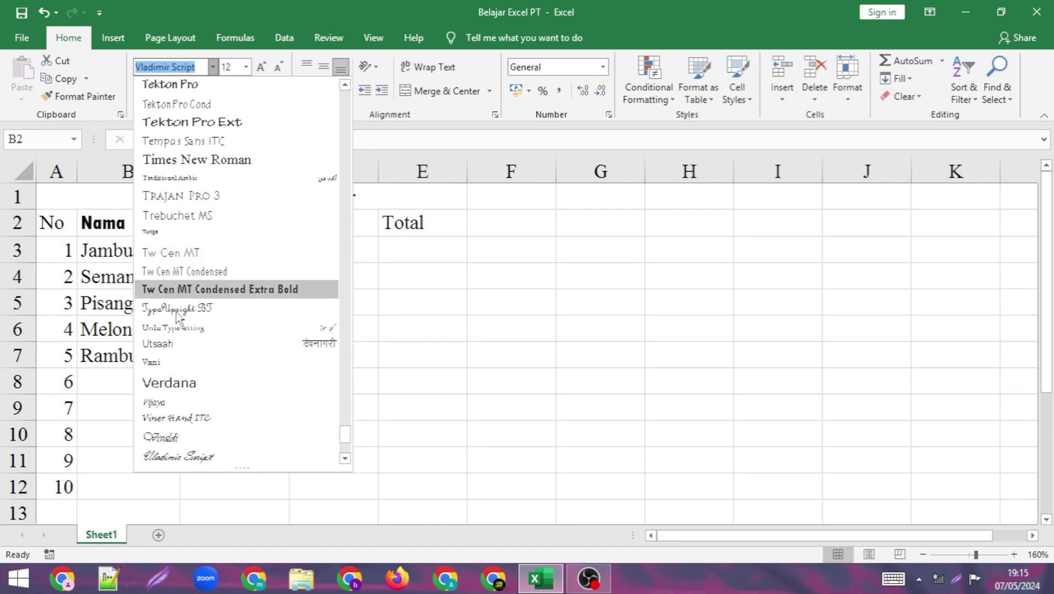
pyautogui.press('Escape')
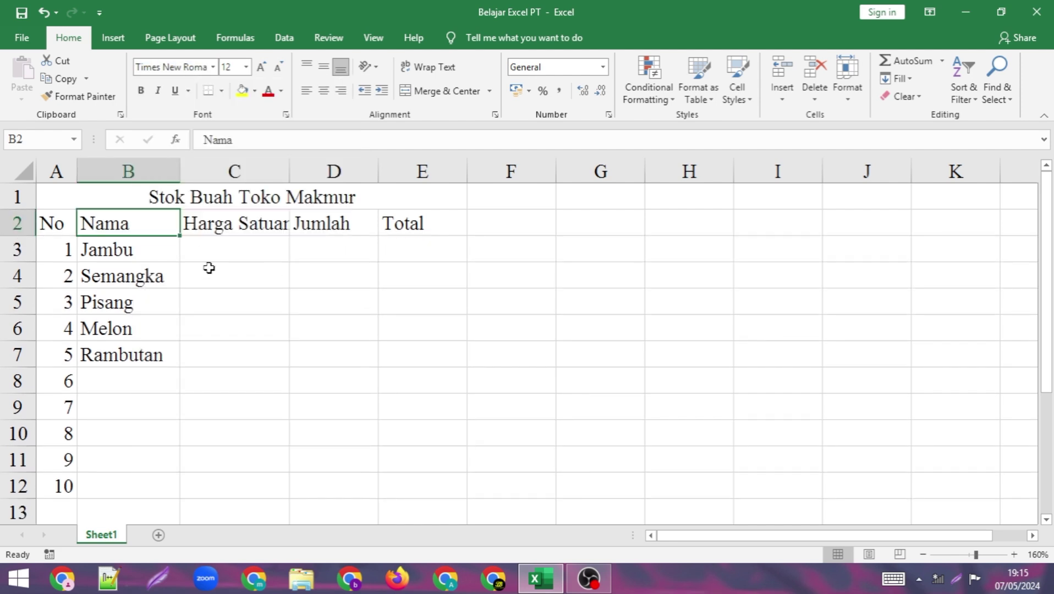
# Change the font of the Nama heading and the fruit names in B2:B7 to TypoUpright BT
pyautogui.click(114, 249)
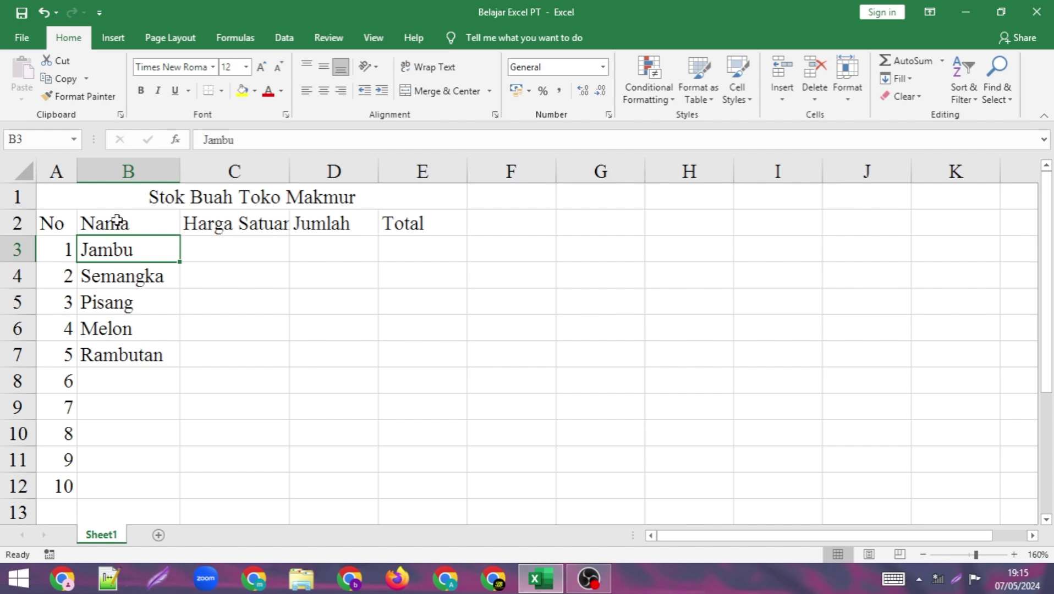
pyautogui.moveTo(117, 220); pyautogui.dragTo(111, 355)
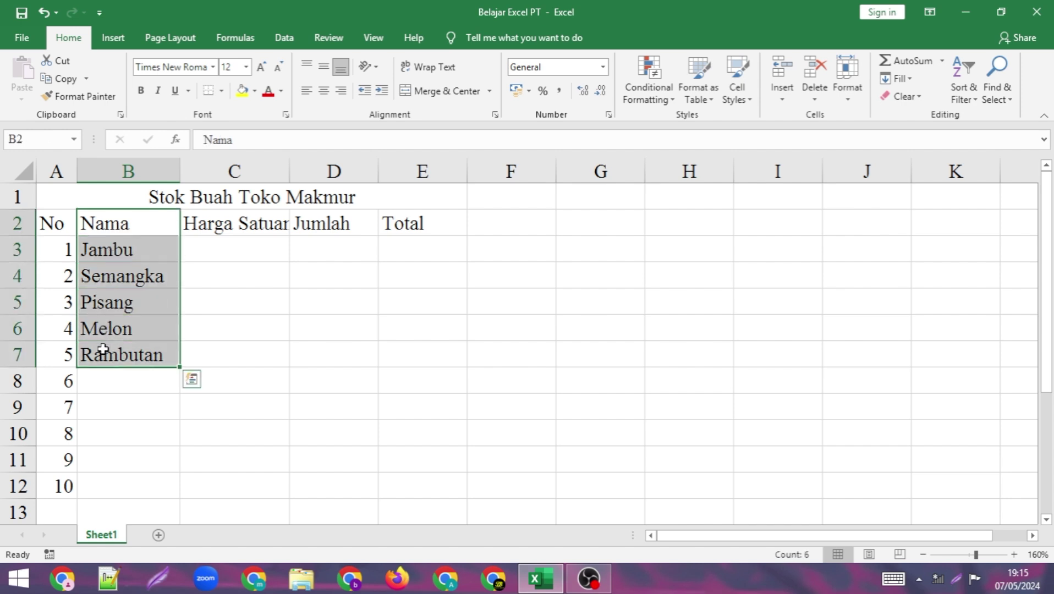
pyautogui.click(212, 66)
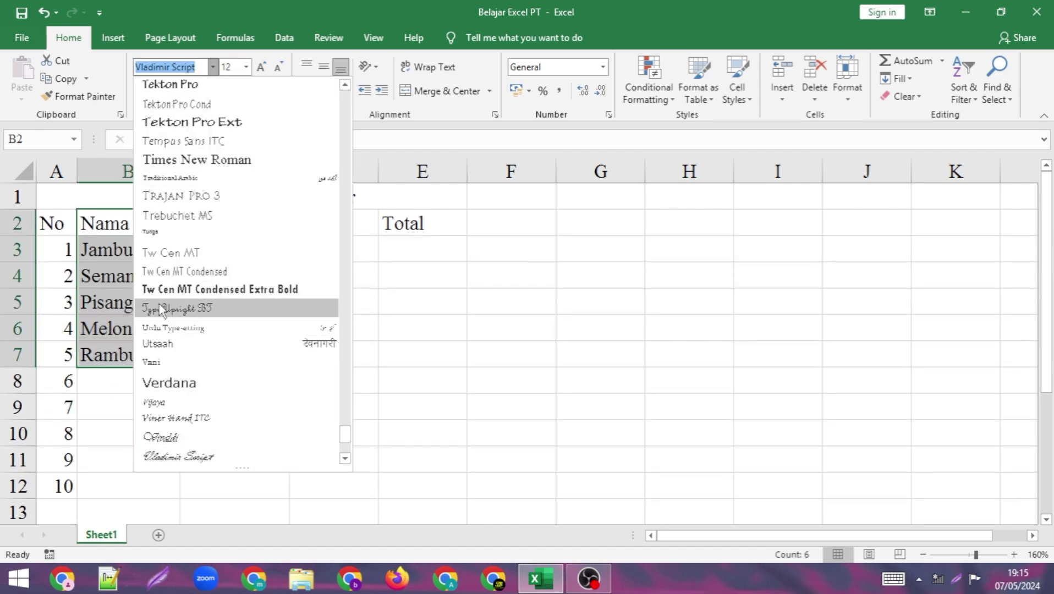
pyautogui.click(193, 310)
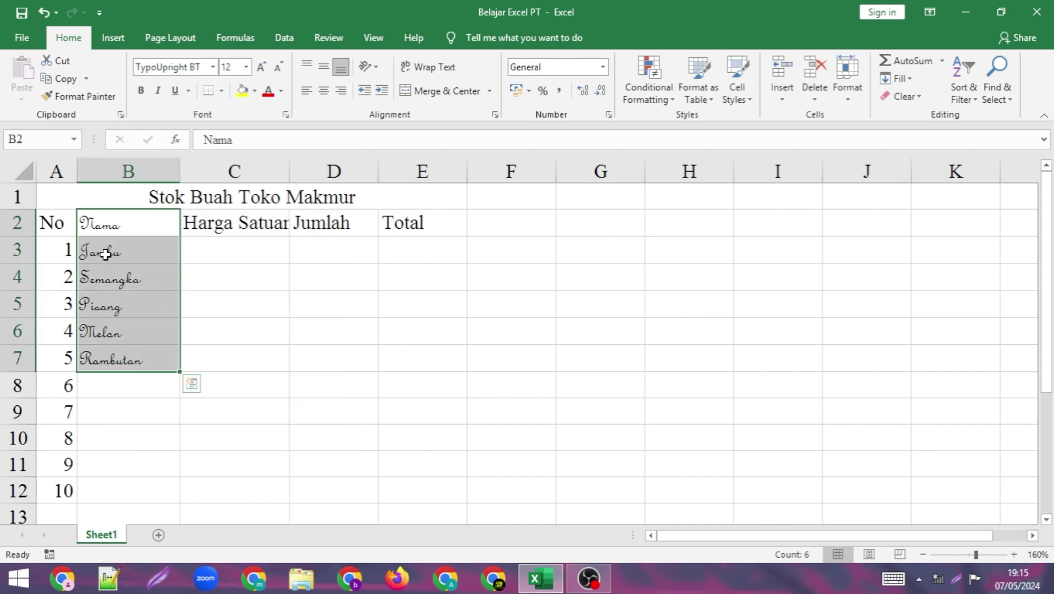
# Set the font of the Nama heading and fruit names in B2:B7 back to Times New Roman at size 12
pyautogui.click(213, 66)
pyautogui.scroll(15, 209, 161)
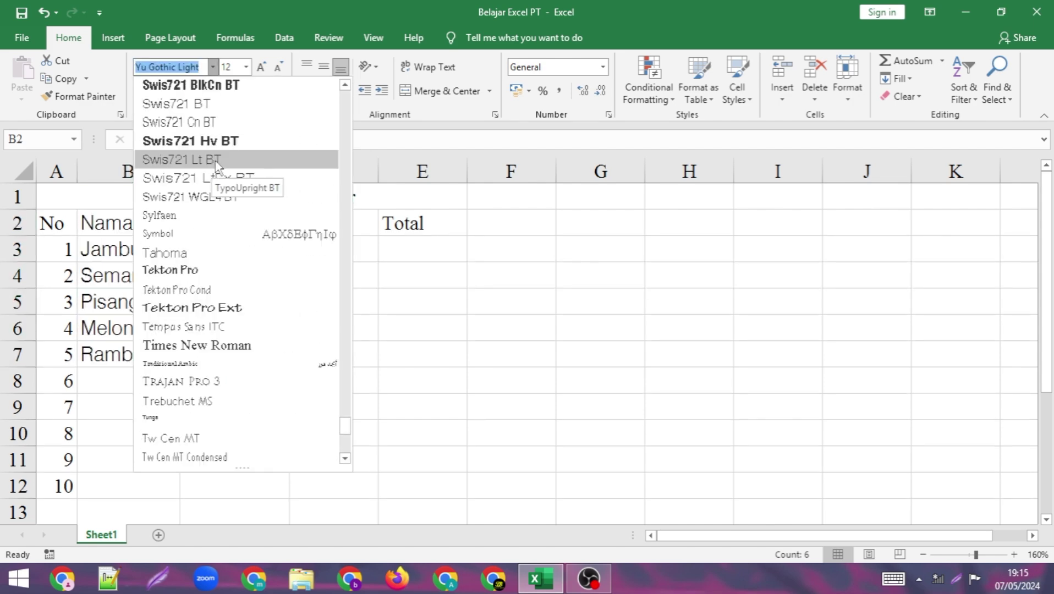
pyautogui.scroll(9, 219, 164)
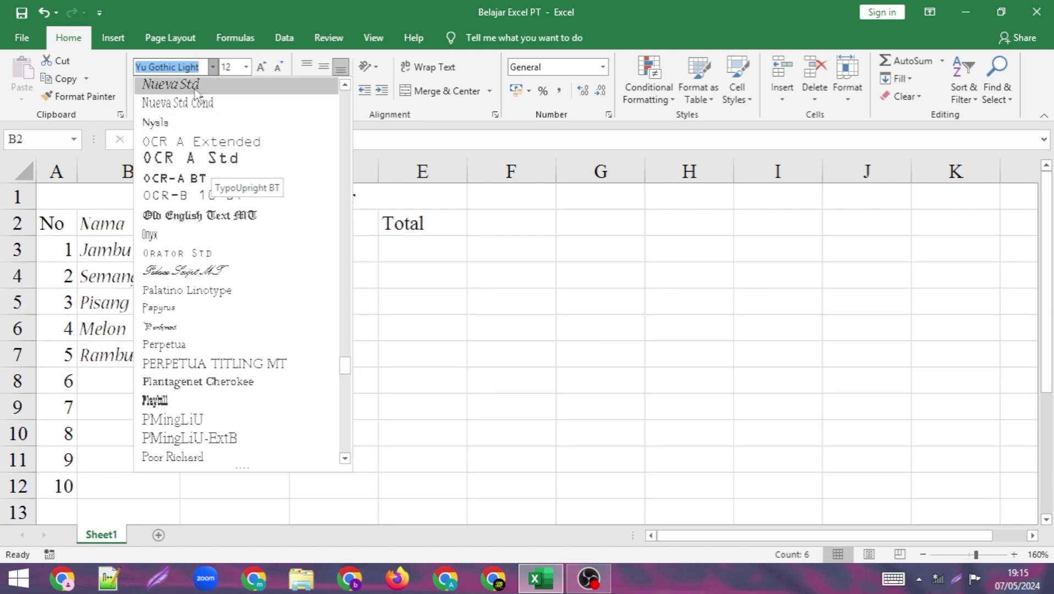
pyautogui.write('Times New Roma')
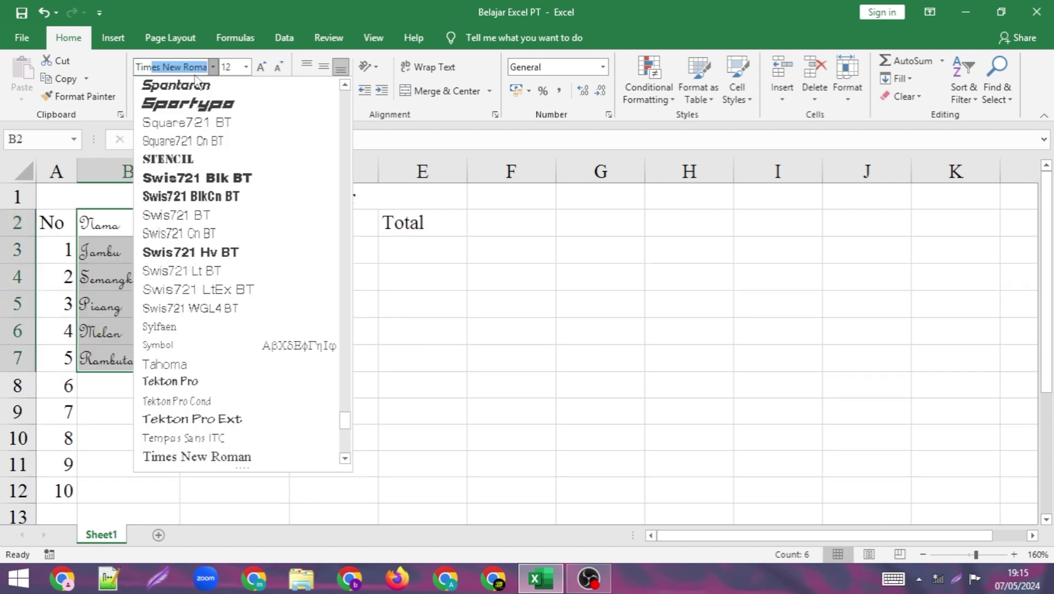
pyautogui.click(170, 67)
pyautogui.press('Return')
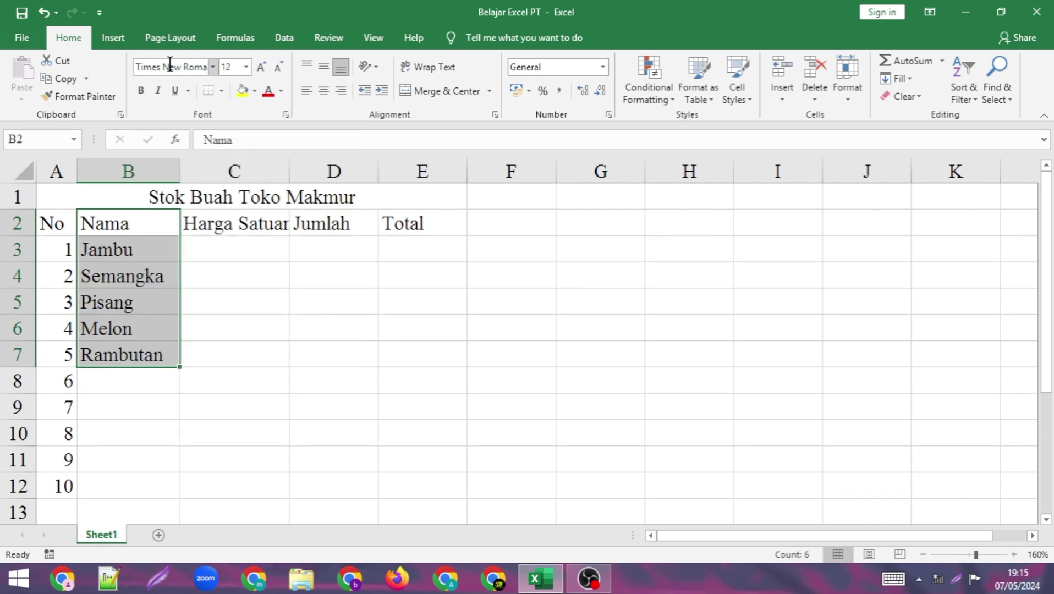
pyautogui.click(247, 67)
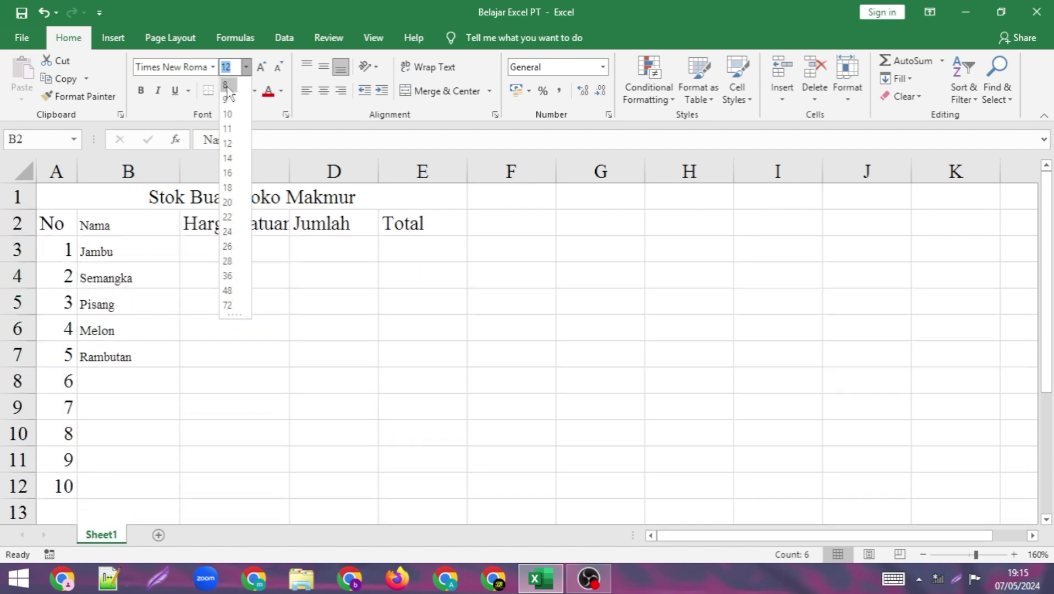
pyautogui.click(229, 145)
# Set the font size of the merged title Stok Buah Toko Makmur to 16
pyautogui.click(205, 197)
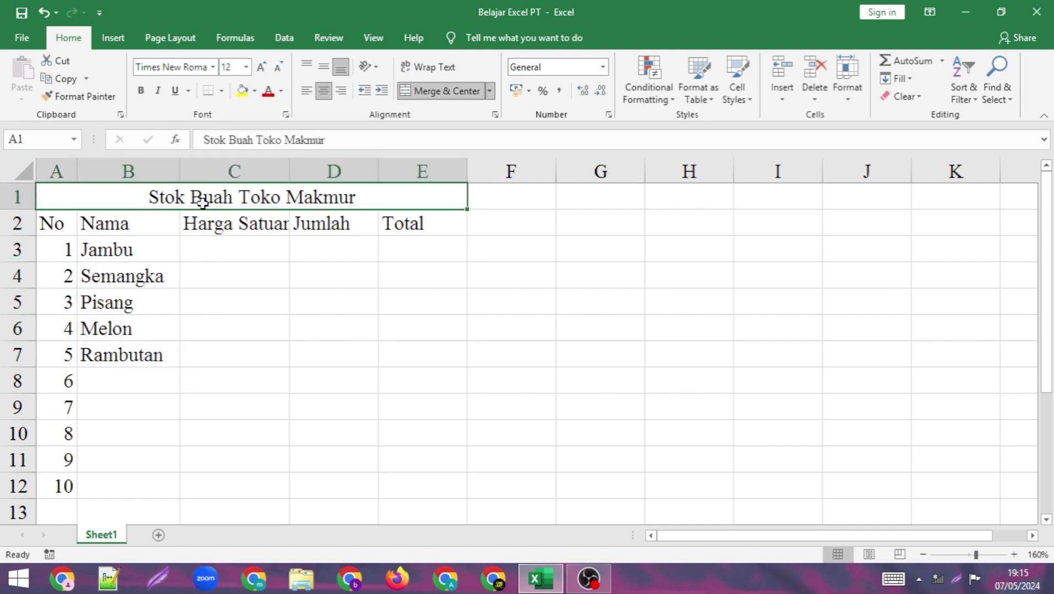
pyautogui.click(246, 67)
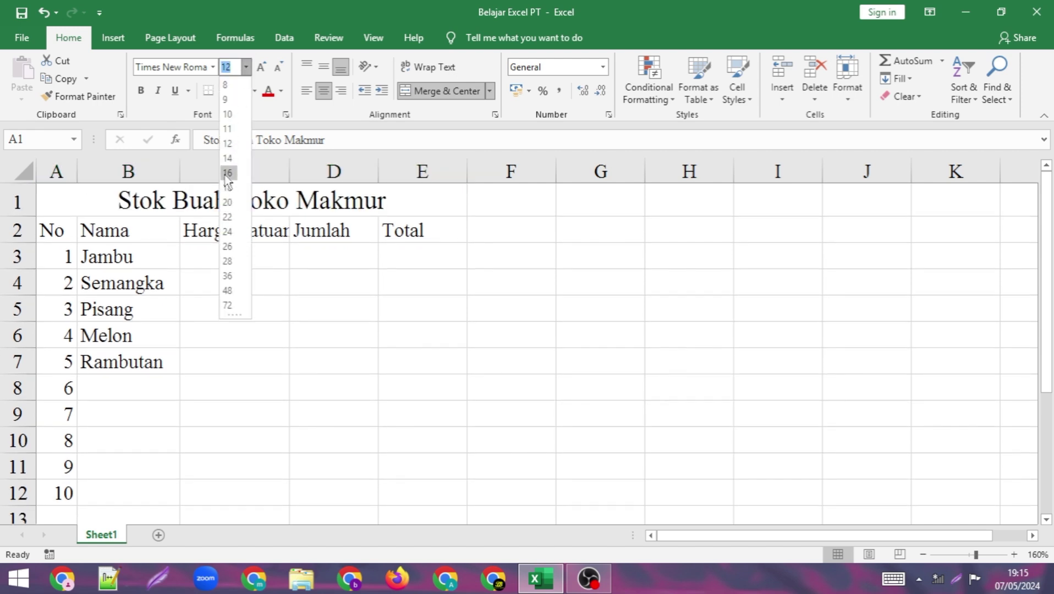
pyautogui.press('Escape')
pyautogui.press('Escape')
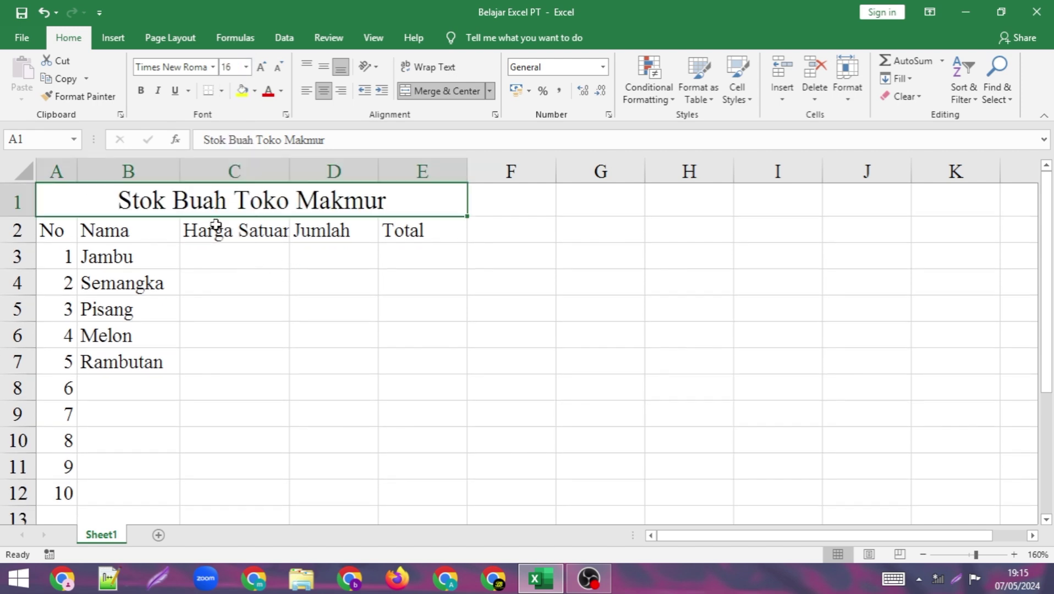
# Increase the title's font size by three steps and reduce it by four, to 14
pyautogui.click(261, 67)
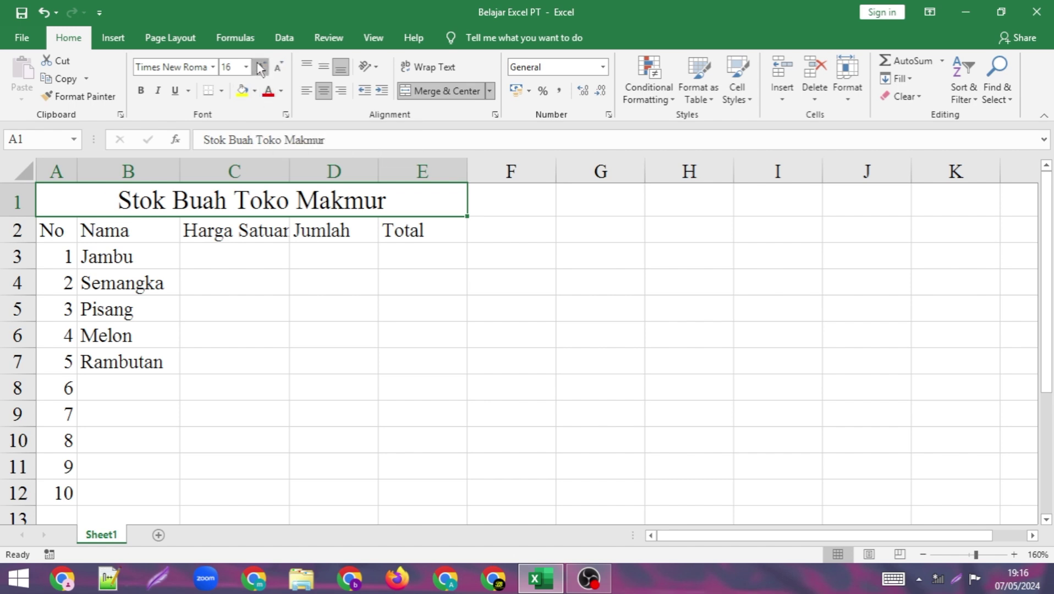
pyautogui.click(261, 67)
pyautogui.click(261, 67)
pyautogui.click(281, 68)
pyautogui.click(280, 68)
pyautogui.click(279, 68)
pyautogui.click(280, 67)
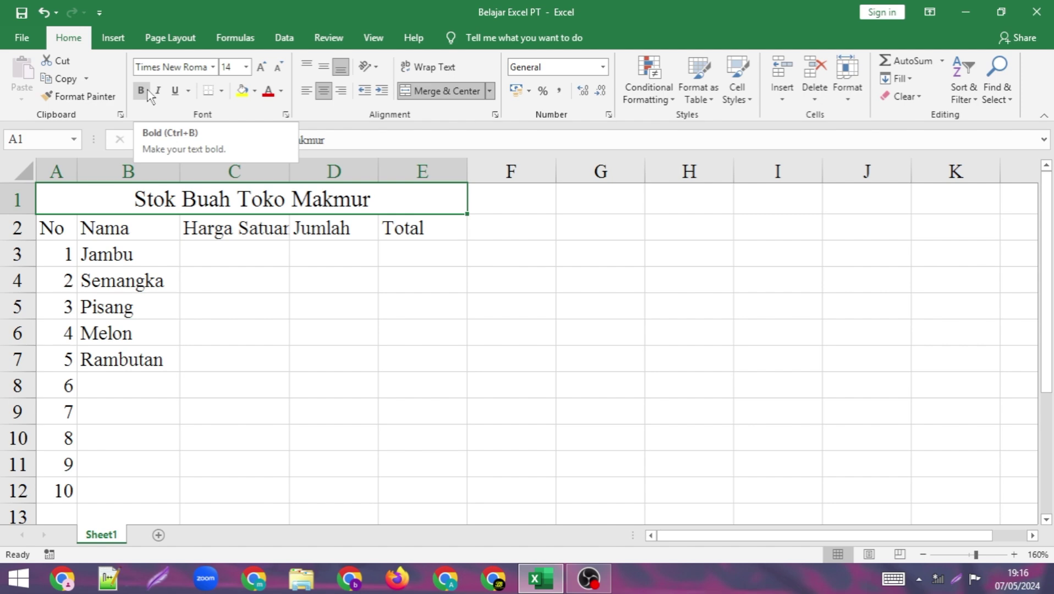
# Turn bold on and off three times for the title Stok Buah Toko Makmur, leaving it regular
pyautogui.click(330, 278)
pyautogui.click(219, 203)
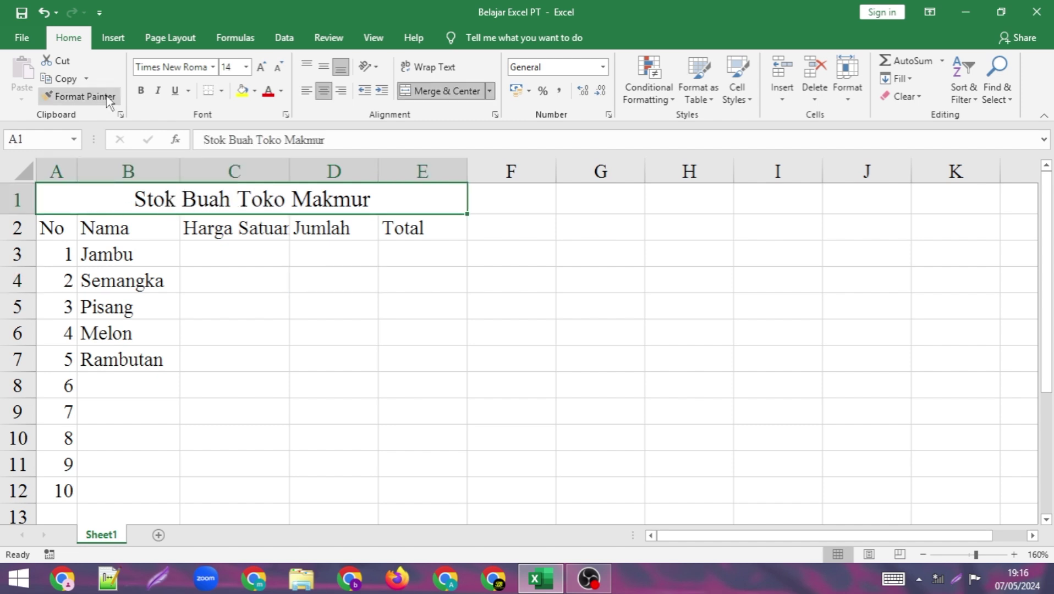
pyautogui.click(144, 92)
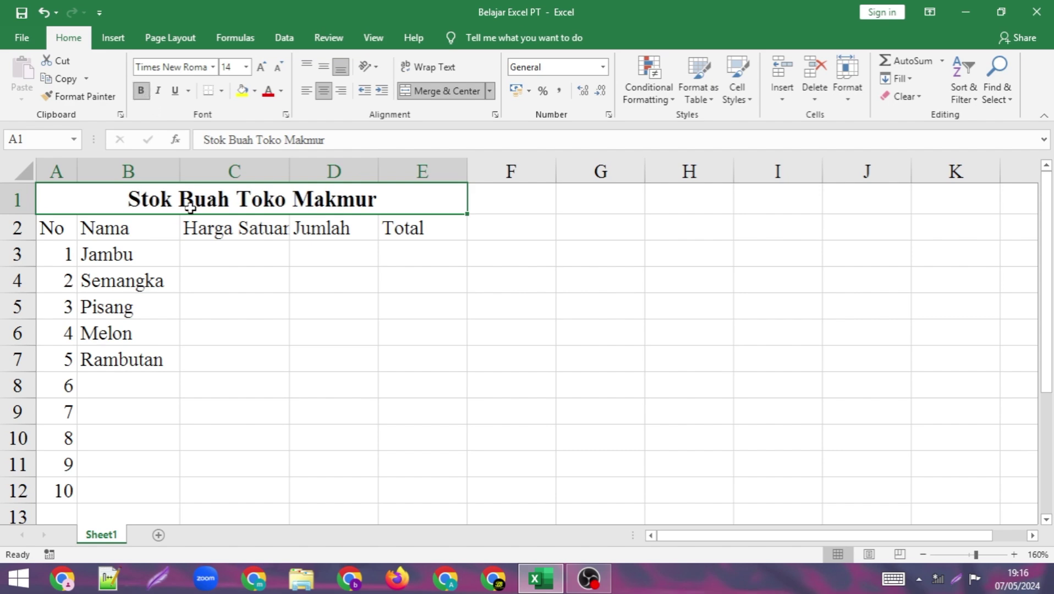
pyautogui.click(140, 93)
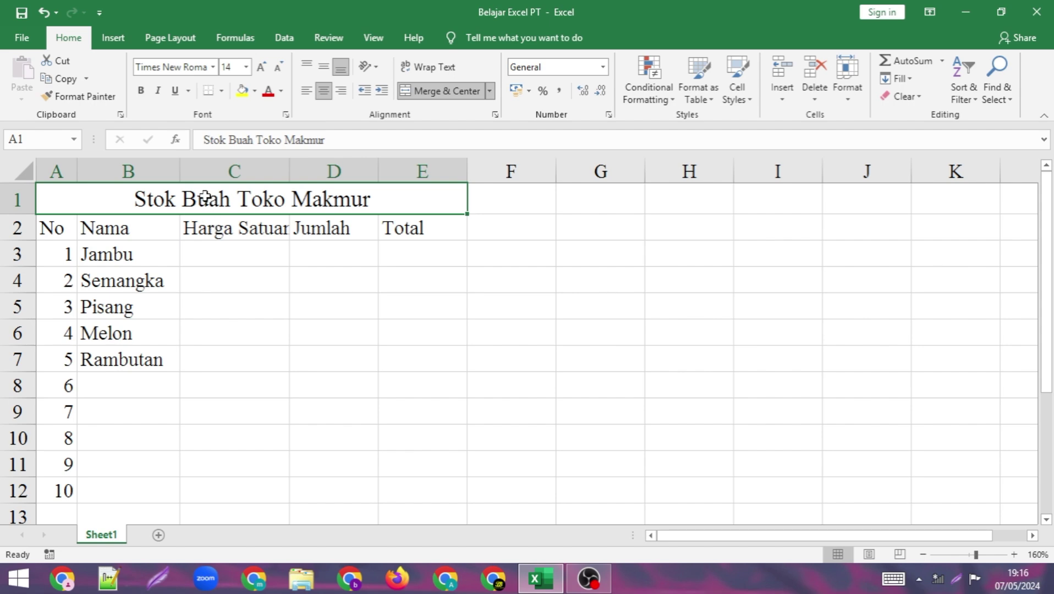
pyautogui.hotkey('ctrl', 'b')
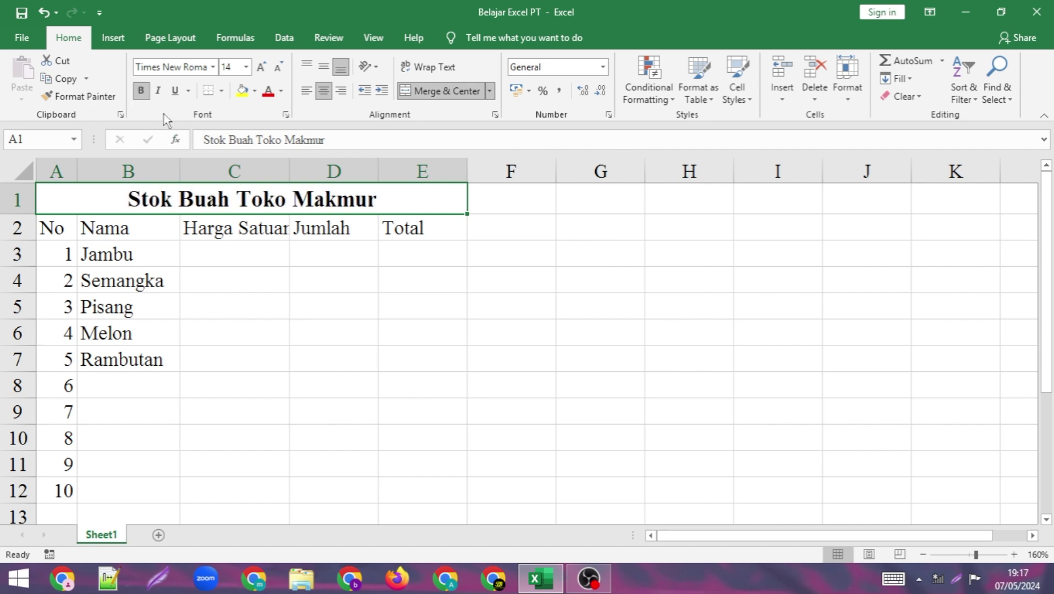
pyautogui.click(145, 91)
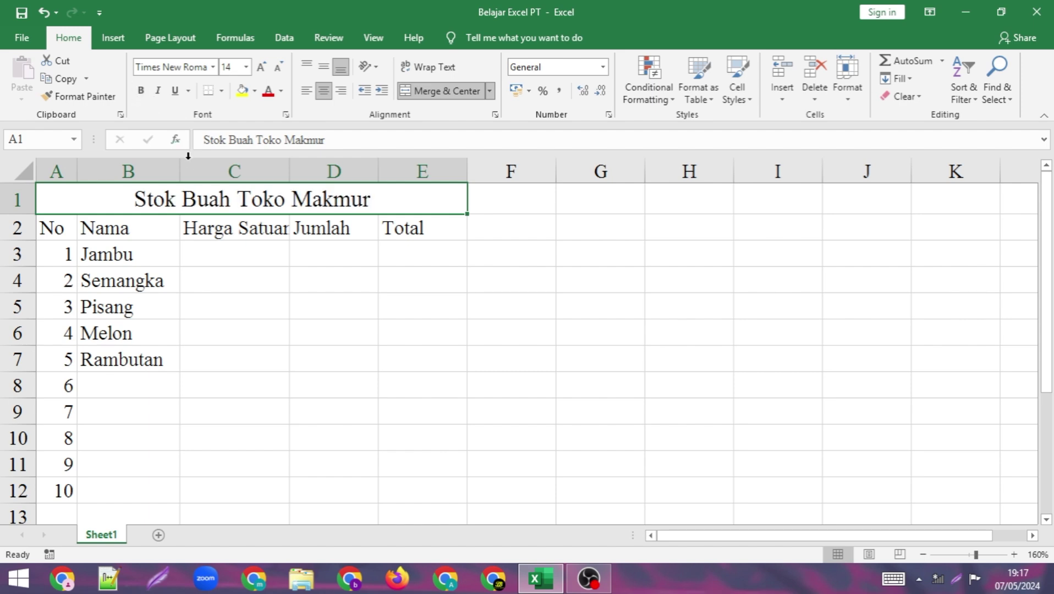
pyautogui.hotkey('ctrl', 'b')
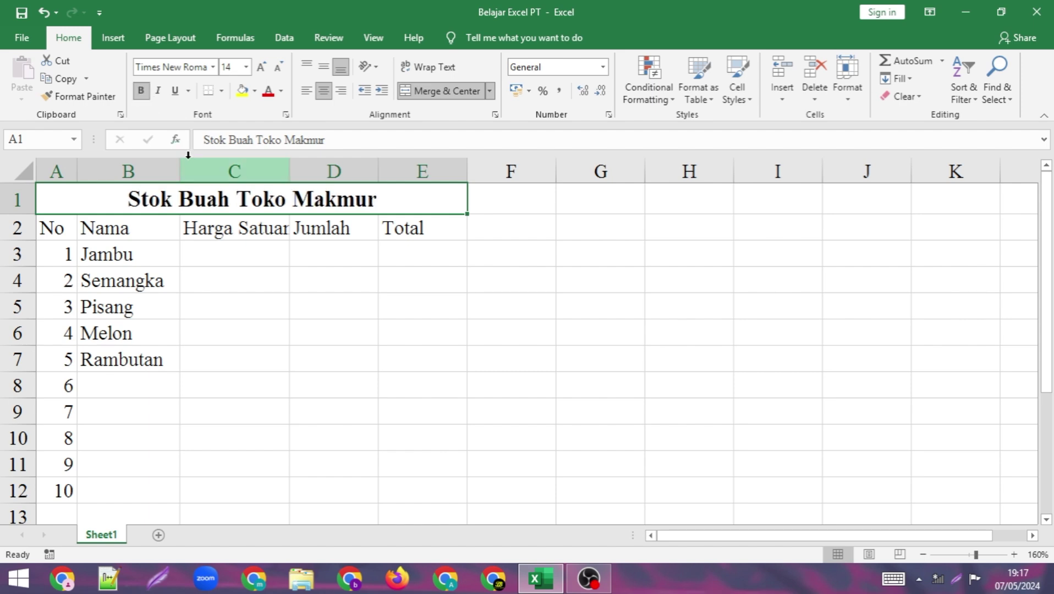
pyautogui.hotkey('ctrl', 'b')
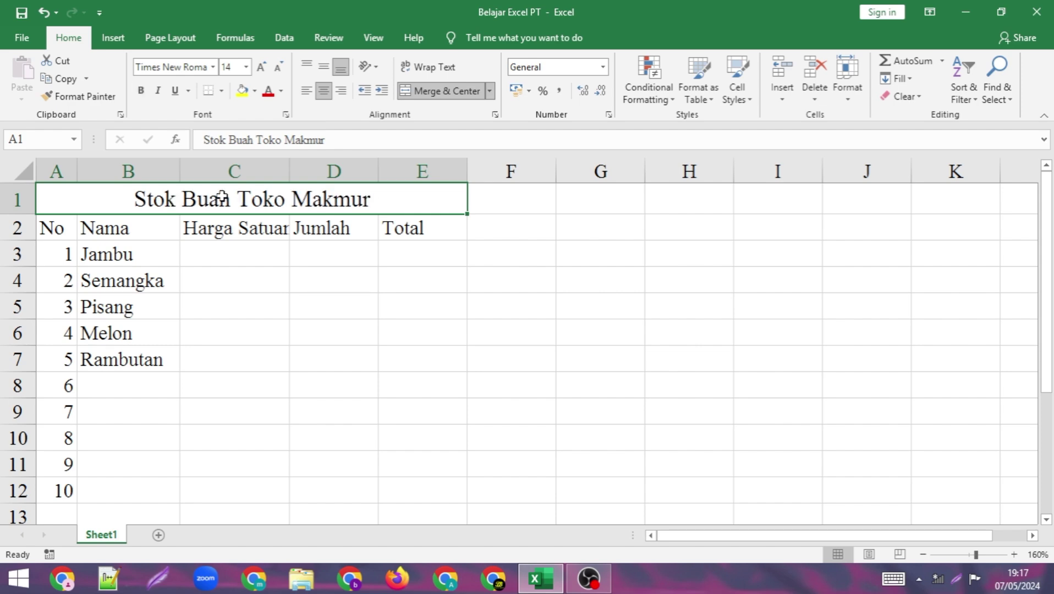
# Italicize the title Stok Buah Toko Makmur and remove the italics again
pyautogui.click(159, 91)
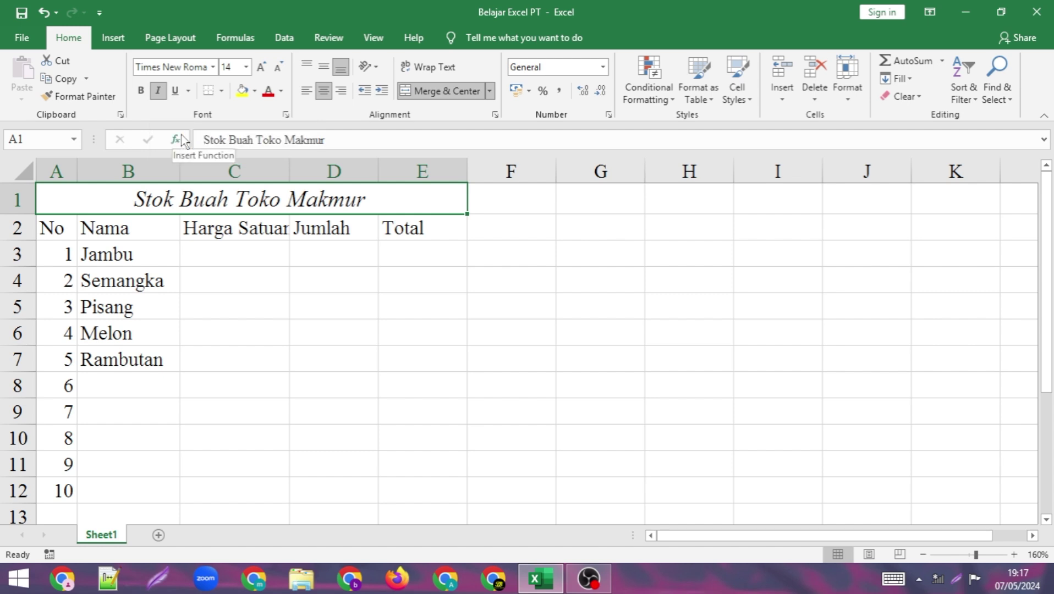
pyautogui.hotkey('ctrl', 'i')
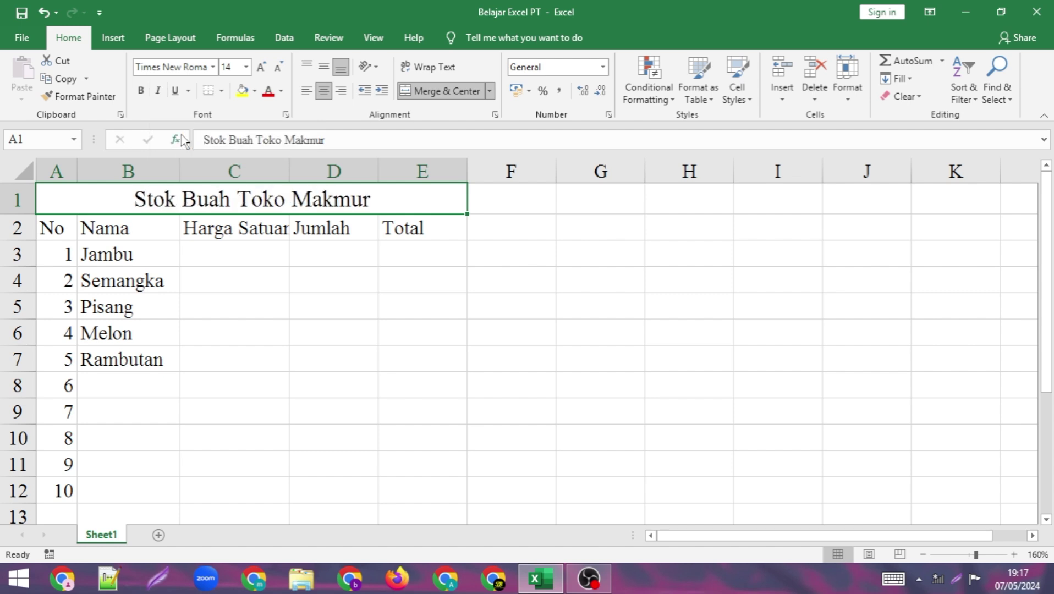
# Turn italics on and off four times for the title Stok Buah Toko Makmur, leaving it upright
pyautogui.hotkey('ctrl', 'i')
pyautogui.hotkey('ctrl', 'i')
pyautogui.hotkey('ctrl', 'i')
pyautogui.hotkey('ctrl', 'i')
pyautogui.hotkey('ctrl', 'i')
pyautogui.hotkey('ctrl', 'i')
pyautogui.hotkey('ctrl', 'i')
pyautogui.hotkey('ctrl', 'i')
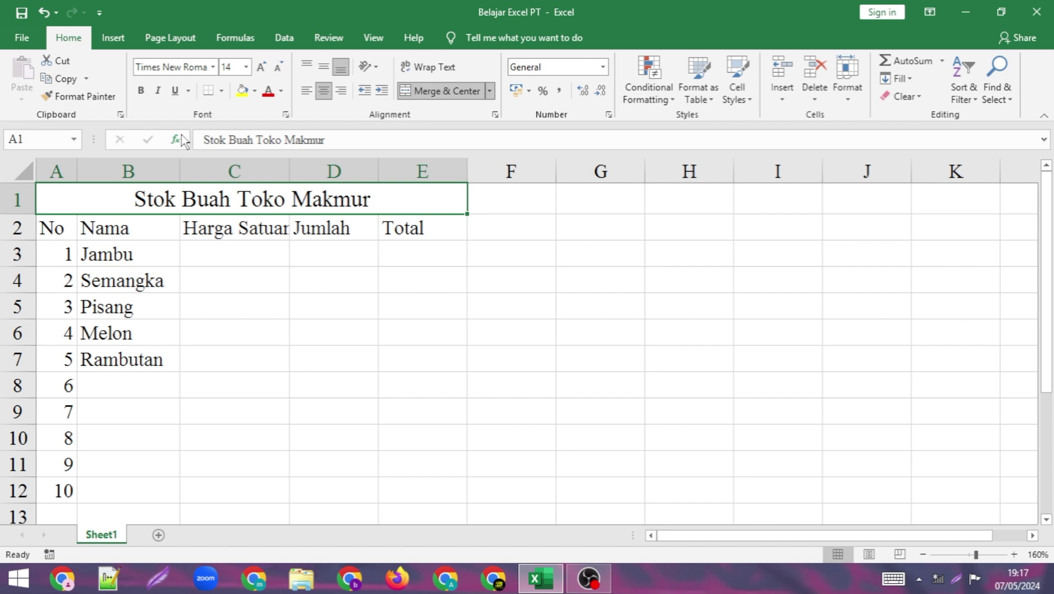
# Underline the title Stok Buah Toko Makmur and change the underline to a double underline
pyautogui.click(179, 88)
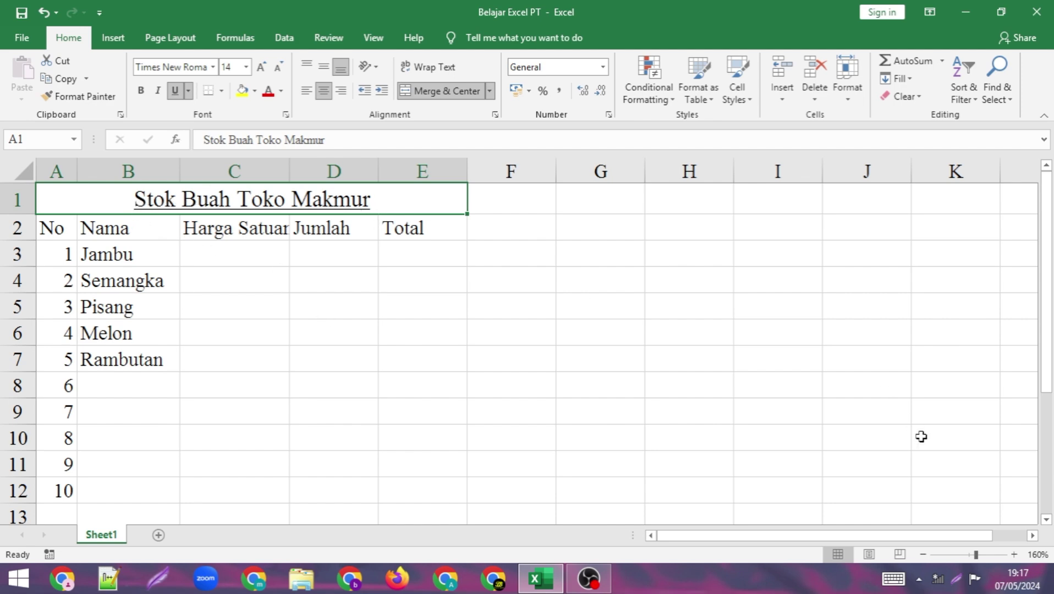
pyautogui.click(1014, 555)
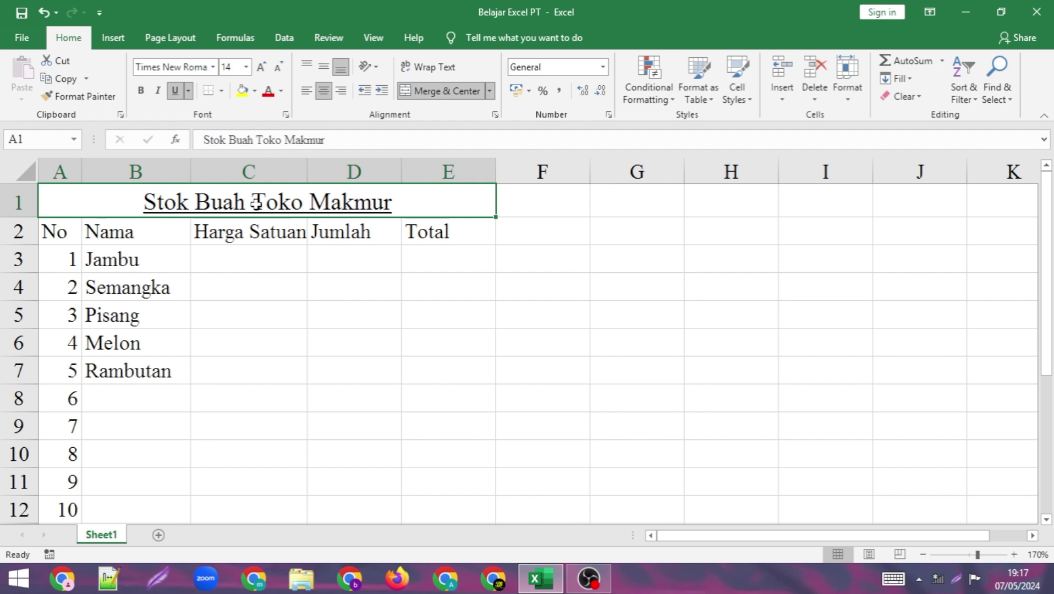
pyautogui.click(189, 92)
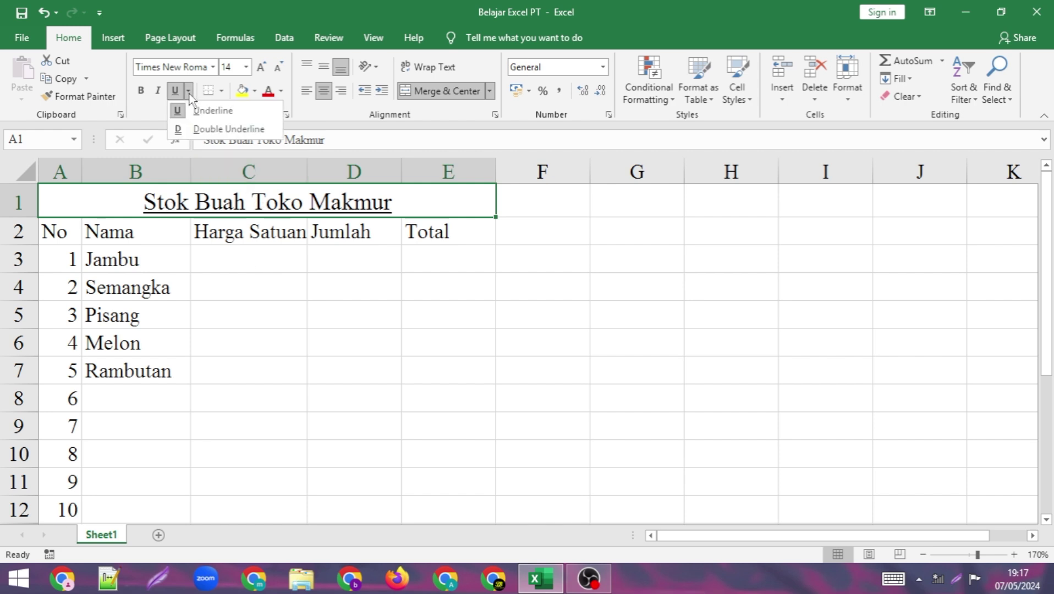
pyautogui.click(191, 129)
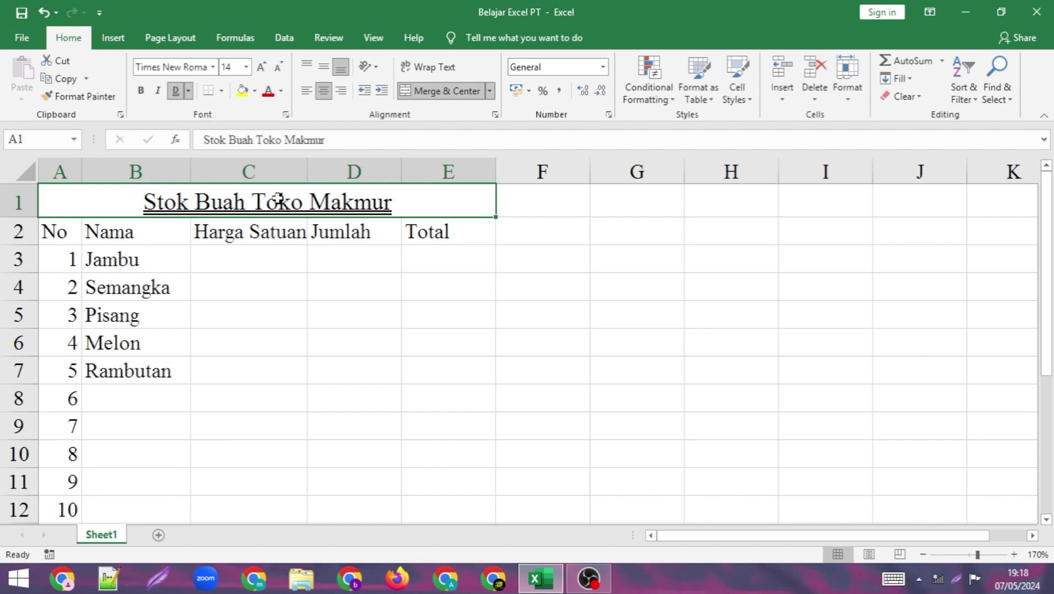
# Toggle the title's double underline off and on repeatedly, leaving the title without an underline
pyautogui.click(177, 91)
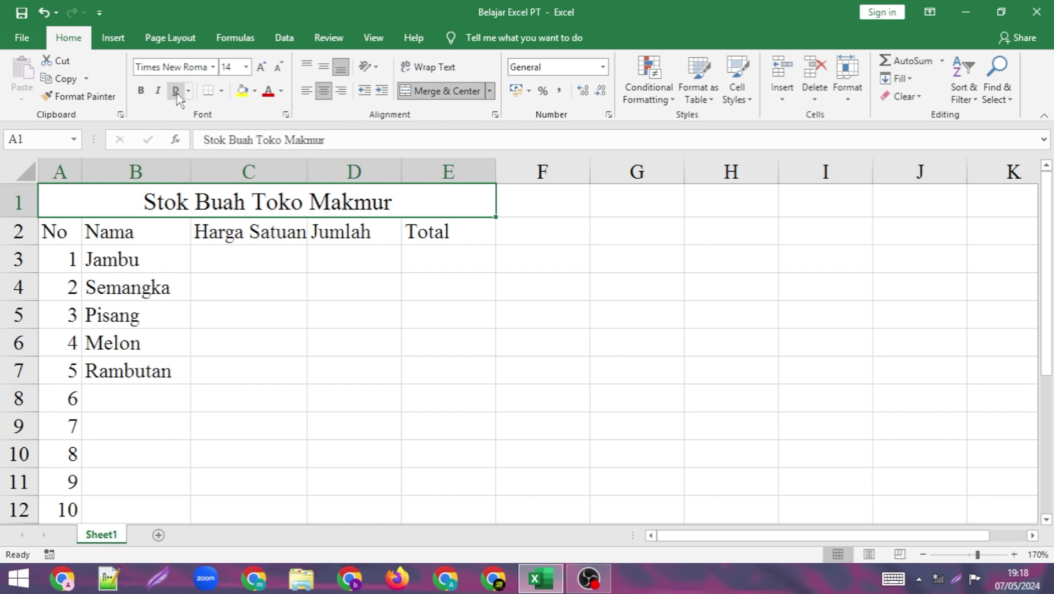
pyautogui.click(177, 93)
pyautogui.click(177, 93)
pyautogui.click(177, 92)
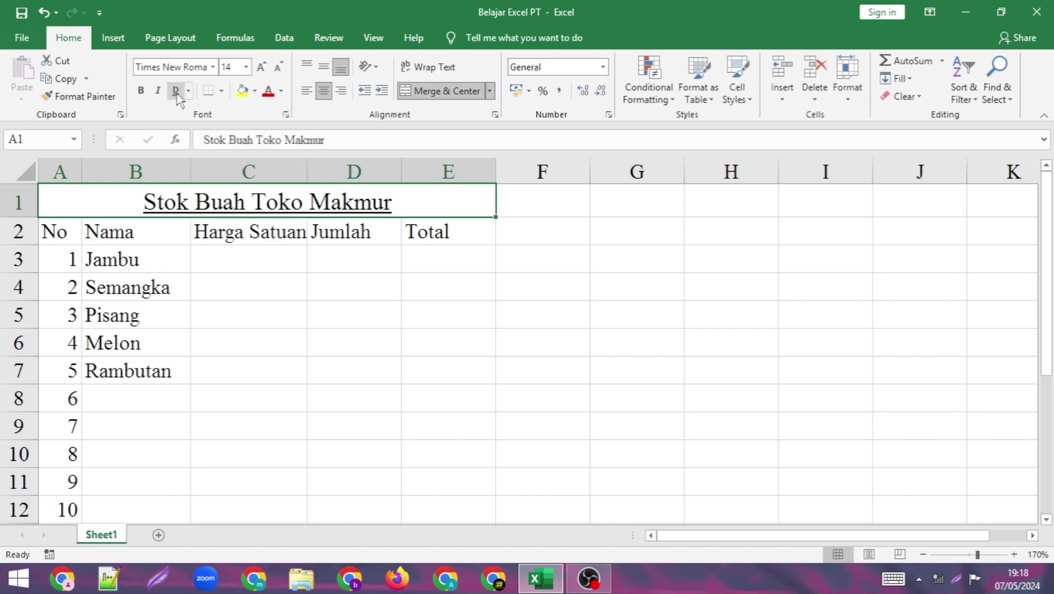
pyautogui.click(177, 92)
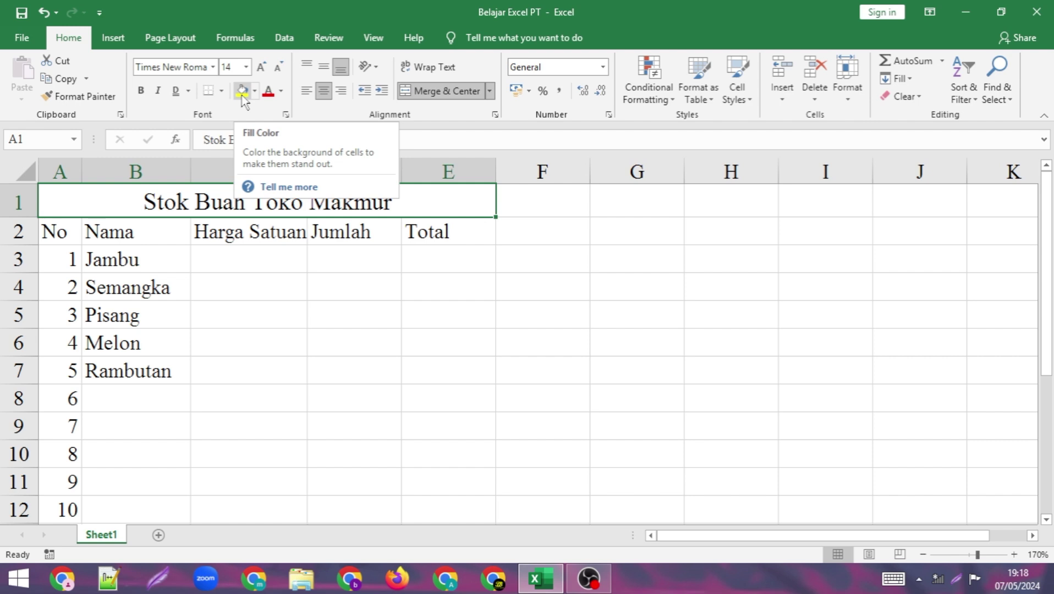
# Fill the merged title cell Stok Buah Toko Makmur with the standard light blue color
pyautogui.click(421, 278)
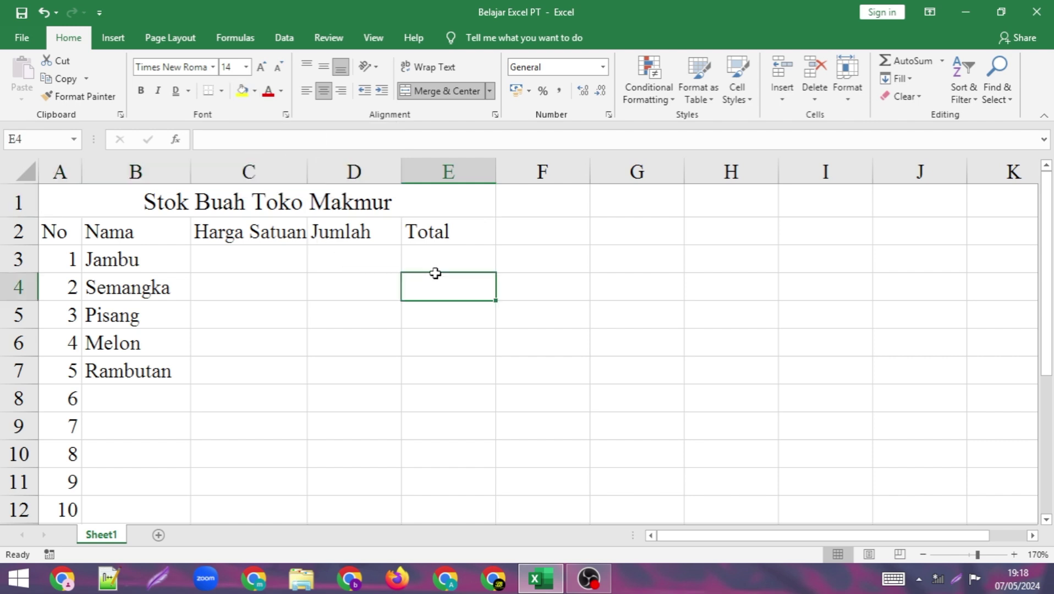
pyautogui.click(203, 207)
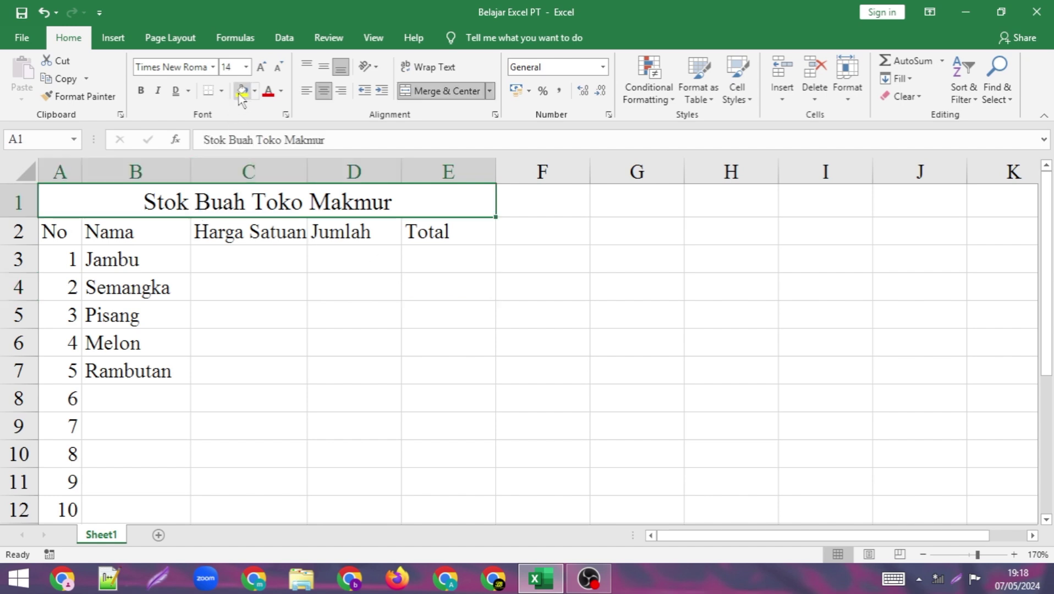
pyautogui.click(255, 93)
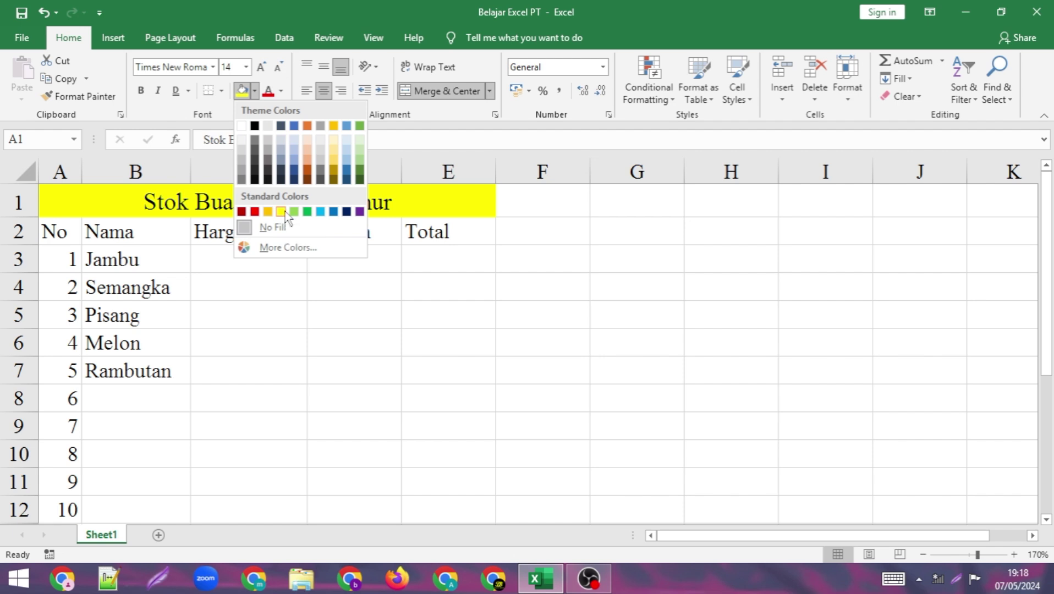
pyautogui.click(320, 214)
pyautogui.click(403, 270)
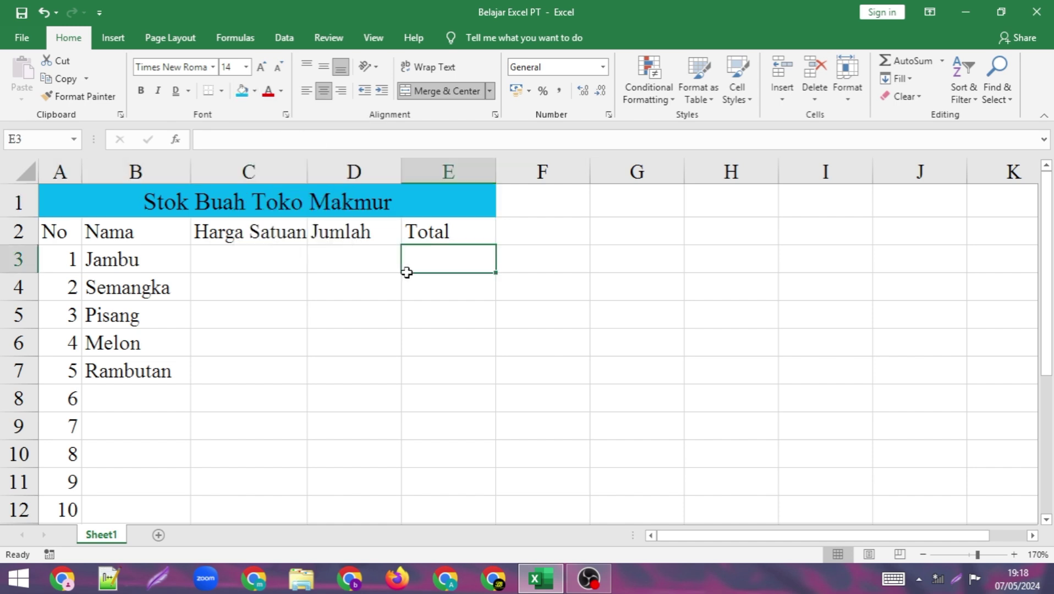
# Remove the fill color from the merged title cell by setting it to No Fill
pyautogui.click(295, 207)
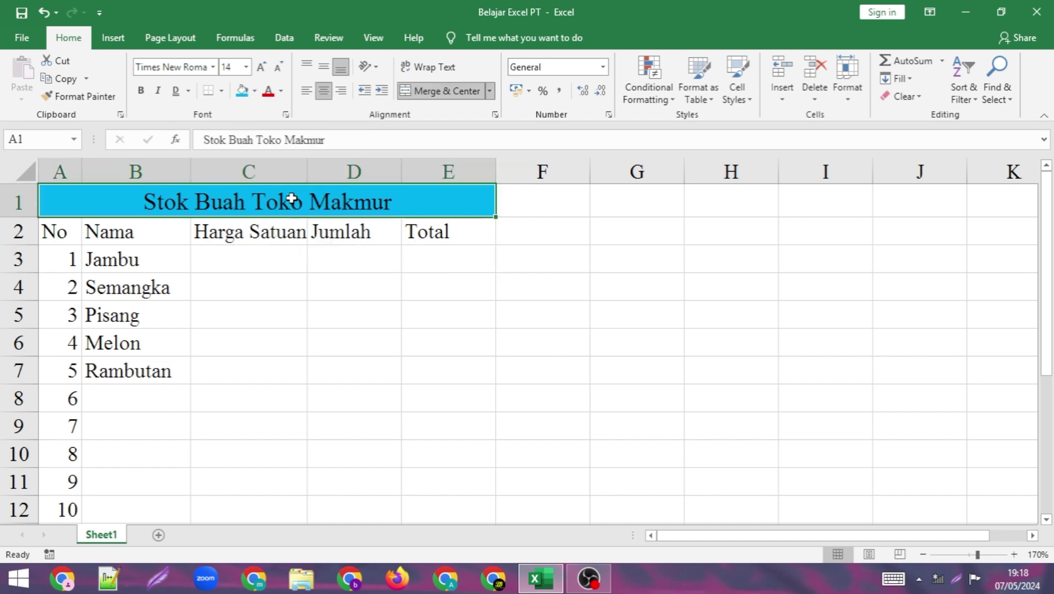
pyautogui.click(257, 91)
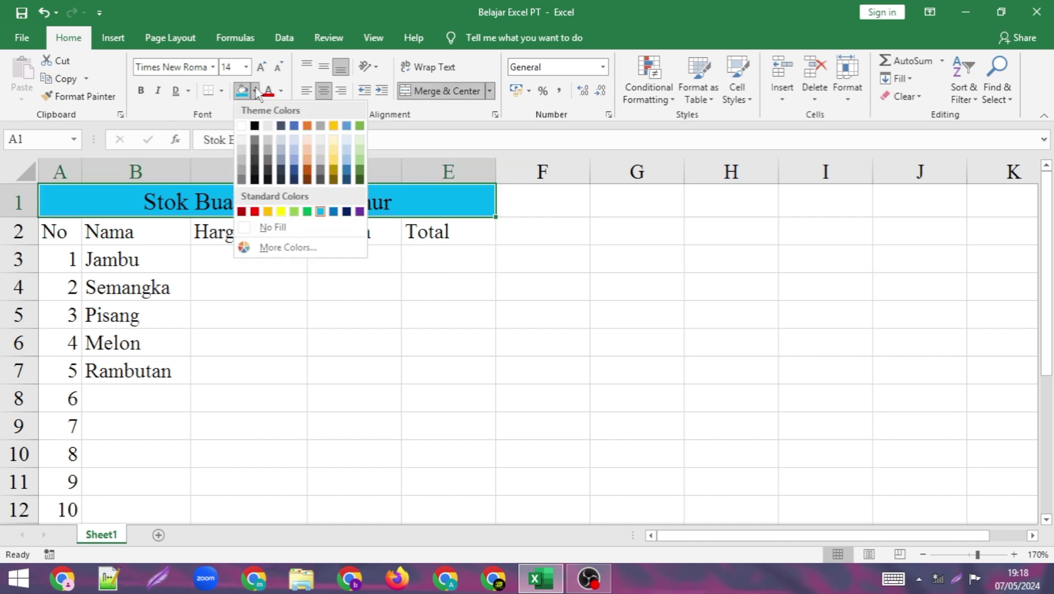
pyautogui.click(300, 226)
# Fill the header row A2:E2, from No to Total, with the standard light blue color
pyautogui.moveTo(60, 232); pyautogui.dragTo(409, 230)
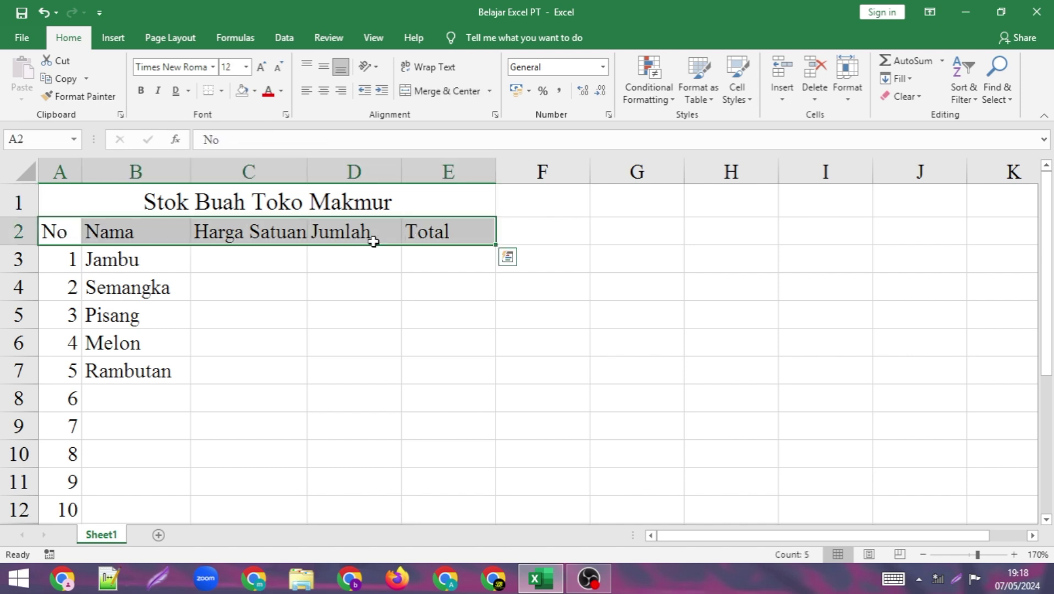
pyautogui.click(254, 91)
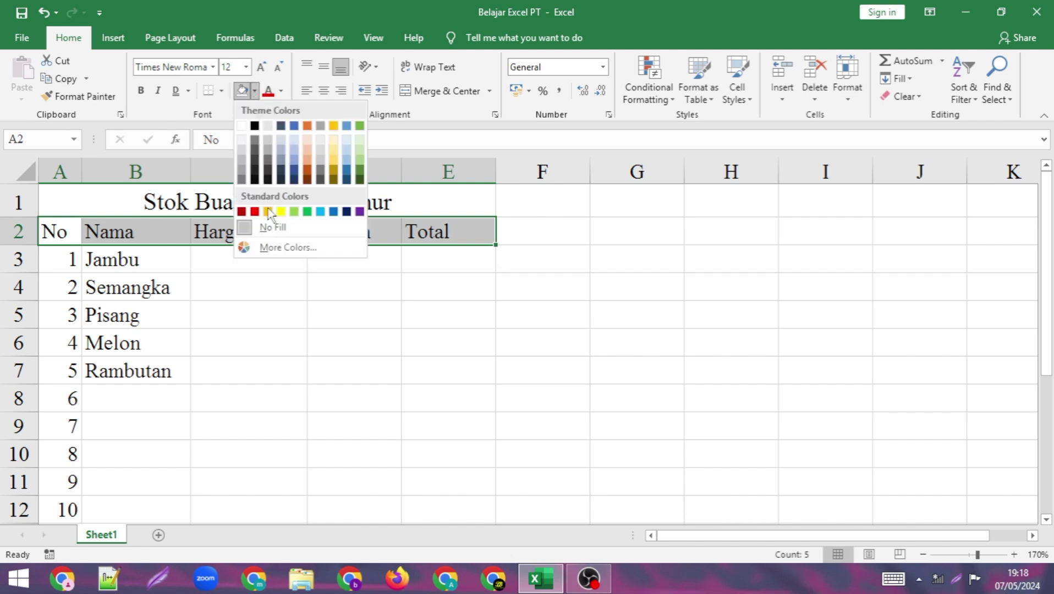
pyautogui.click(320, 212)
pyautogui.click(315, 311)
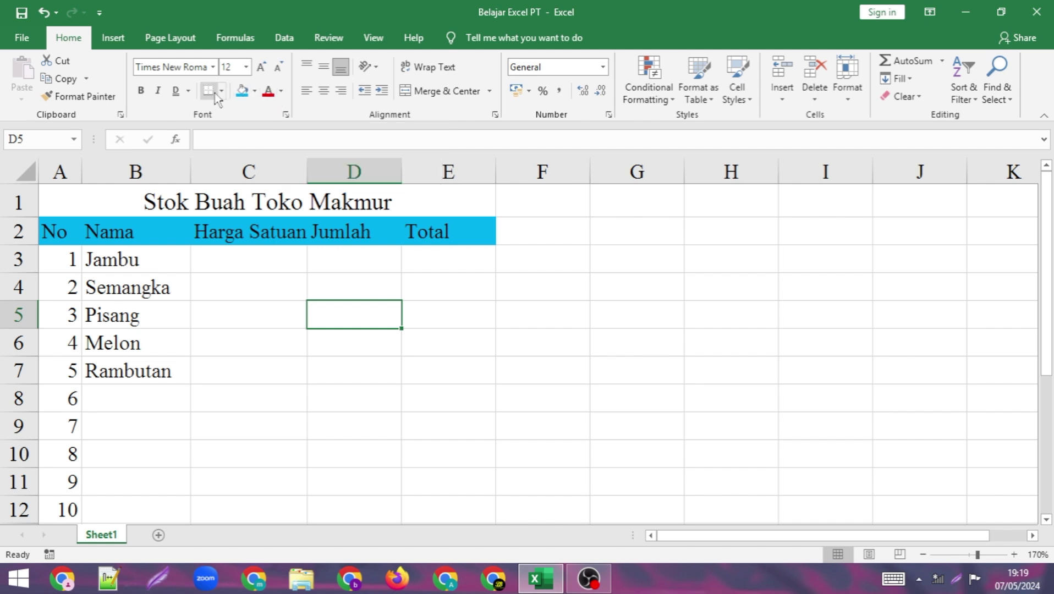
pyautogui.click(248, 258)
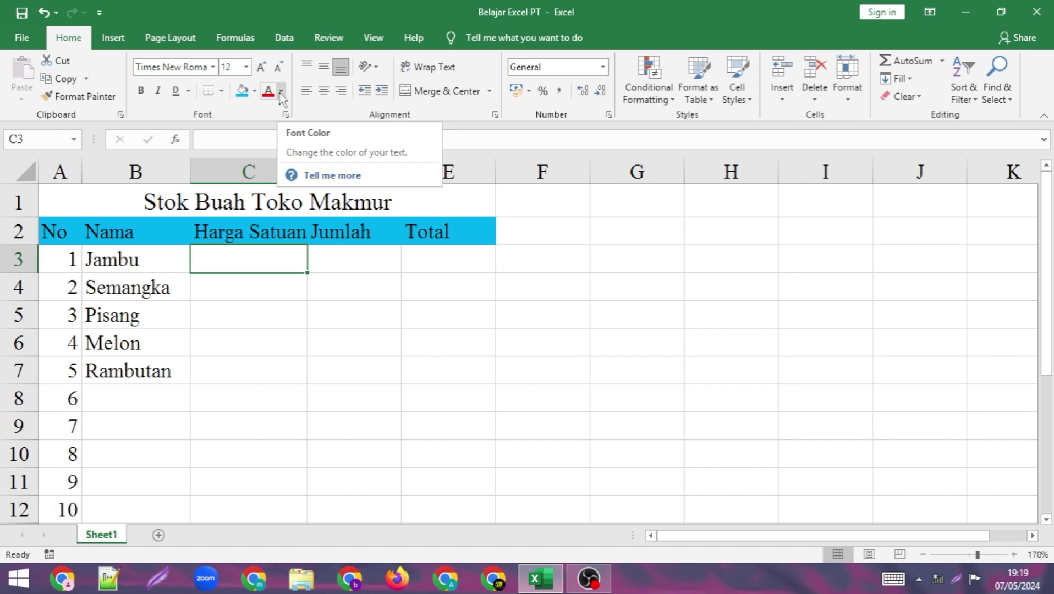
# Change the font color of the fruit names in B3:B7 to standard yellow
pyautogui.moveTo(144, 260); pyautogui.dragTo(142, 379)
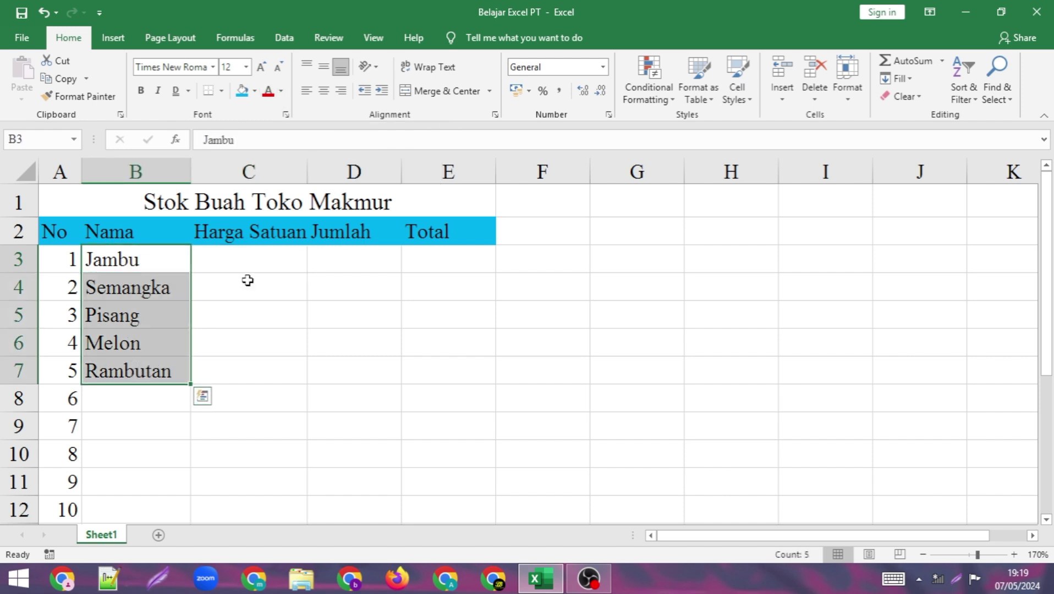
pyautogui.click(281, 92)
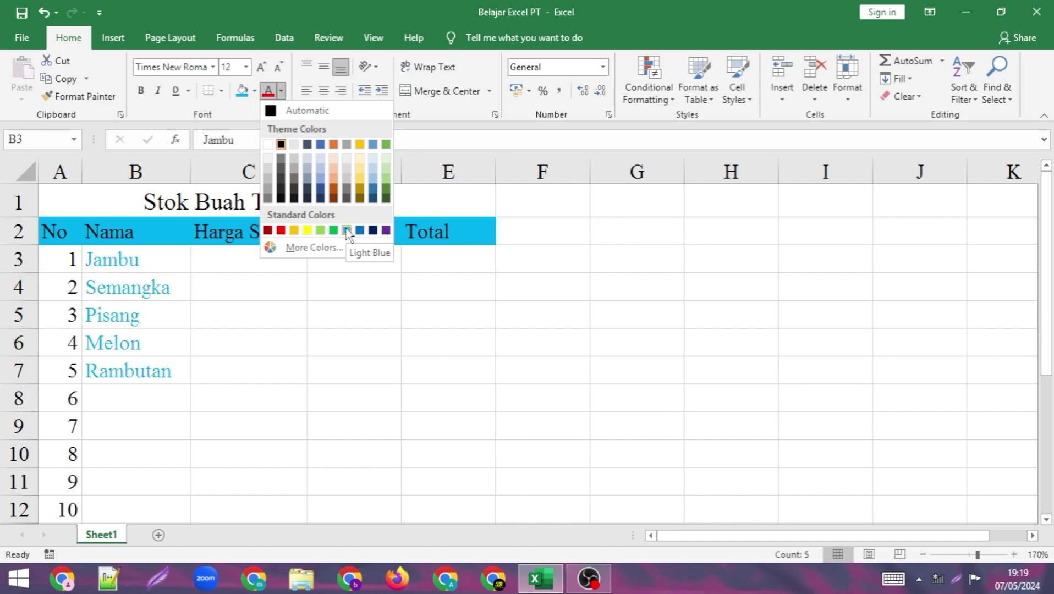
pyautogui.click(308, 230)
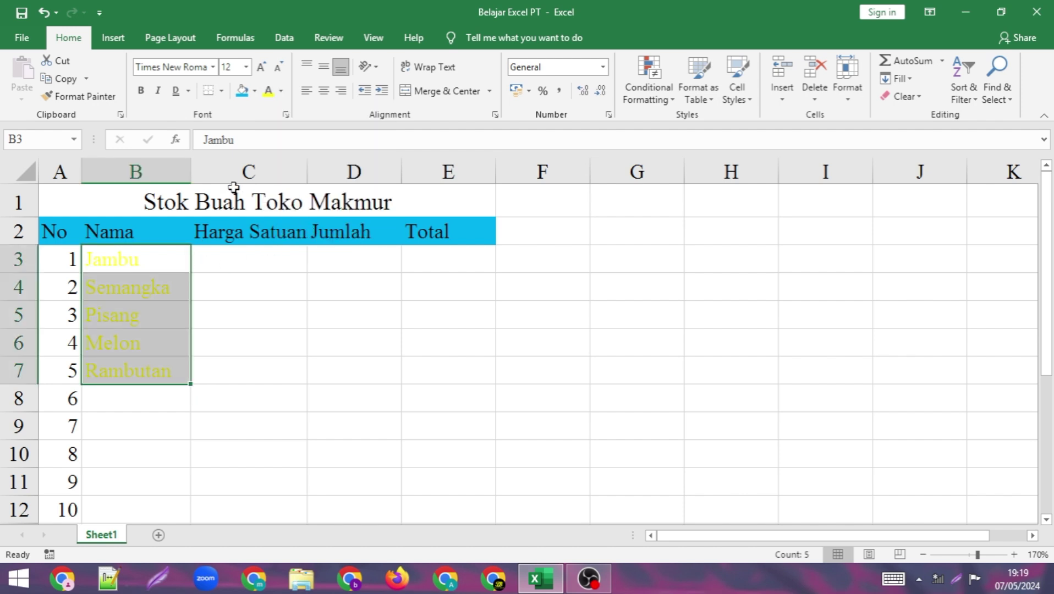
# Set the font color of the fruit names Jambu to Rambutan back to black
pyautogui.click(282, 92)
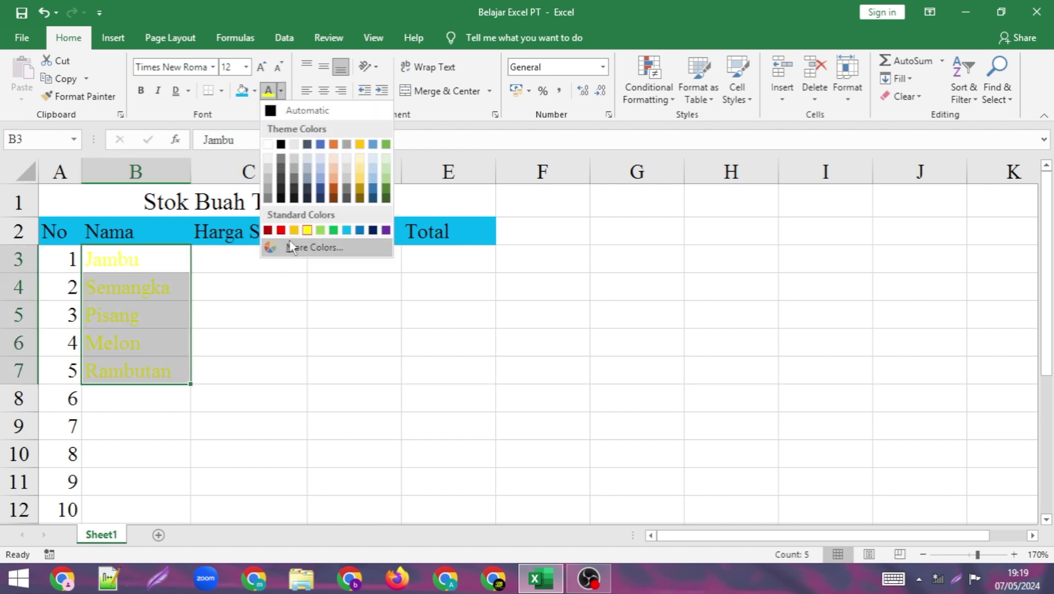
pyautogui.click(280, 146)
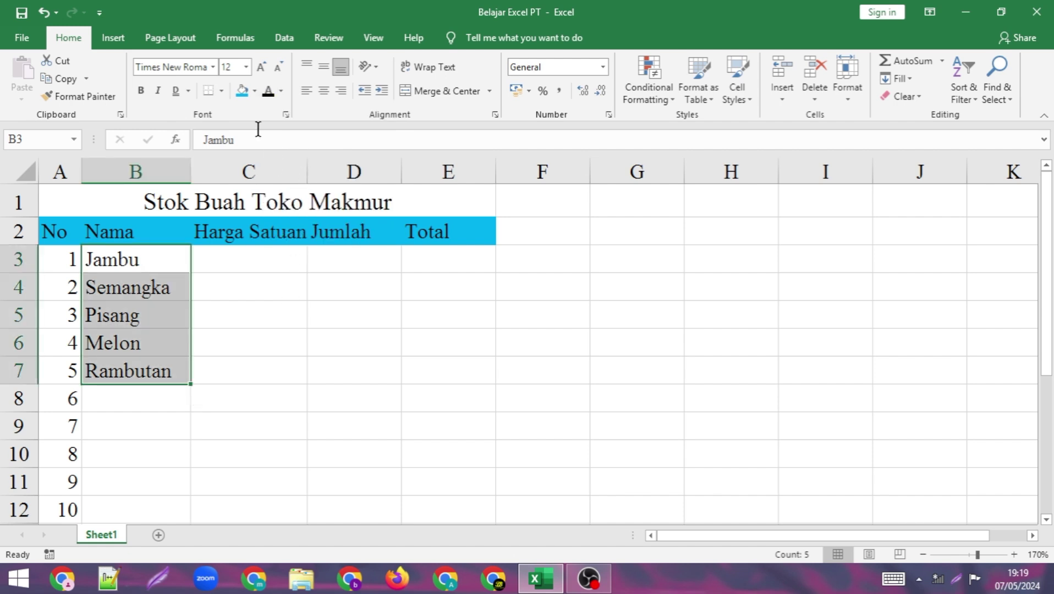
pyautogui.click(456, 471)
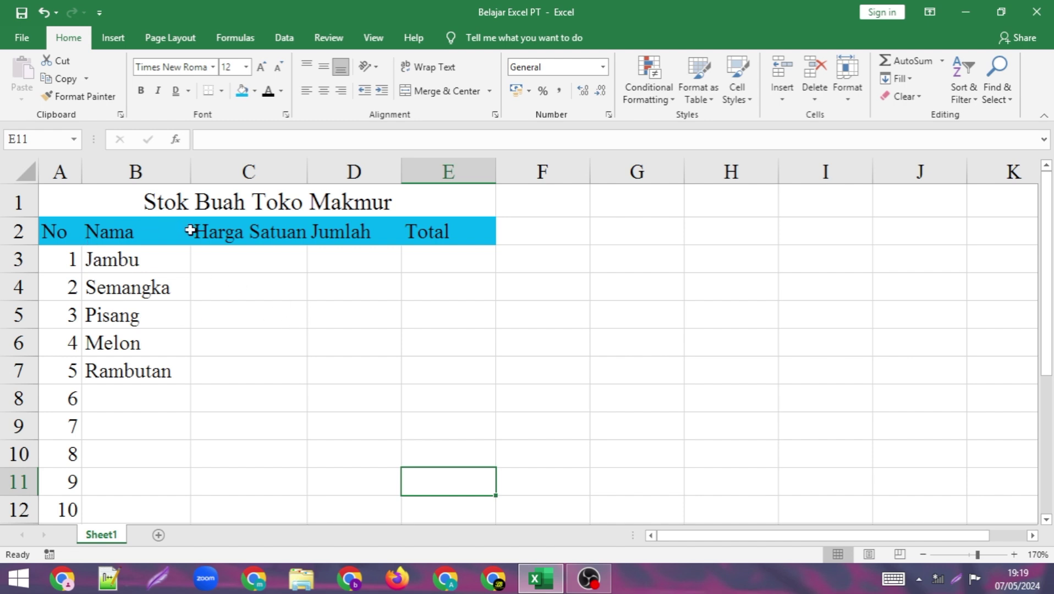
# Apply a bottom border to the table range A2:E12 and check the line under row 12
pyautogui.moveTo(52, 230); pyautogui.dragTo(459, 507)
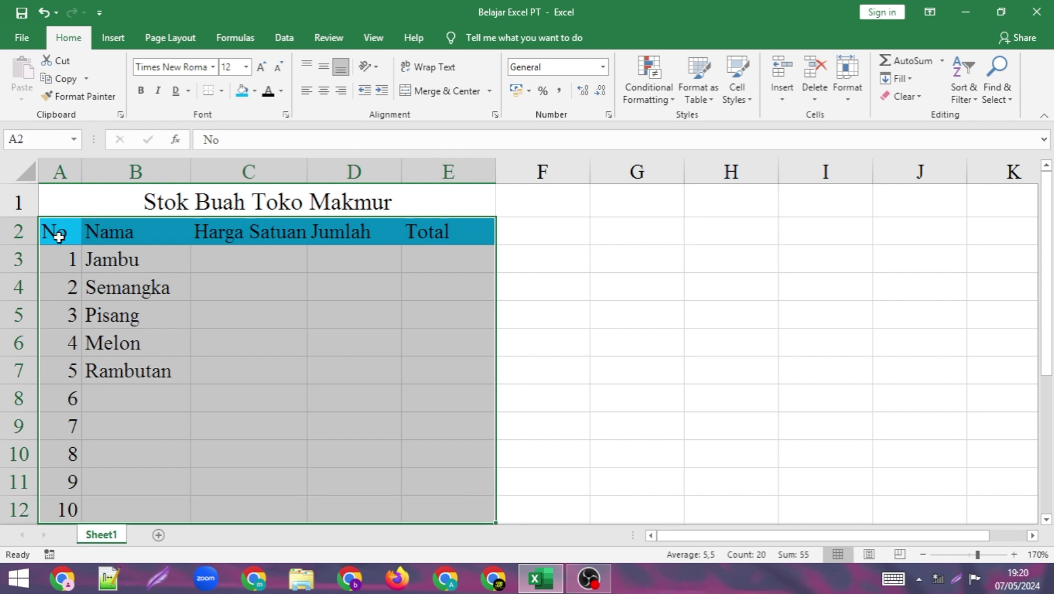
pyautogui.moveTo(466, 510)
pyautogui.click(222, 90)
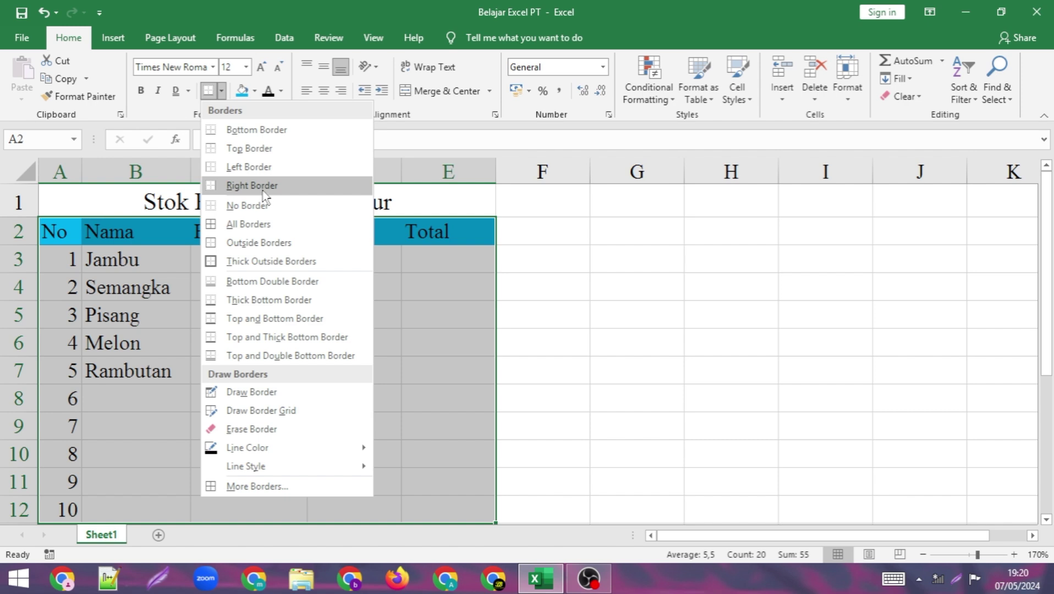
pyautogui.click(245, 137)
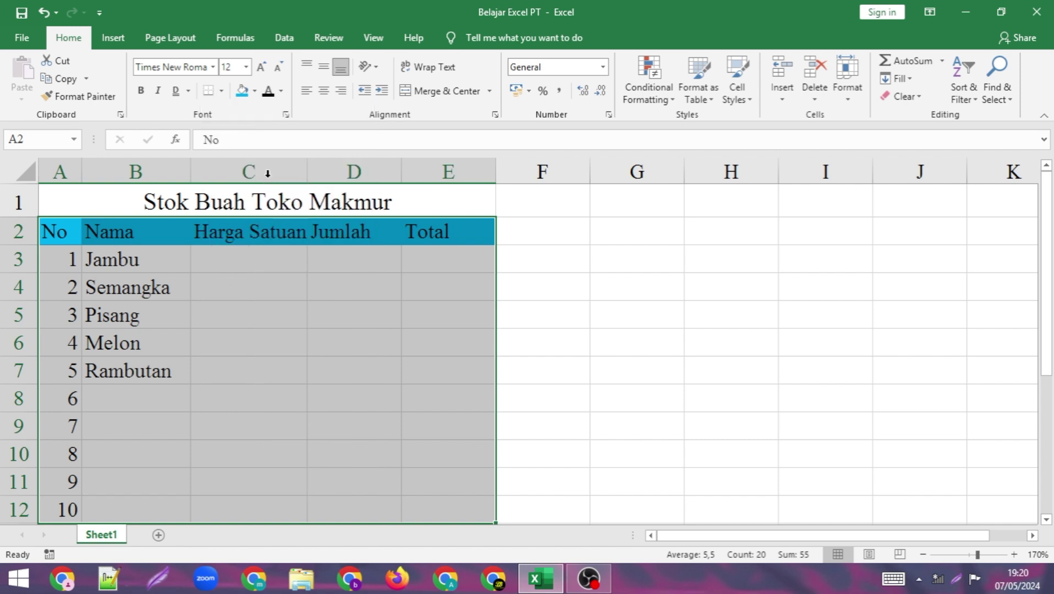
pyautogui.click(594, 375)
pyautogui.scroll(-1, 429, 479)
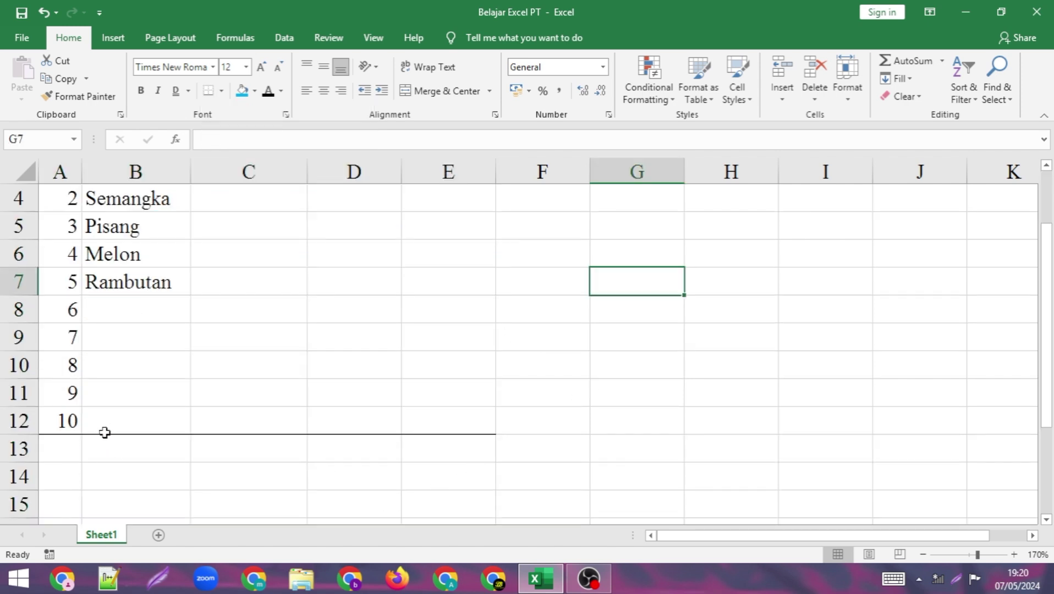
pyautogui.scroll(1, 302, 423)
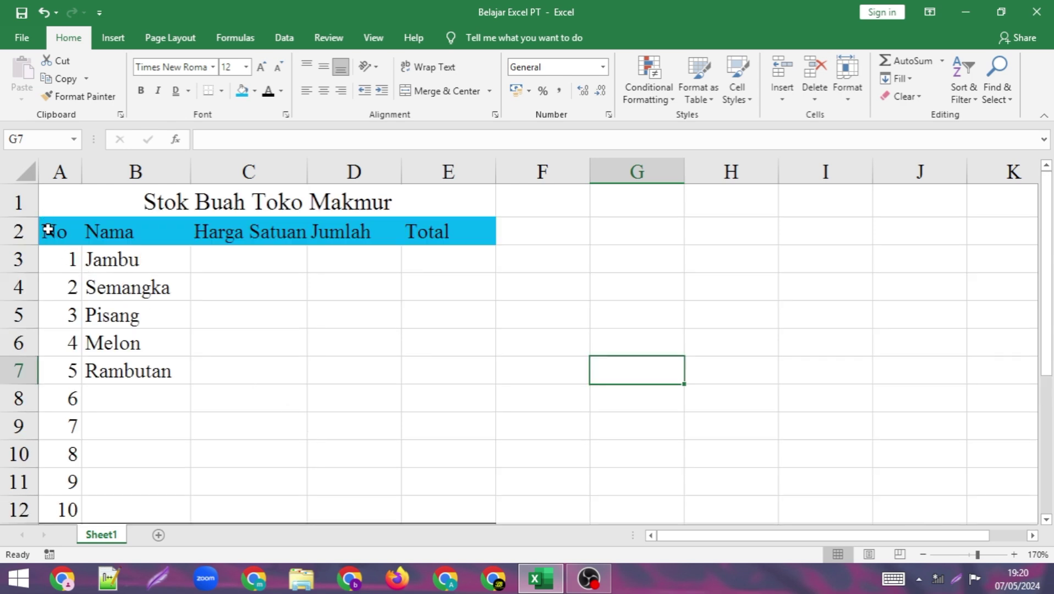
# Add a top border to the table range A2:E12, above the header row
pyautogui.moveTo(48, 230); pyautogui.dragTo(468, 509)
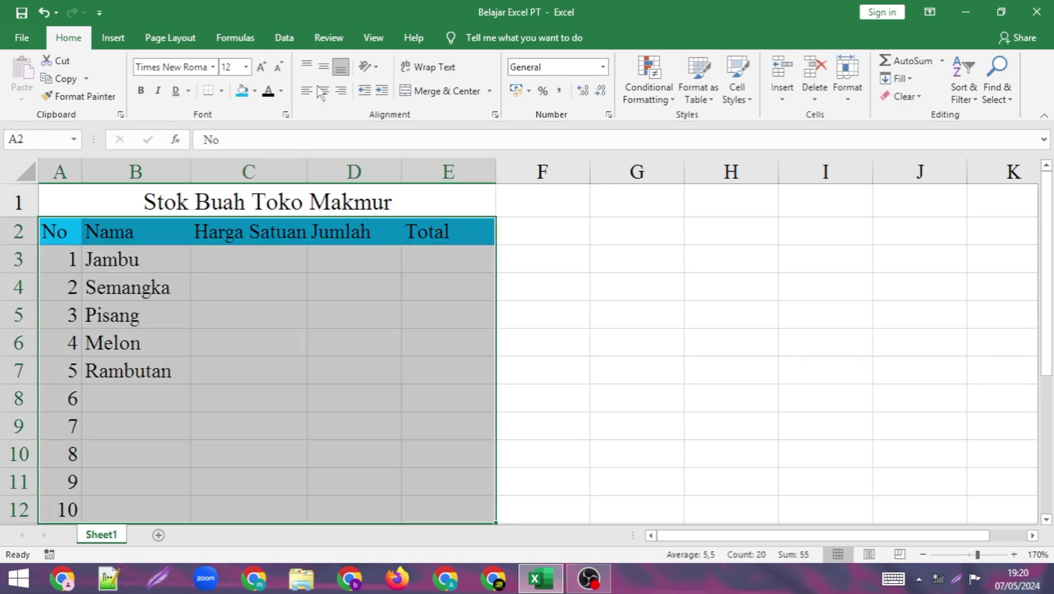
pyautogui.click(222, 91)
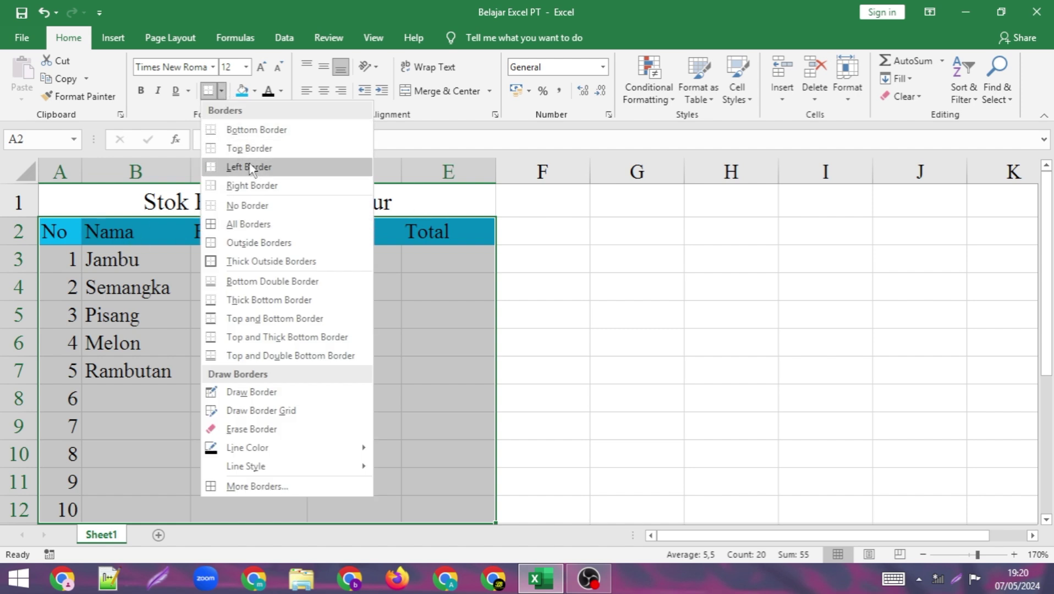
pyautogui.click(247, 148)
pyautogui.click(571, 286)
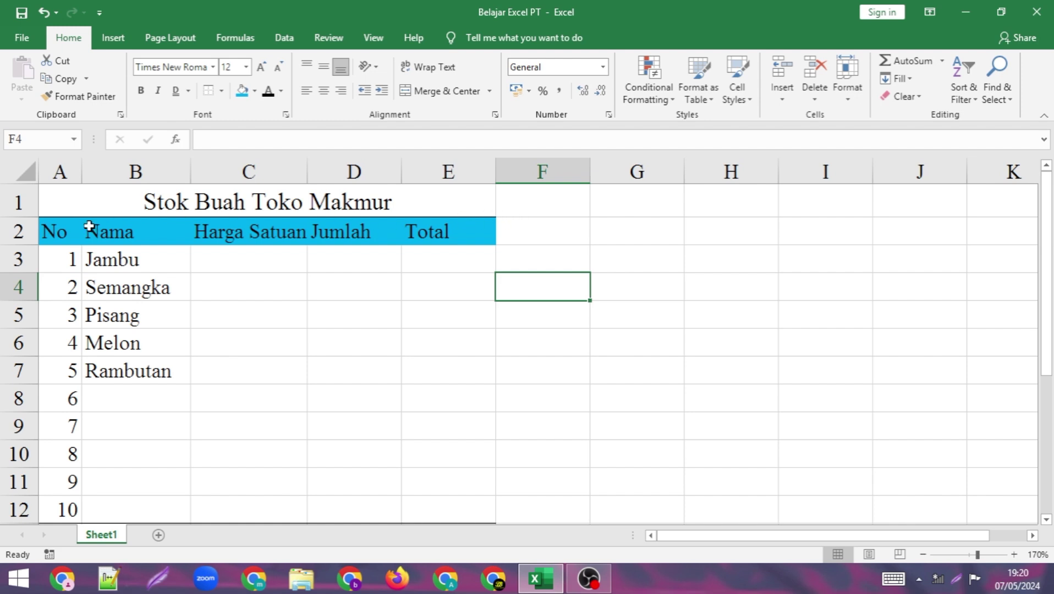
# Apply All Borders to the whole table range A2:E12
pyautogui.moveTo(63, 231); pyautogui.dragTo(483, 510)
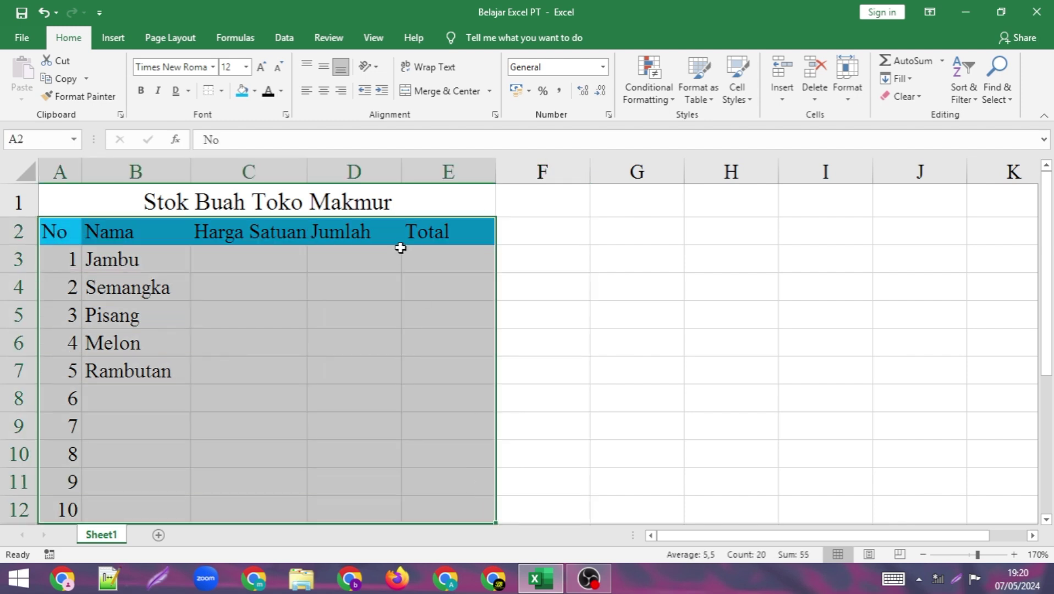
pyautogui.click(222, 91)
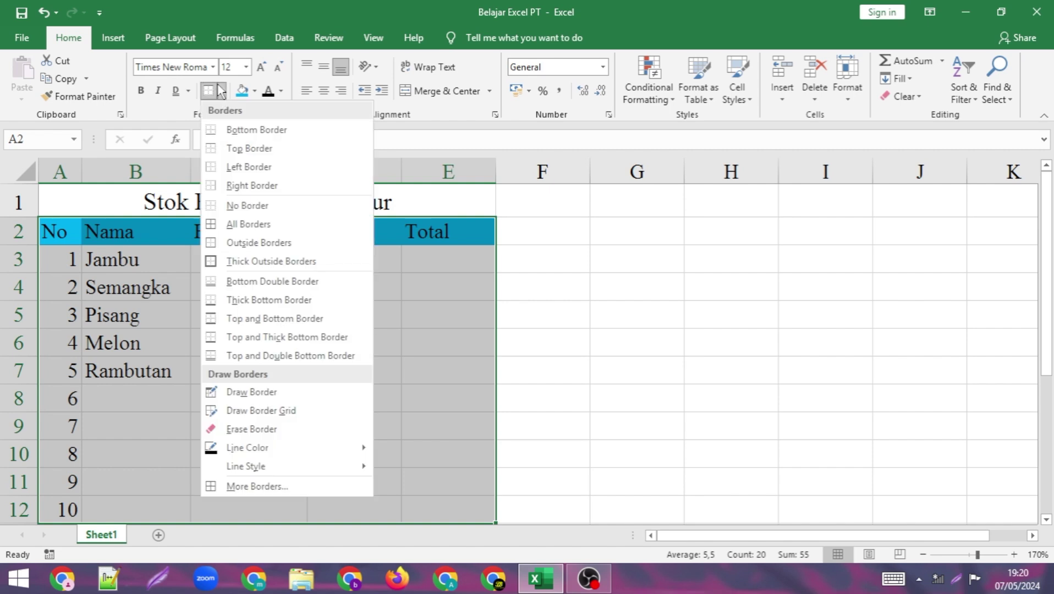
pyautogui.click(276, 224)
pyautogui.click(604, 277)
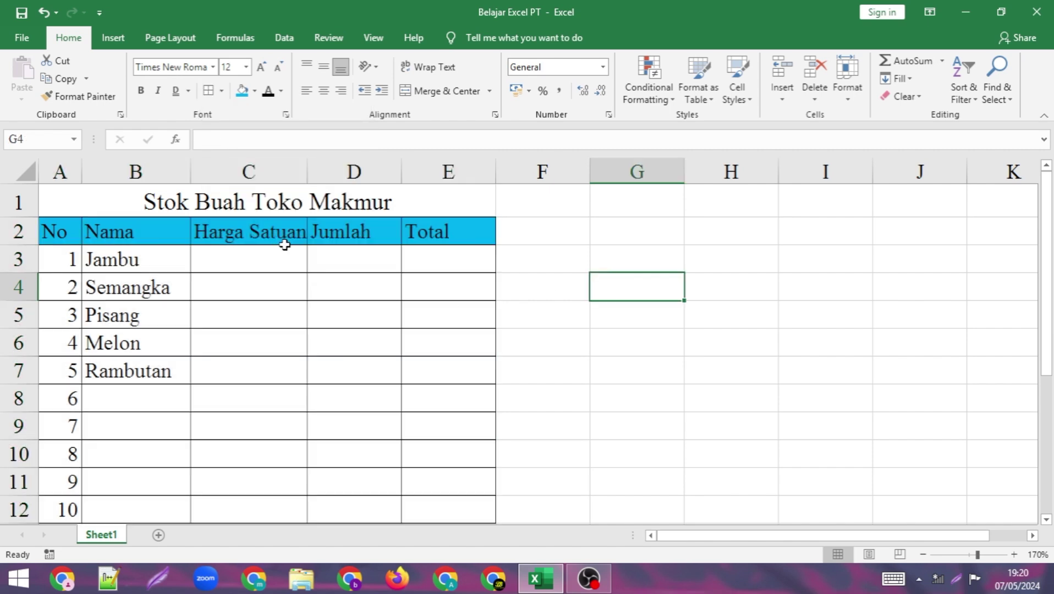
# Open the full border settings for the empty cell G4, review the line styles, and close them without changes
pyautogui.scroll(-1, 397, 270)
pyautogui.scroll(1, 397, 271)
pyautogui.click(223, 91)
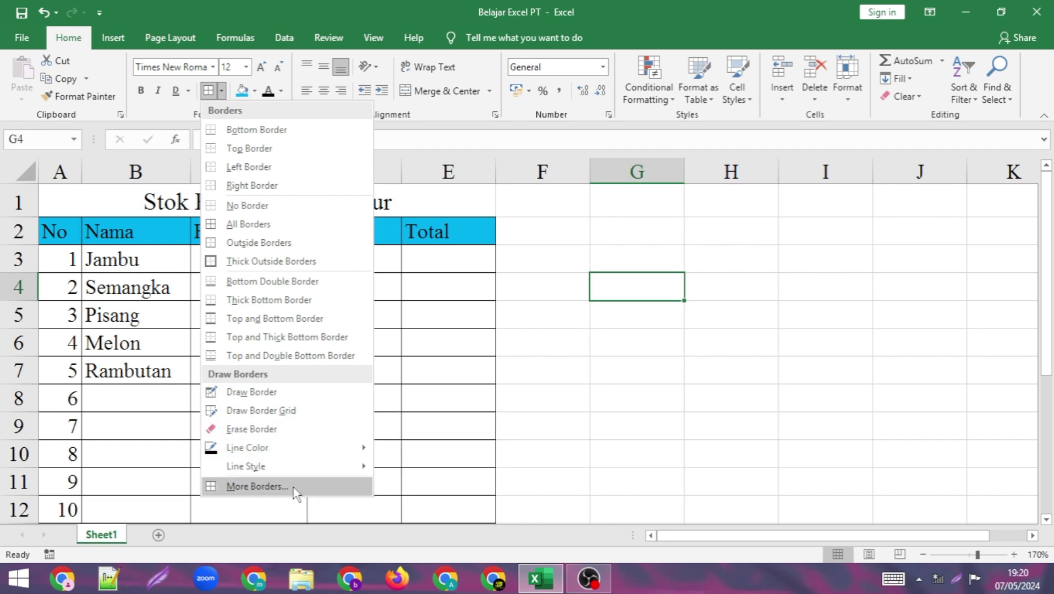
pyautogui.click(257, 486)
pyautogui.moveTo(786, 63); pyautogui.dragTo(487, 106)
pyautogui.click(702, 101)
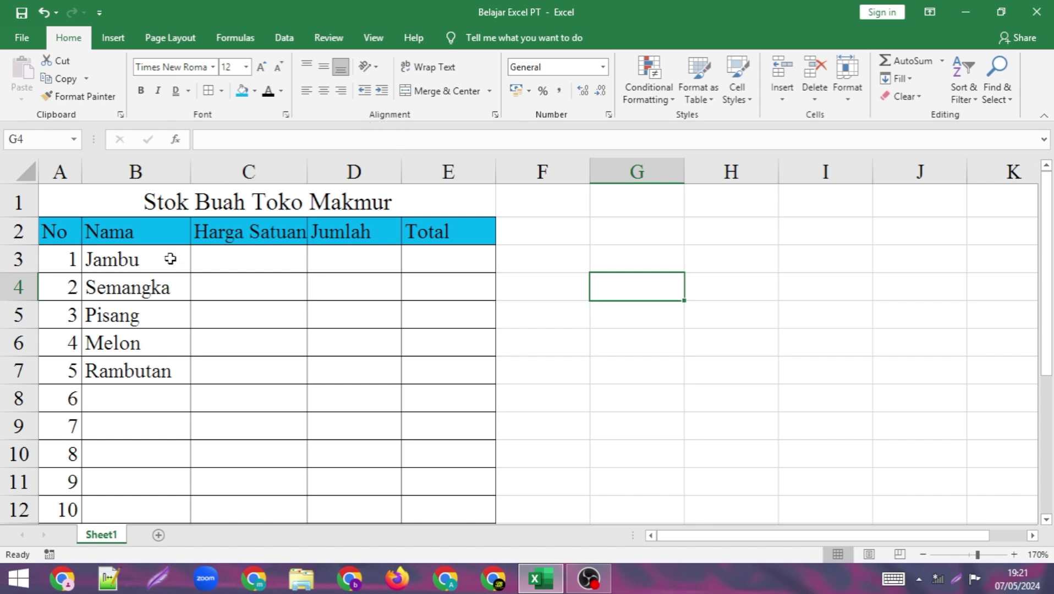
# Center the contents of column A, the No column, horizontally
pyautogui.scroll(-1, 71, 286)
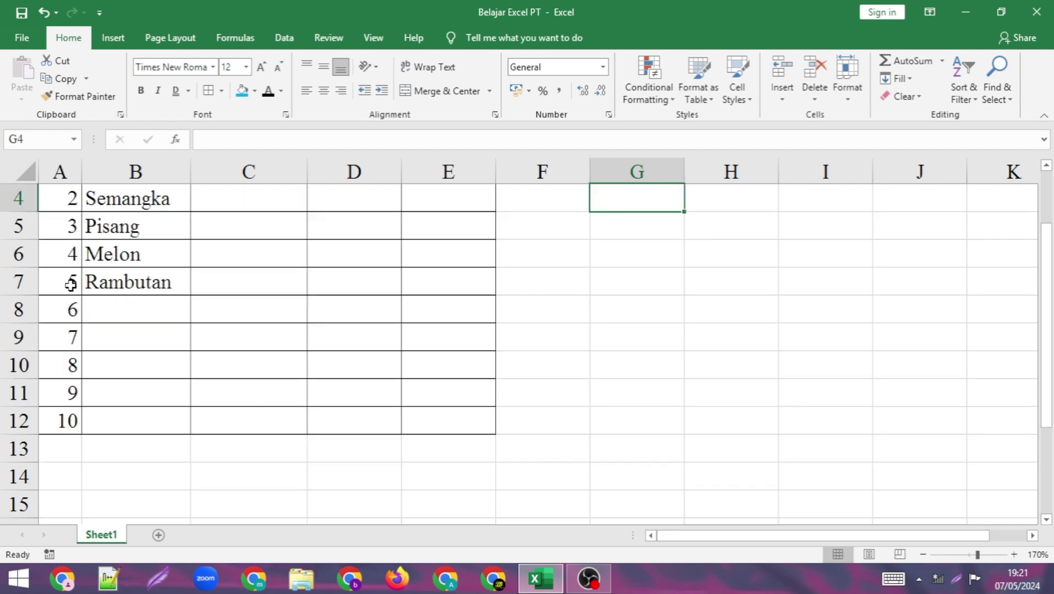
pyautogui.scroll(1, 71, 278)
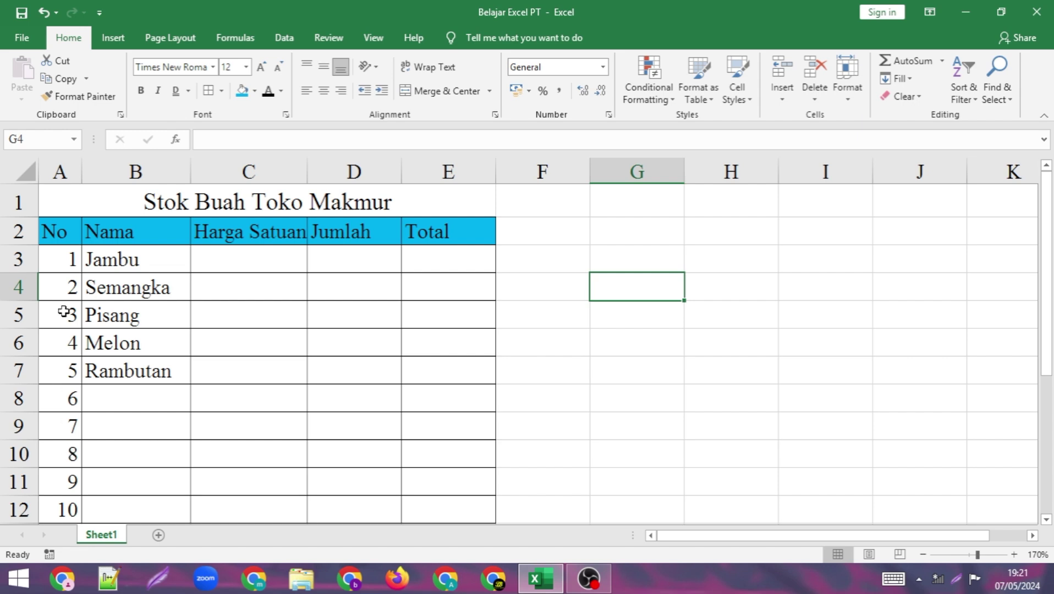
pyautogui.click(59, 252)
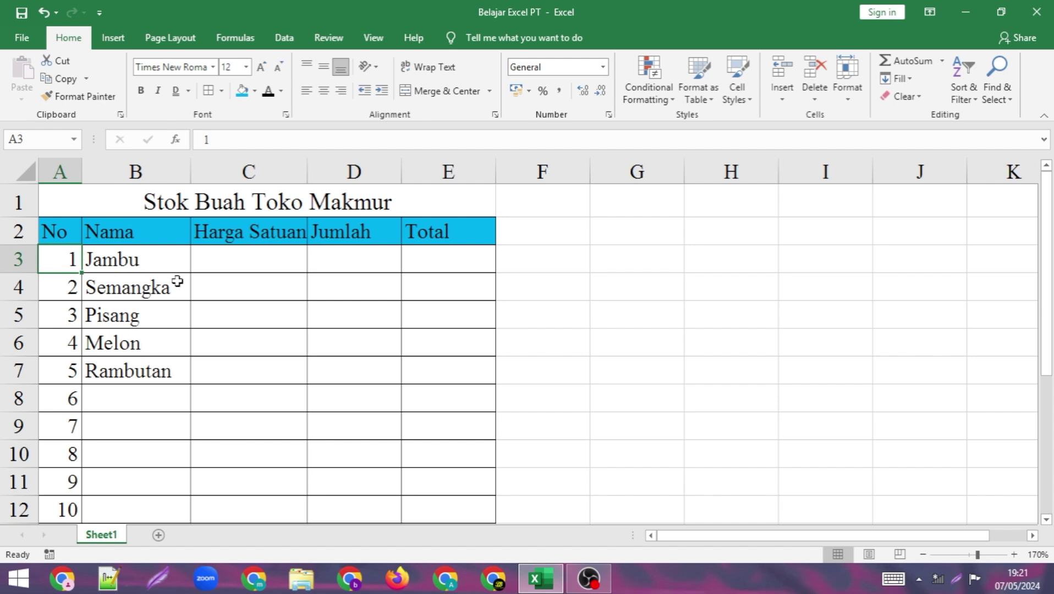
pyautogui.click(59, 168)
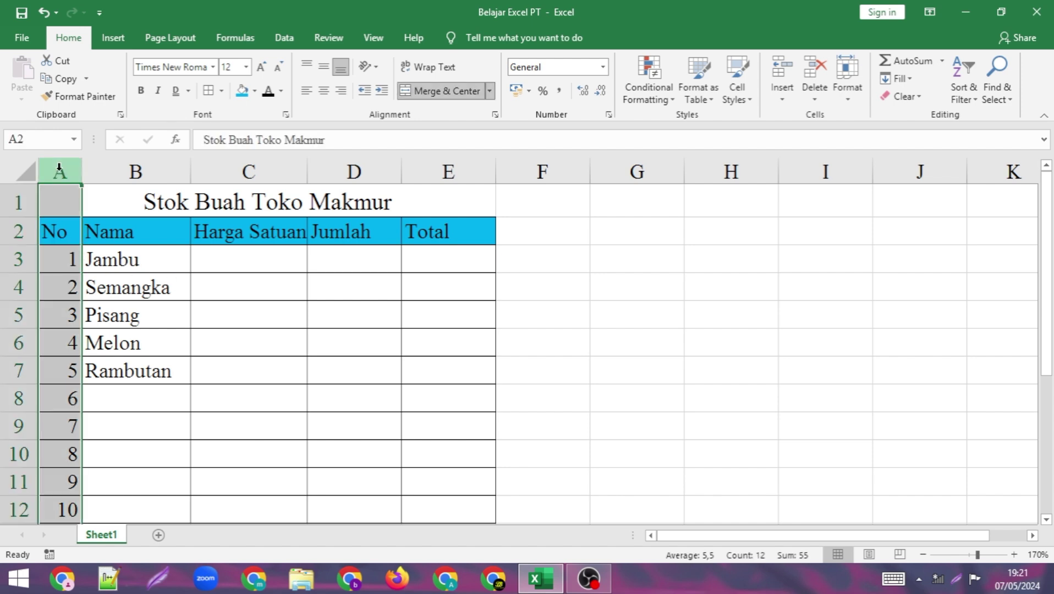
pyautogui.click(172, 276)
pyautogui.hotkey('ctrl', 'a')
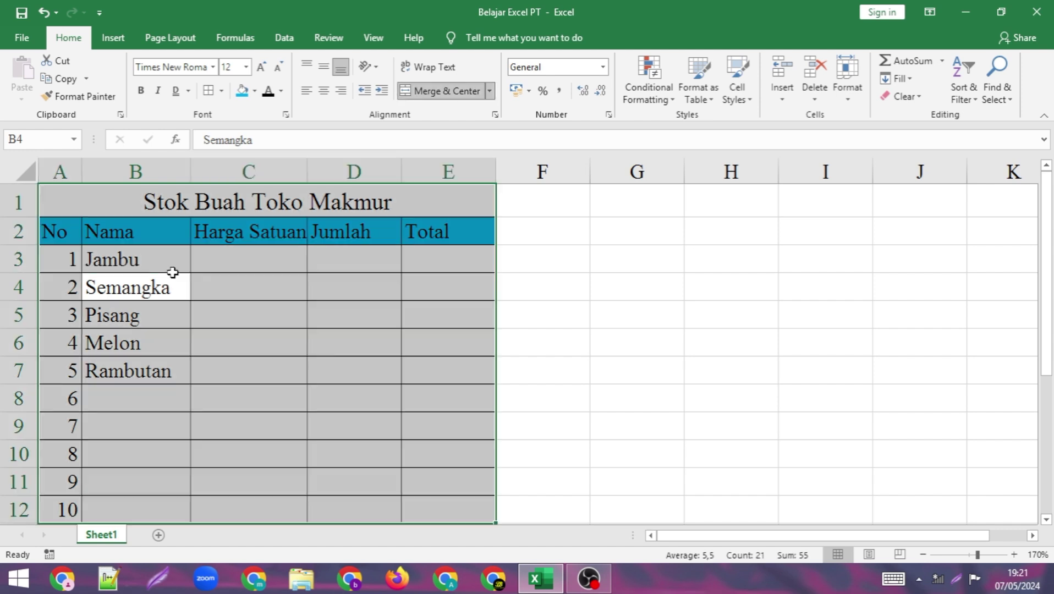
pyautogui.click(326, 306)
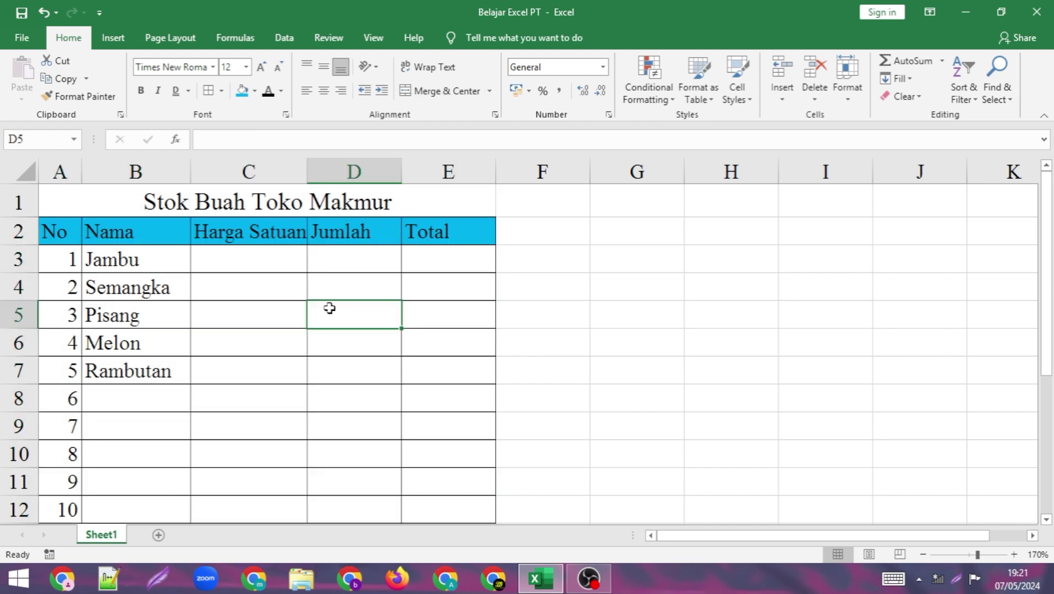
pyautogui.click(53, 169)
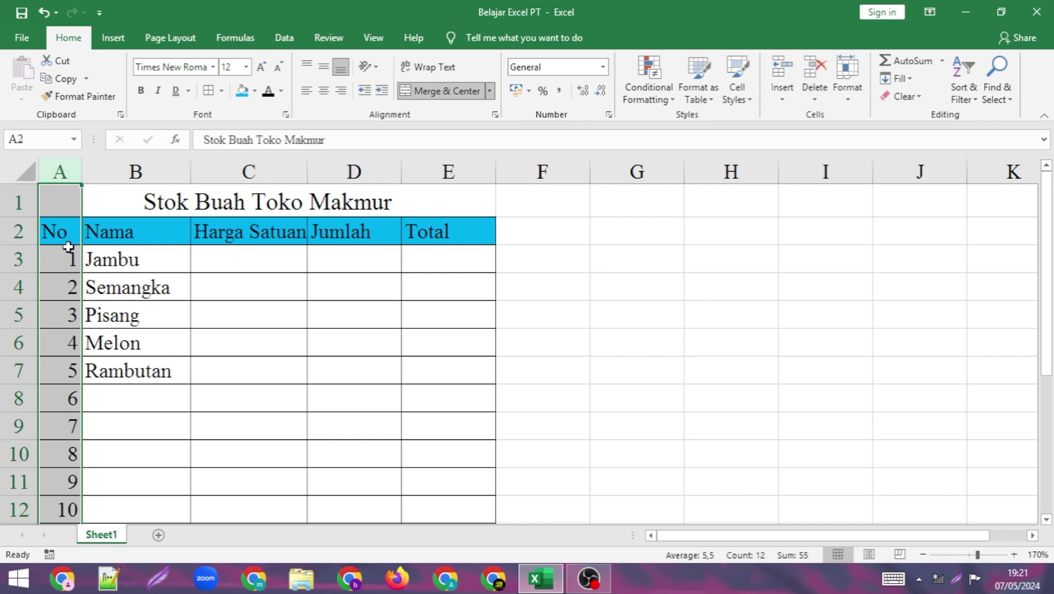
pyautogui.click(325, 94)
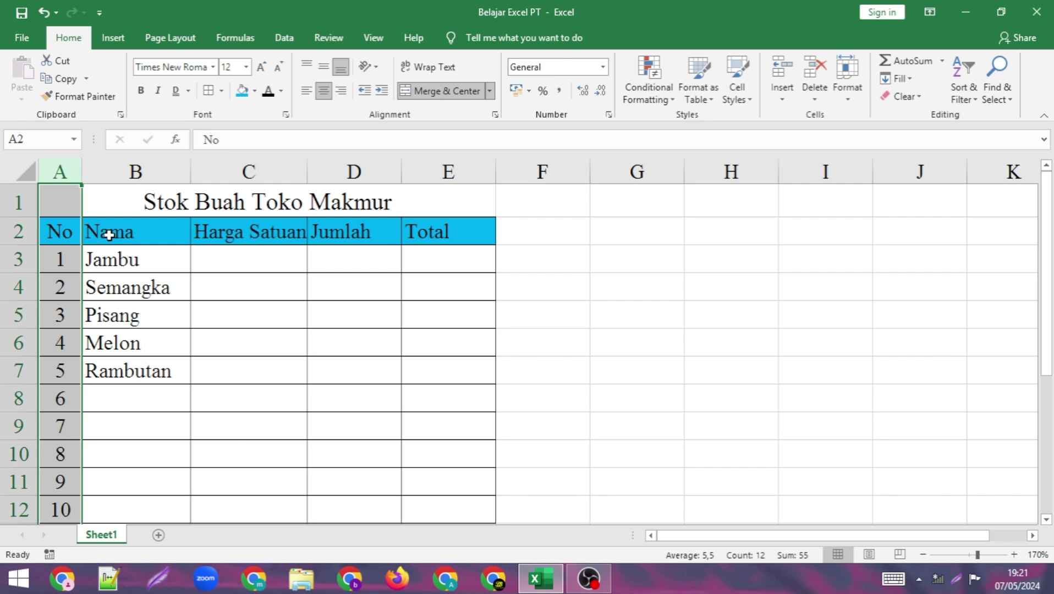
# AutoFit the Harga Satuan column to its heading and center the contents of all cells in the sheet horizontally
pyautogui.doubleClick(306, 171)
pyautogui.click(351, 300)
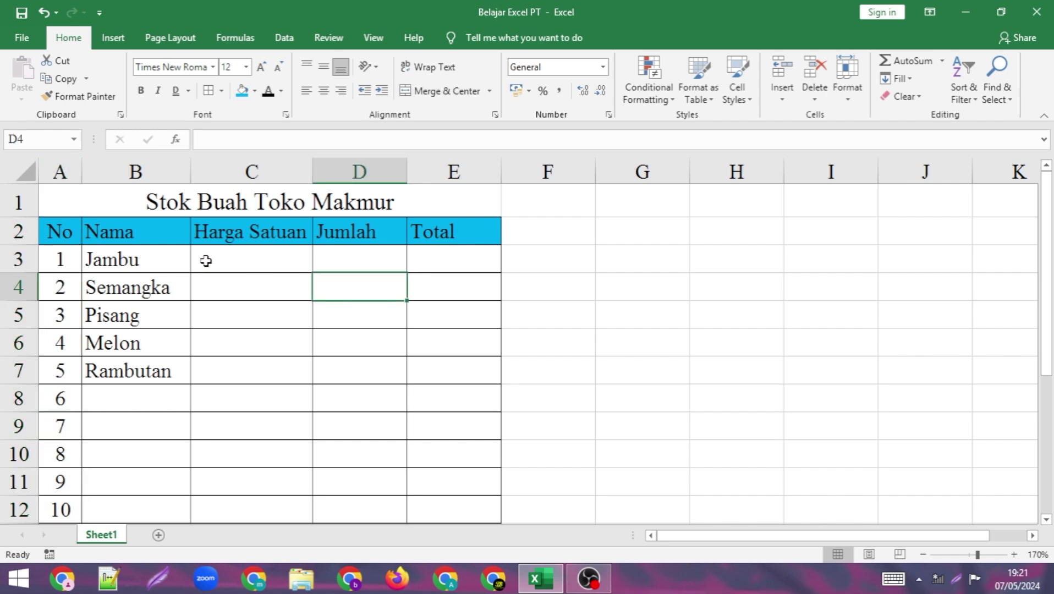
pyautogui.hotkey('ctrl', 'a')
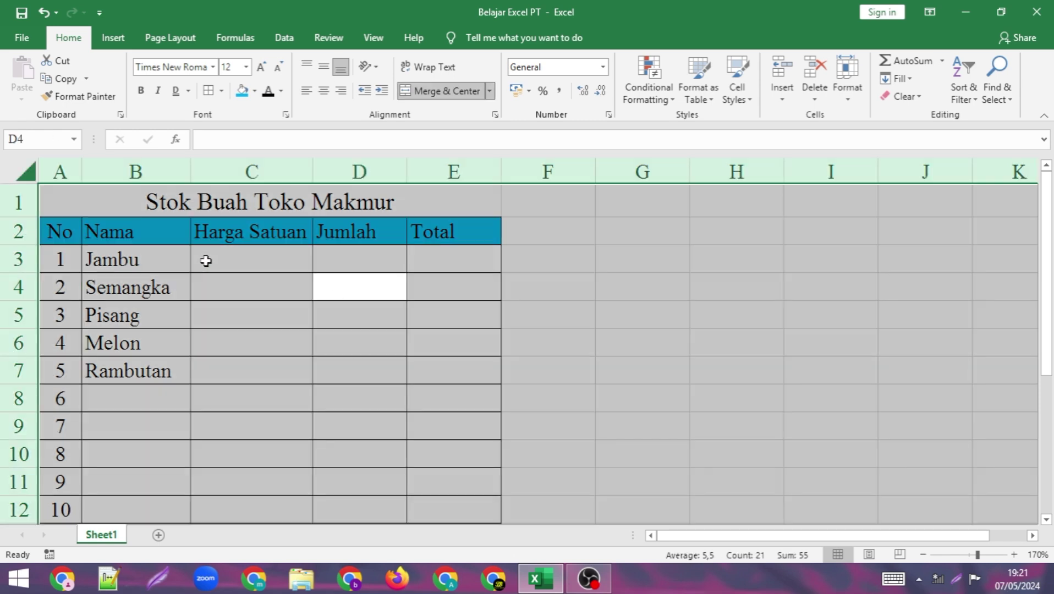
pyautogui.click(324, 90)
pyautogui.click(432, 341)
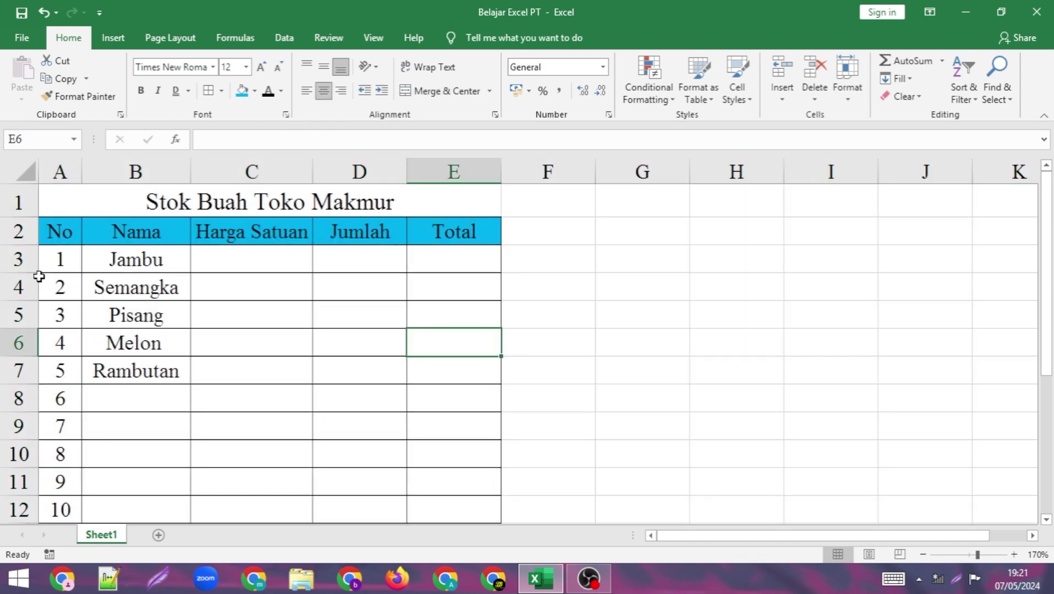
# Make row 3 several times taller and align the contents of A3:B3 vertically to the middle
pyautogui.moveTo(36, 273); pyautogui.dragTo(50, 366)
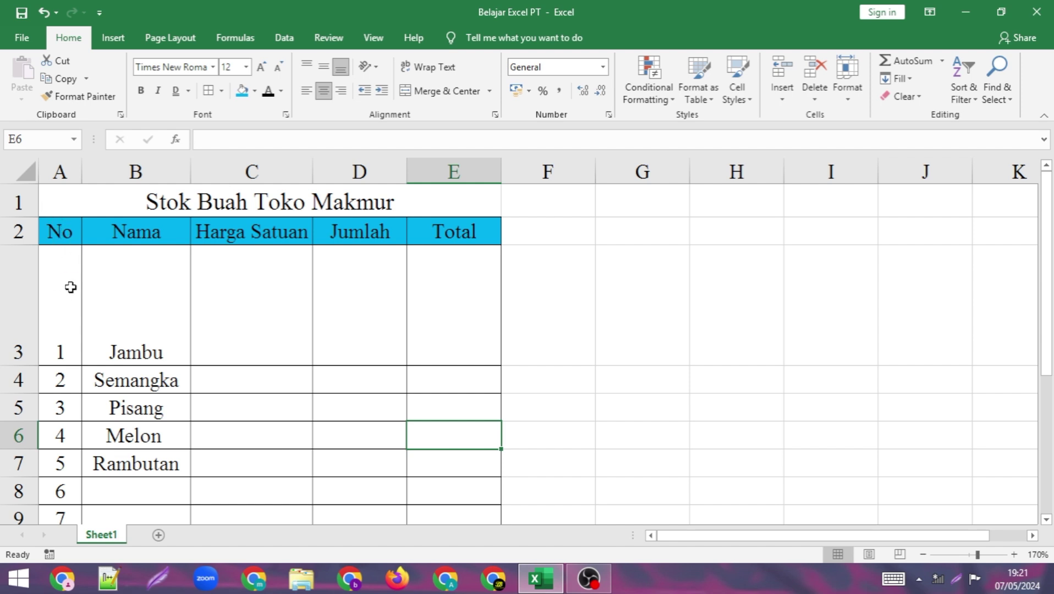
pyautogui.moveTo(71, 289); pyautogui.dragTo(117, 314)
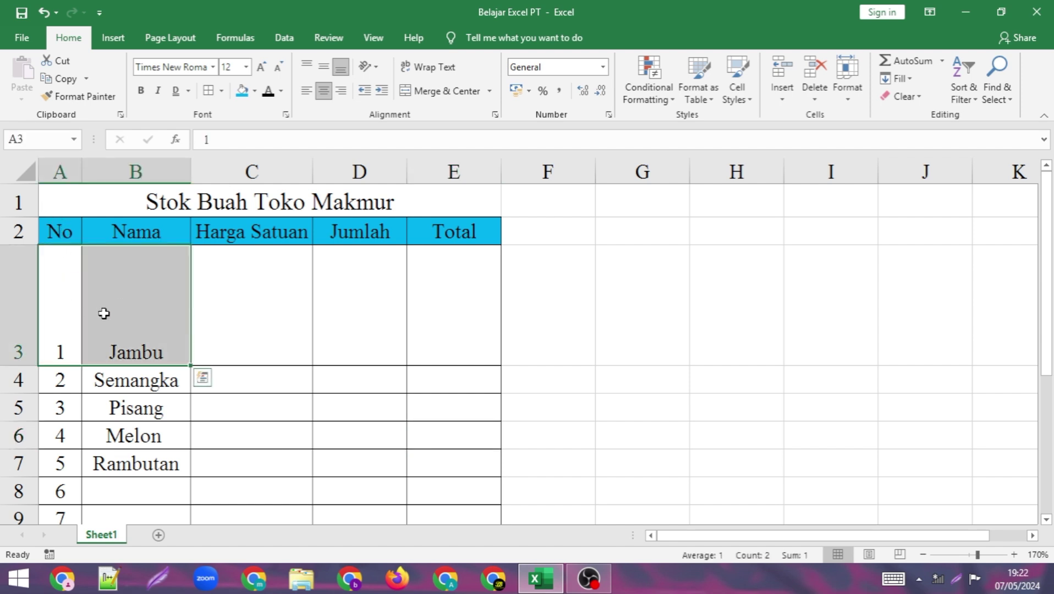
pyautogui.click(325, 67)
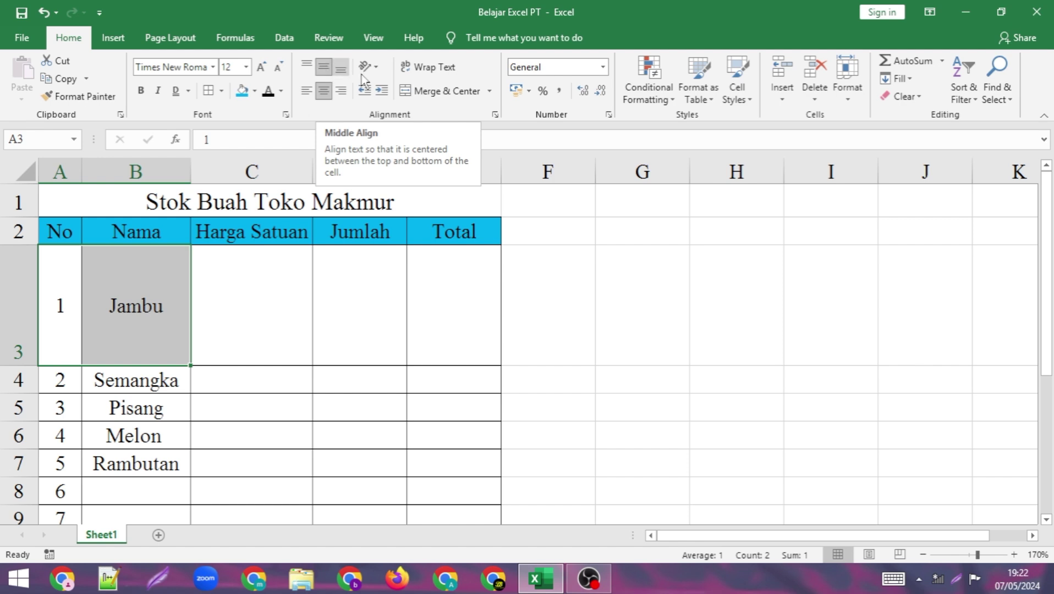
pyautogui.click(409, 299)
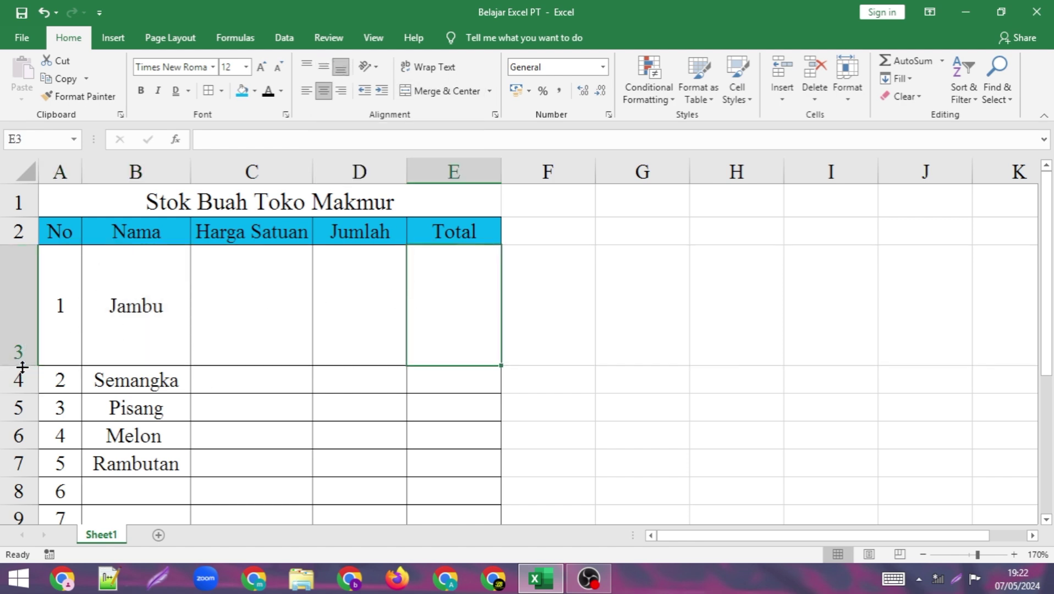
# AutoFit the height of row 3 to its contents
pyautogui.doubleClick(22, 366)
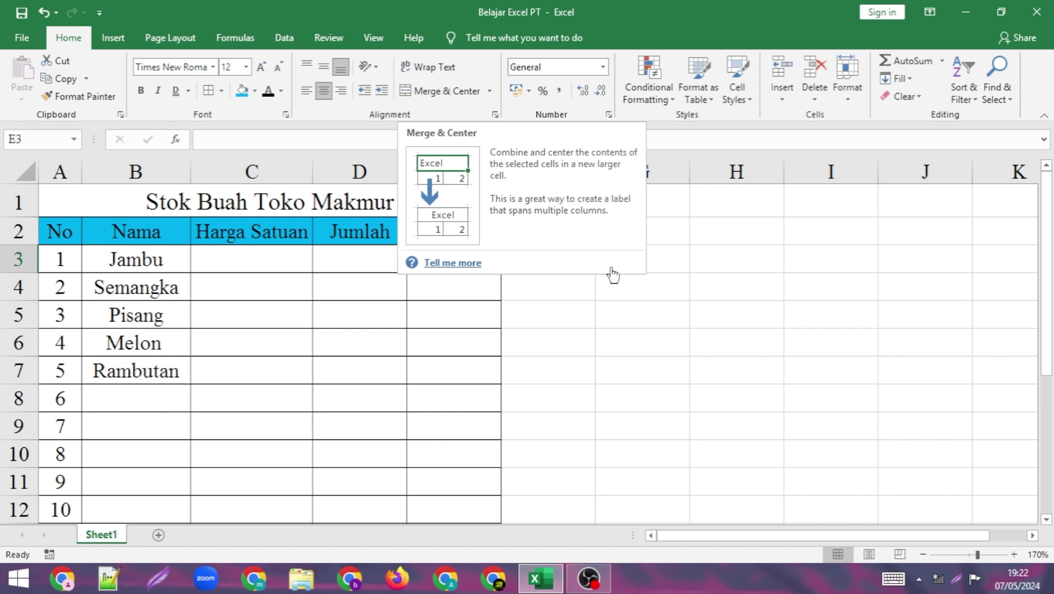
pyautogui.click(607, 323)
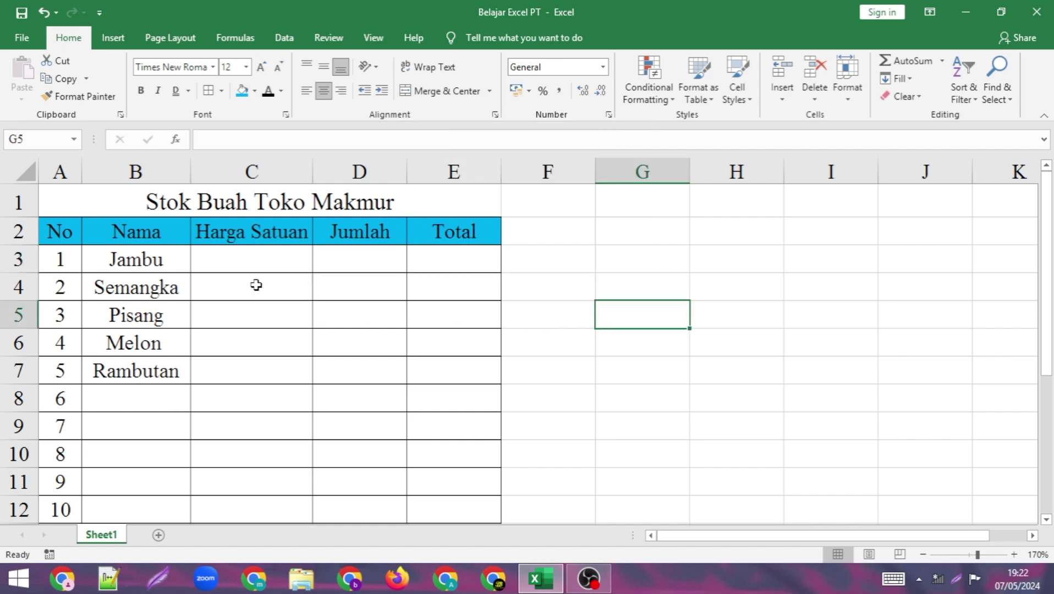
# Merge and center cells C4:D4 in the Semangka row and unmerge them again
pyautogui.moveTo(254, 285); pyautogui.dragTo(353, 293)
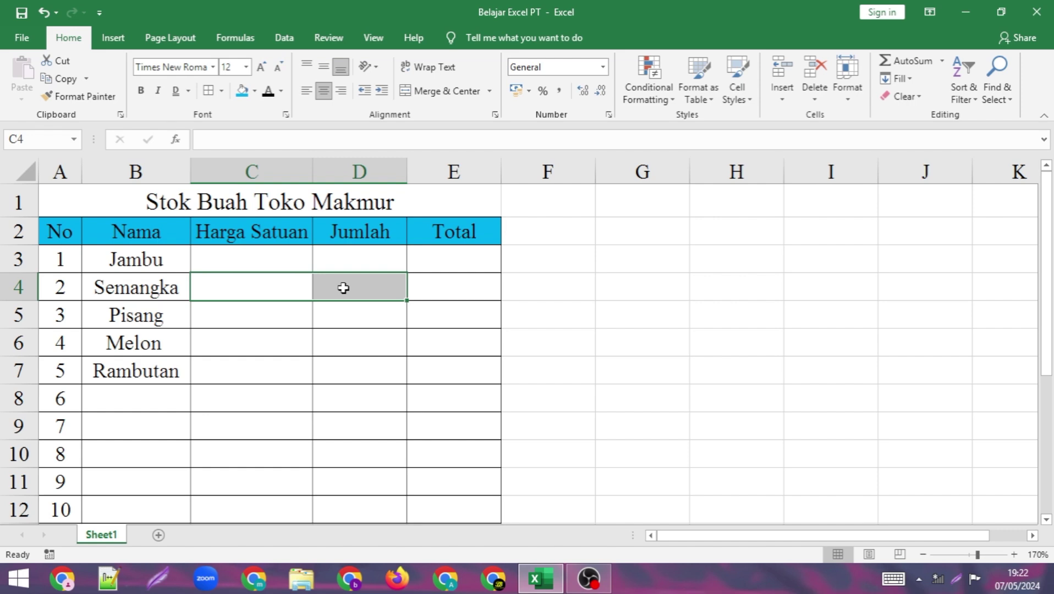
pyautogui.click(413, 93)
pyautogui.click(346, 328)
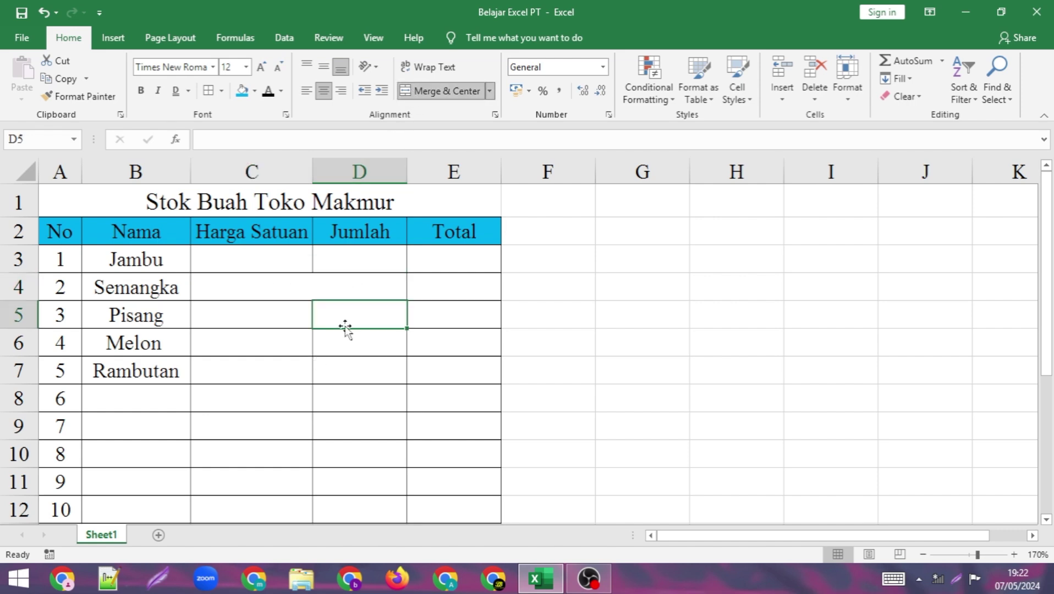
pyautogui.click(317, 294)
pyautogui.click(441, 90)
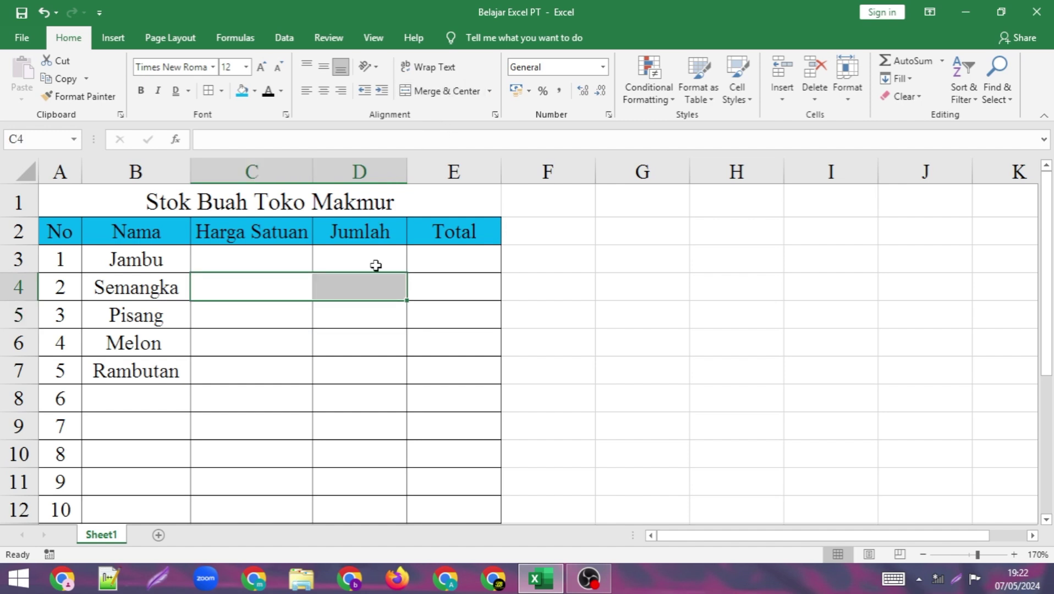
pyautogui.click(440, 318)
# Apply All Borders to cell C4 to restore the line between C4 and D4
pyautogui.click(279, 287)
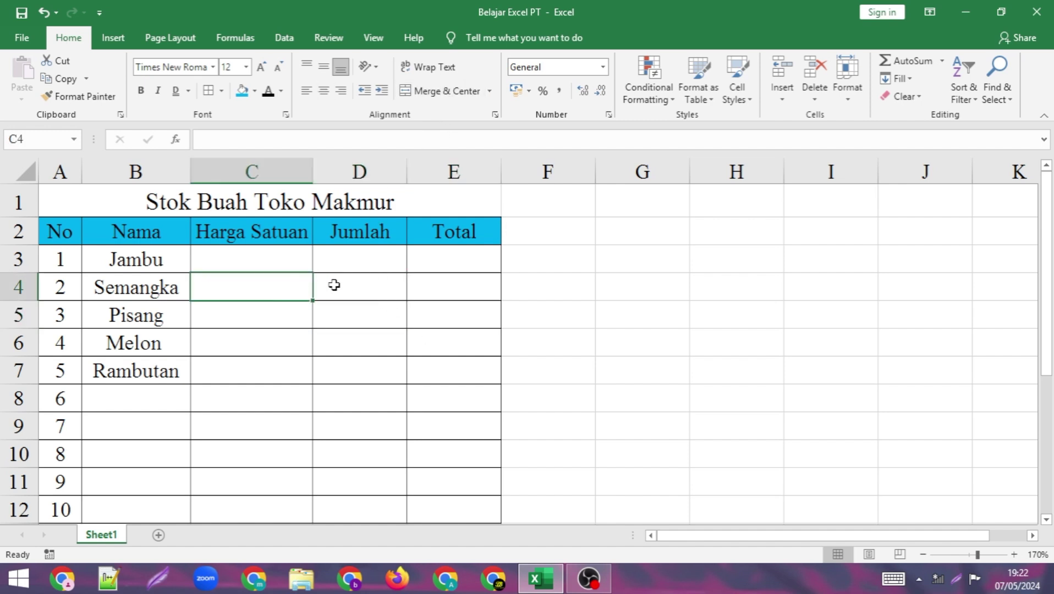
pyautogui.click(204, 89)
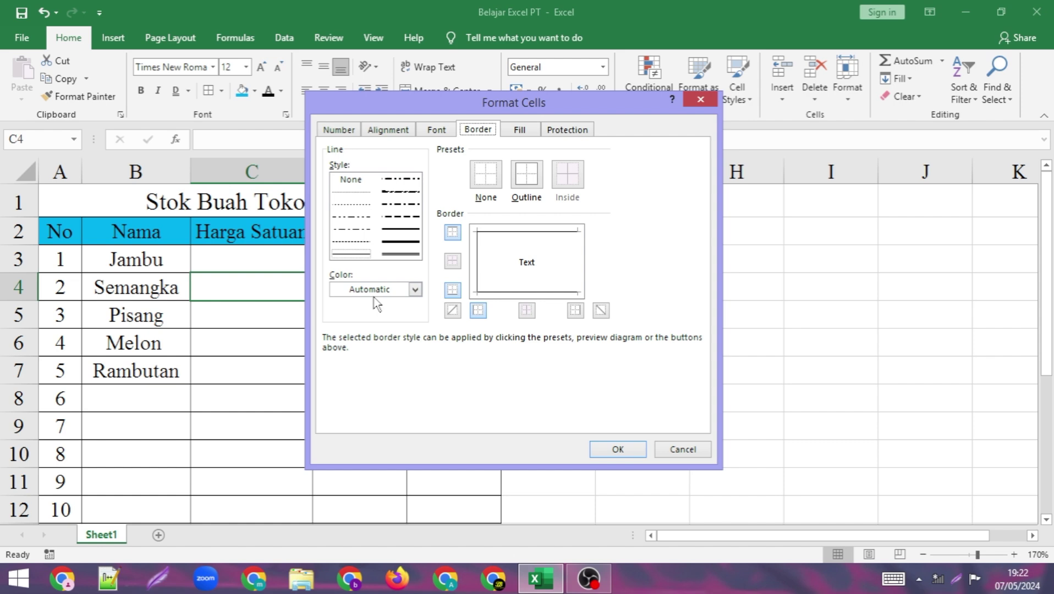
pyautogui.click(615, 445)
pyautogui.click(326, 362)
pyautogui.click(281, 277)
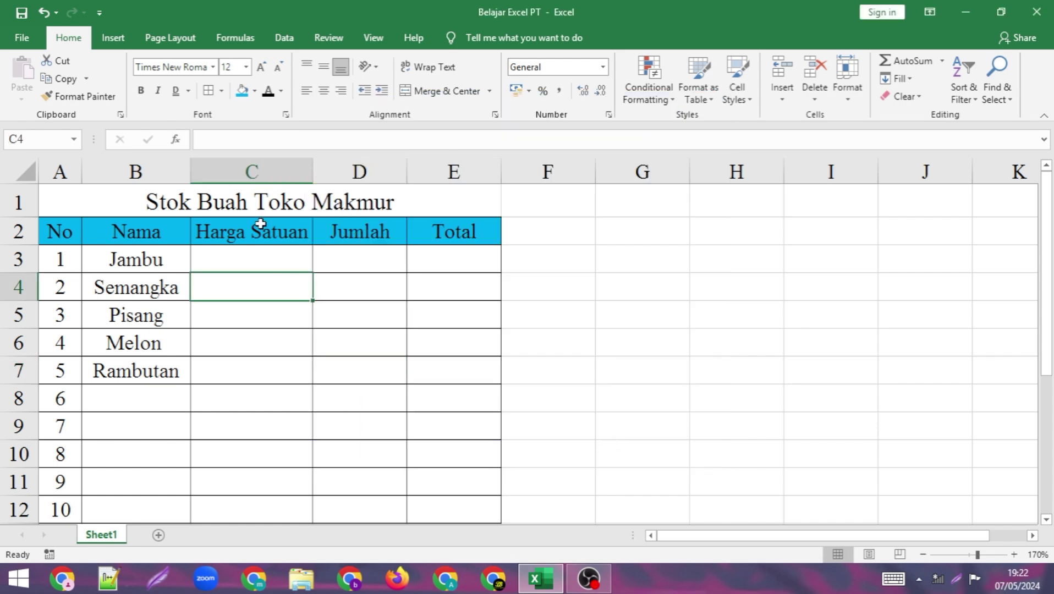
pyautogui.click(222, 91)
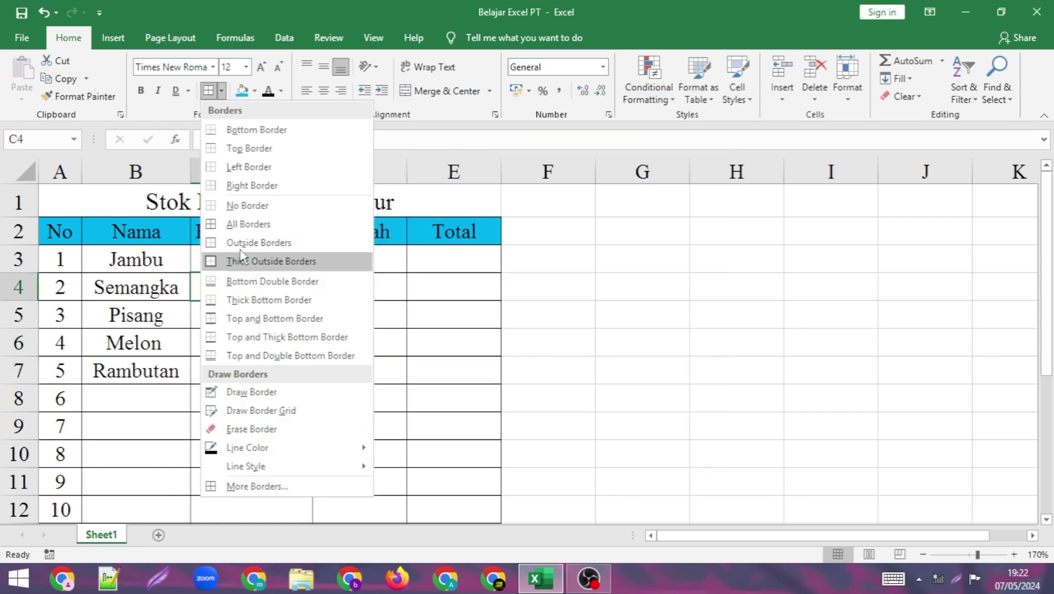
pyautogui.click(235, 226)
pyautogui.click(363, 307)
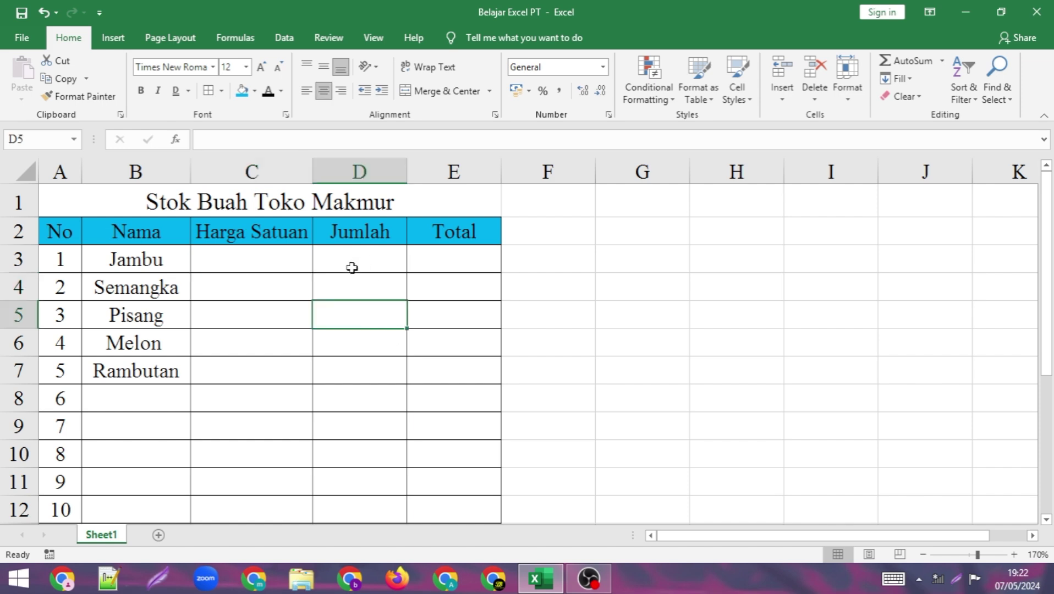
# Merge and center cells D4:D7 in the Jumlah column and unmerge them again
pyautogui.moveTo(360, 286); pyautogui.dragTo(364, 367)
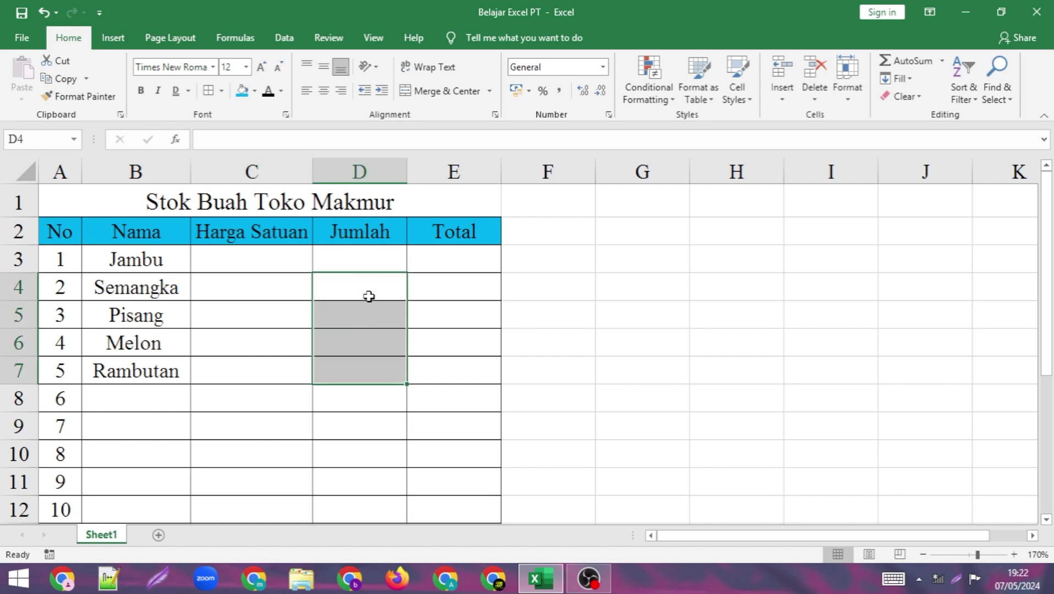
pyautogui.click(446, 102)
pyautogui.click(440, 291)
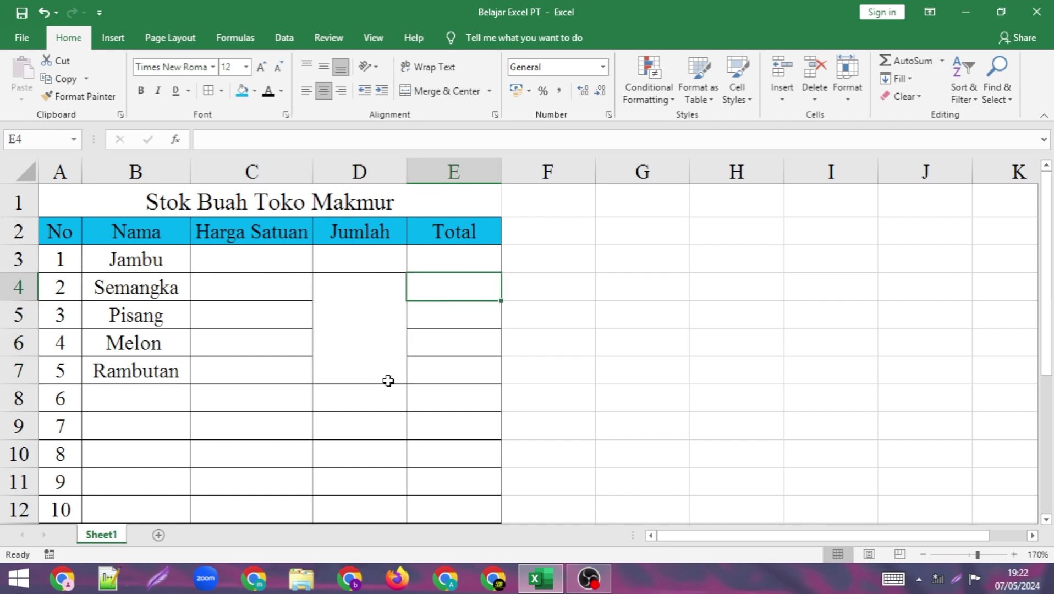
pyautogui.click(365, 331)
pyautogui.click(455, 89)
pyautogui.click(418, 284)
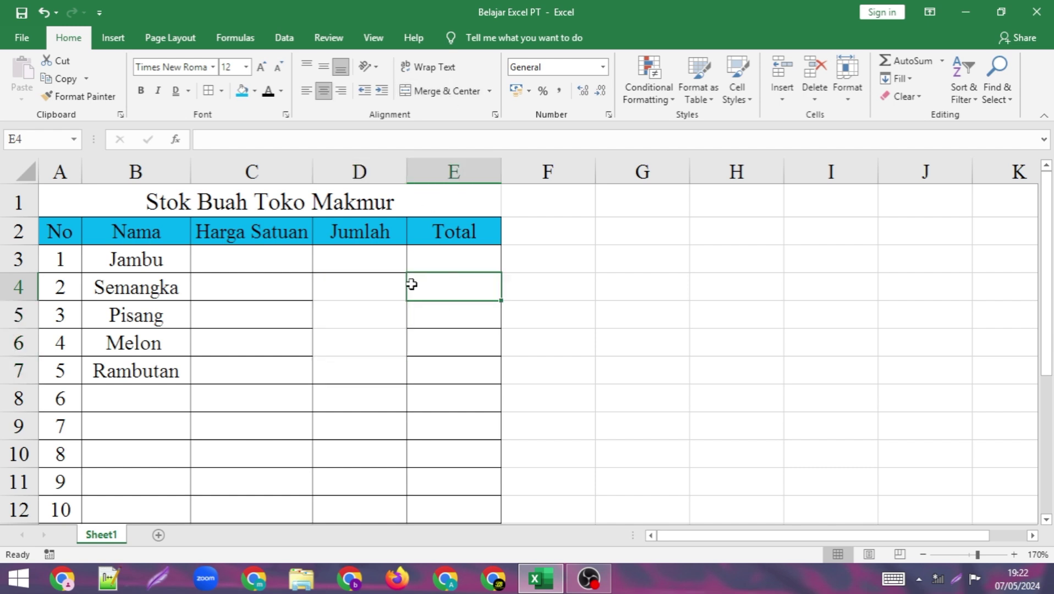
# Merge and center the block C3:E8, unmerge it, and restore its inner cell borders
pyautogui.moveTo(259, 270); pyautogui.dragTo(462, 402)
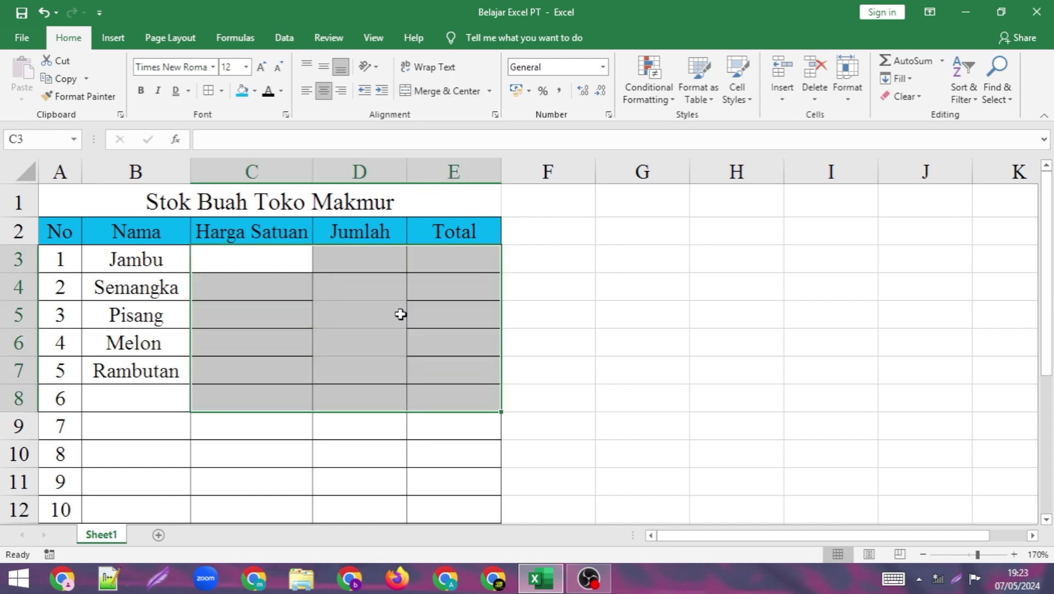
pyautogui.click(425, 90)
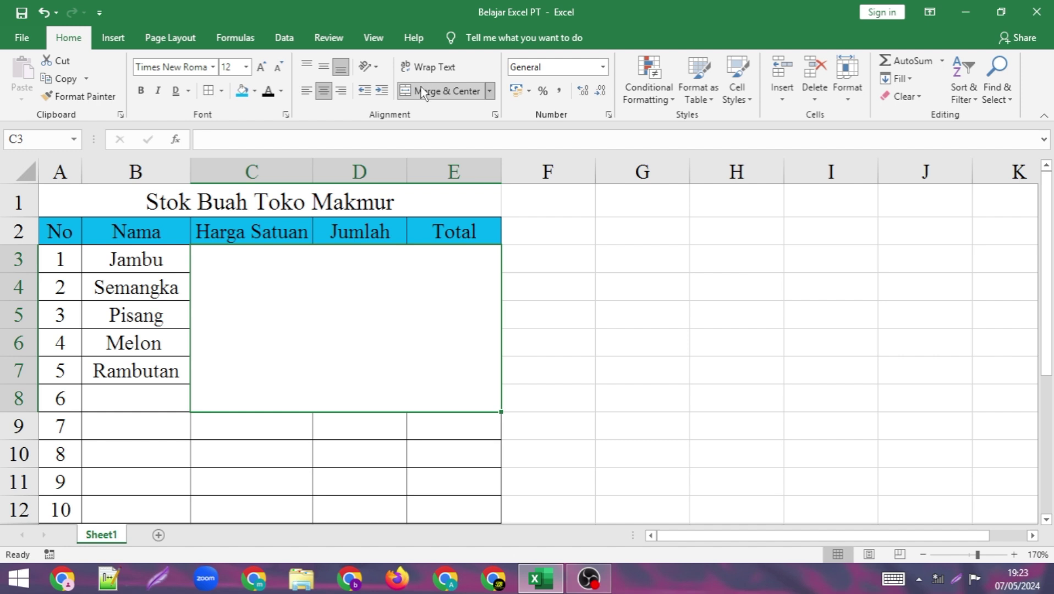
pyautogui.click(432, 92)
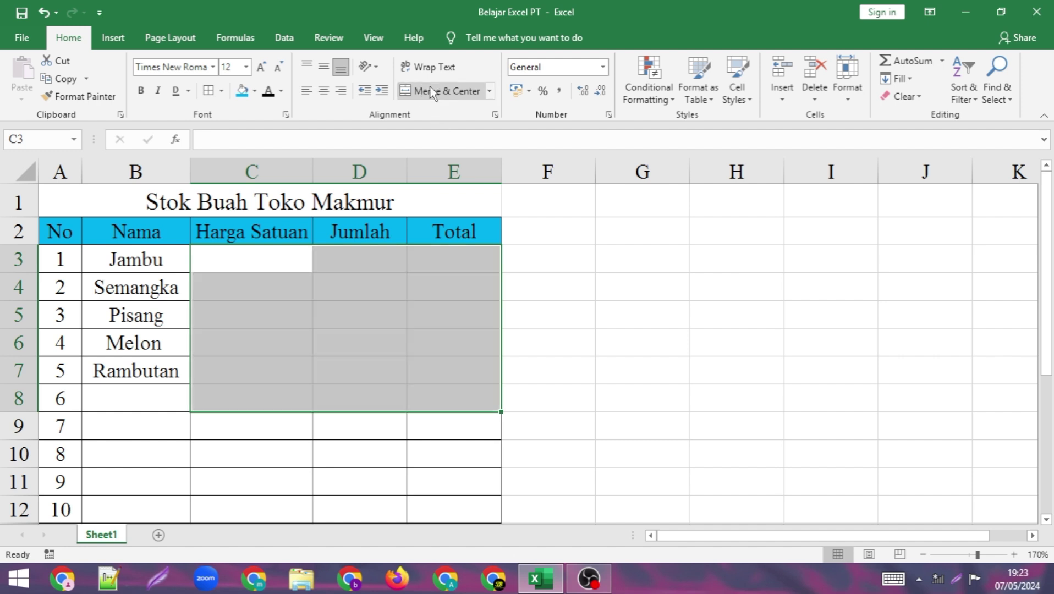
pyautogui.click(547, 292)
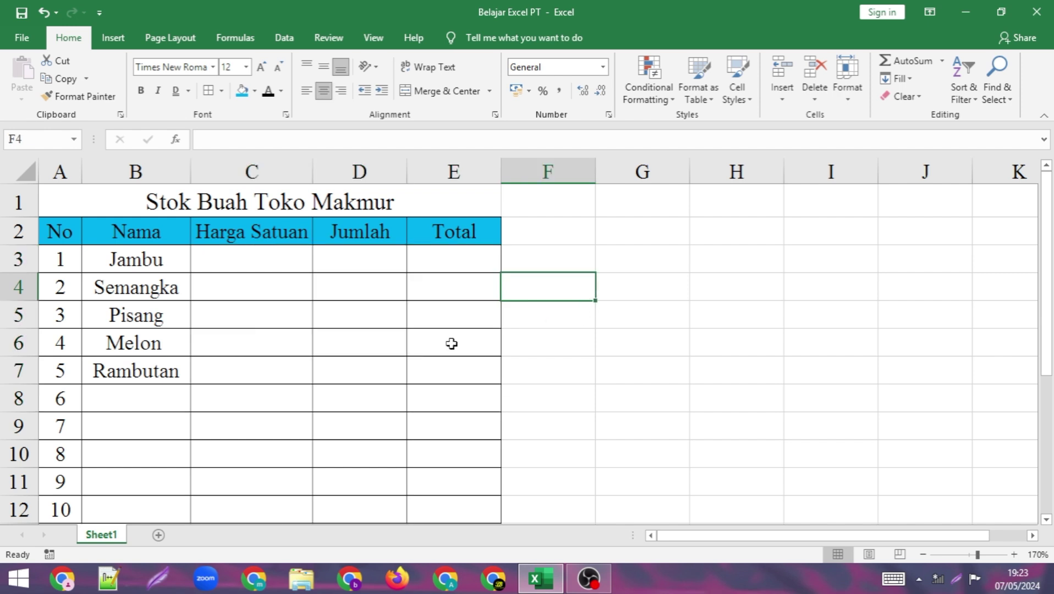
pyautogui.click(575, 264)
pyautogui.click(634, 237)
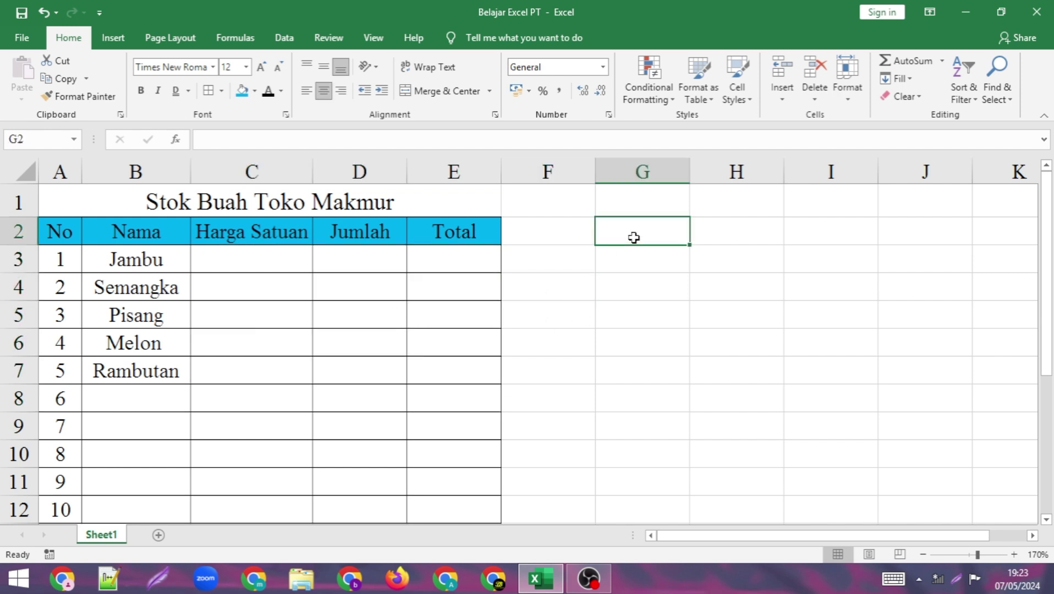
# Enter the labels Copy, Cut and Paste in cells G2, G3 and G4
pyautogui.write('Copy')
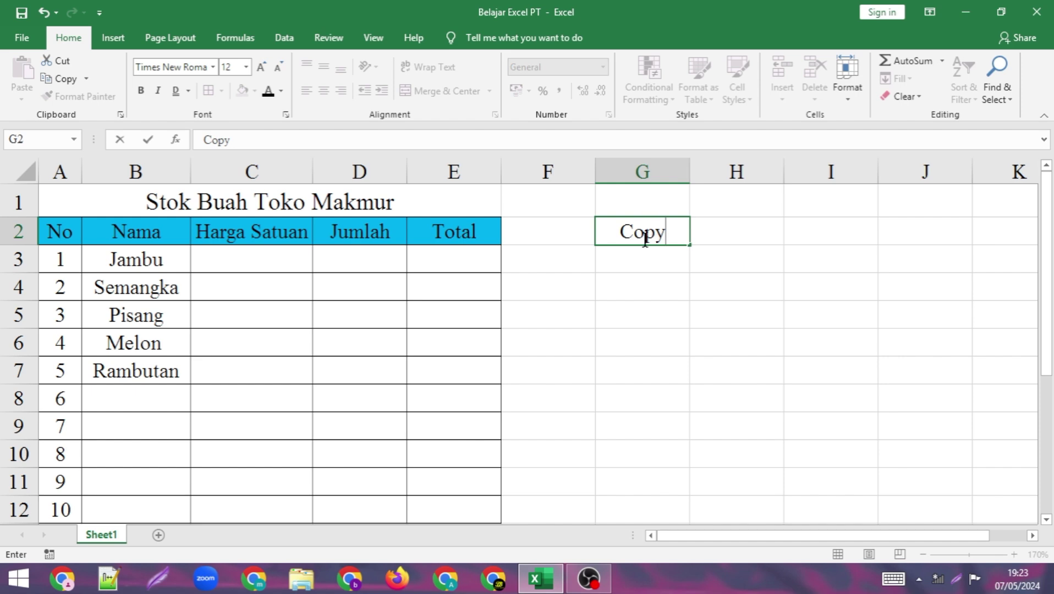
pyautogui.click(658, 254)
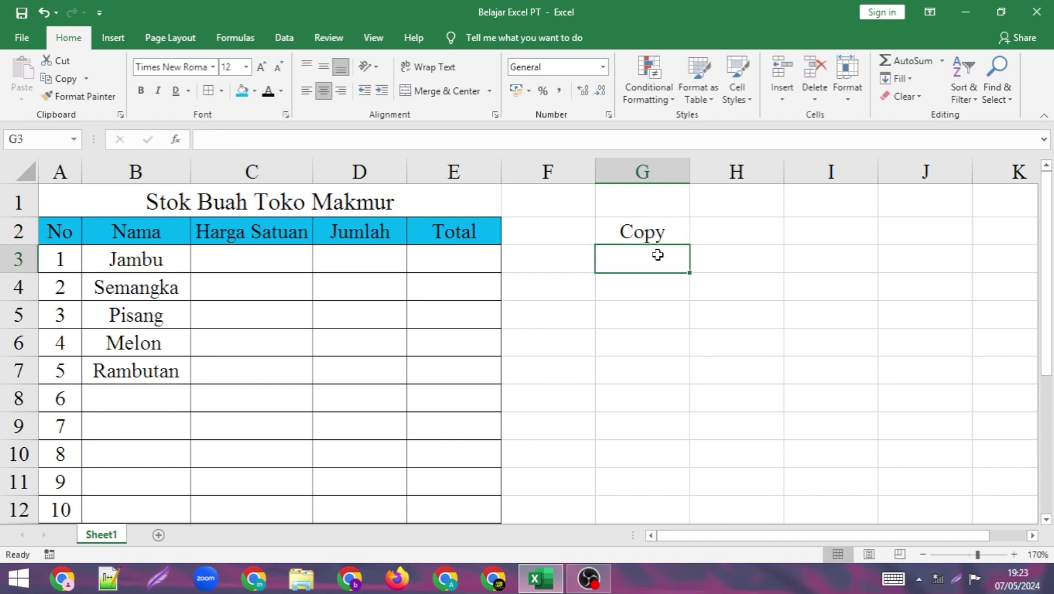
pyautogui.write('Cut')
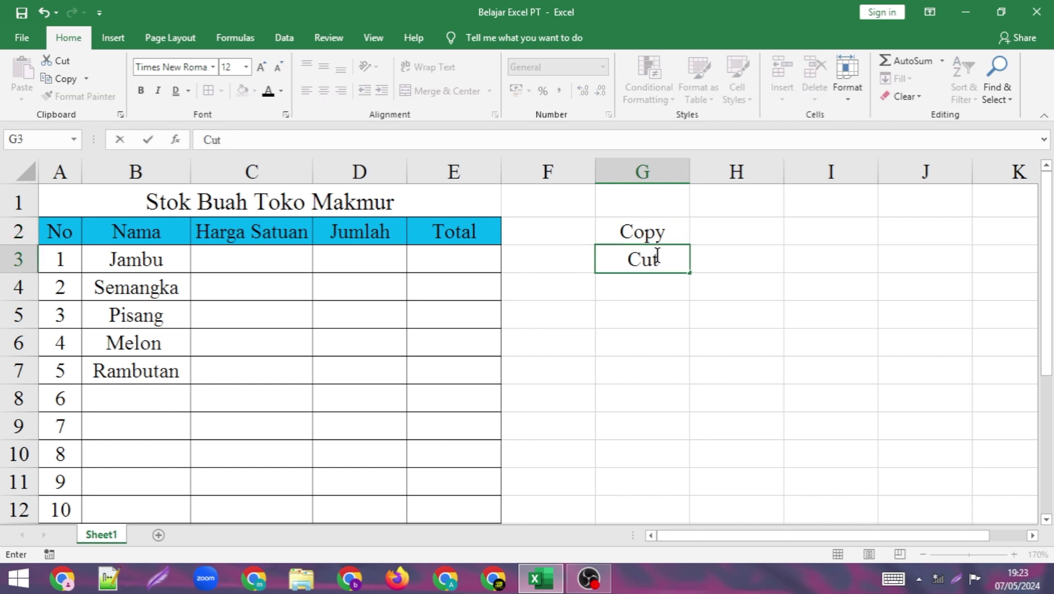
pyautogui.press('Return')
pyautogui.write('Paste')
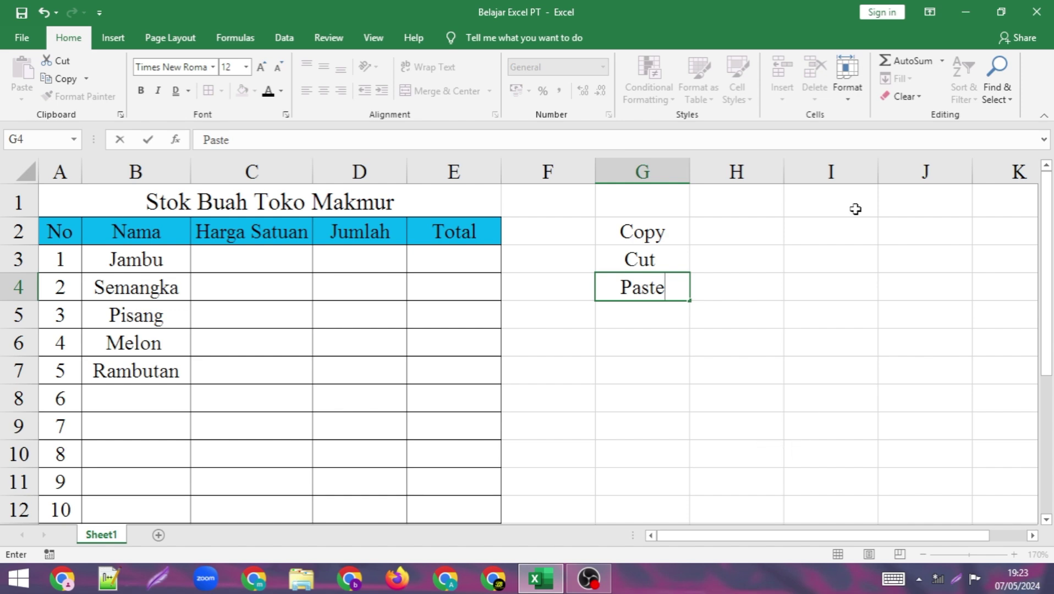
pyautogui.click(770, 349)
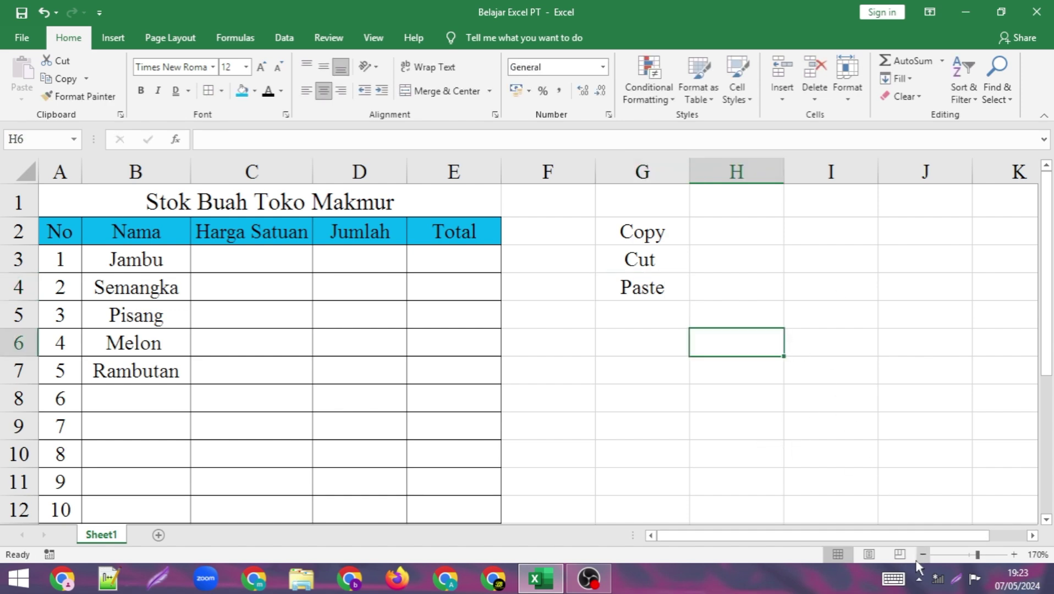
# Copy the Jambu cell B3, paste it with its formatting into I3, and undo the paste
pyautogui.click(922, 555)
pyautogui.click(922, 555)
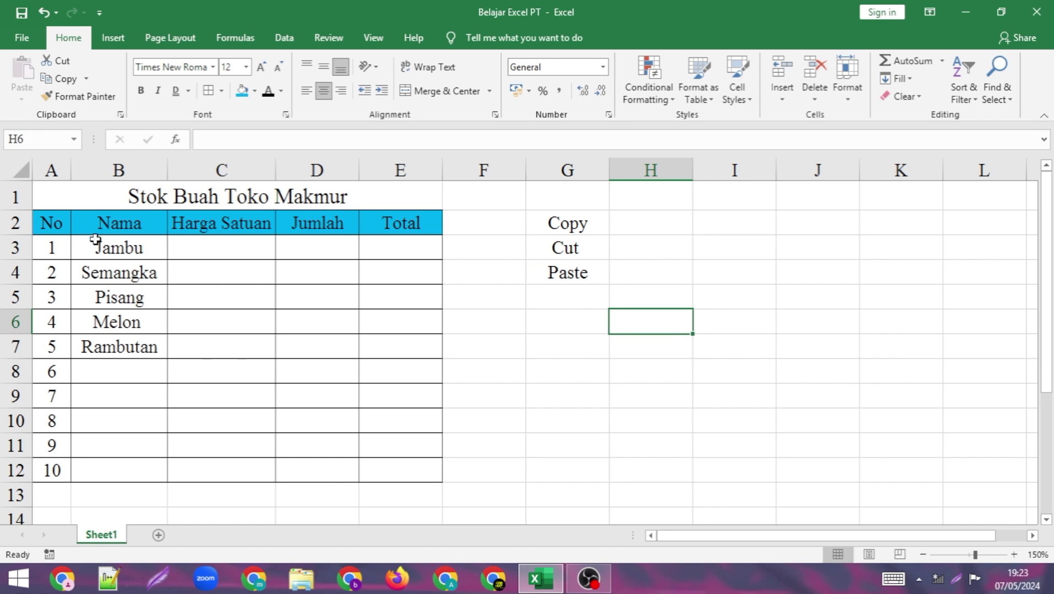
pyautogui.click(112, 249)
pyautogui.rightClick(112, 248)
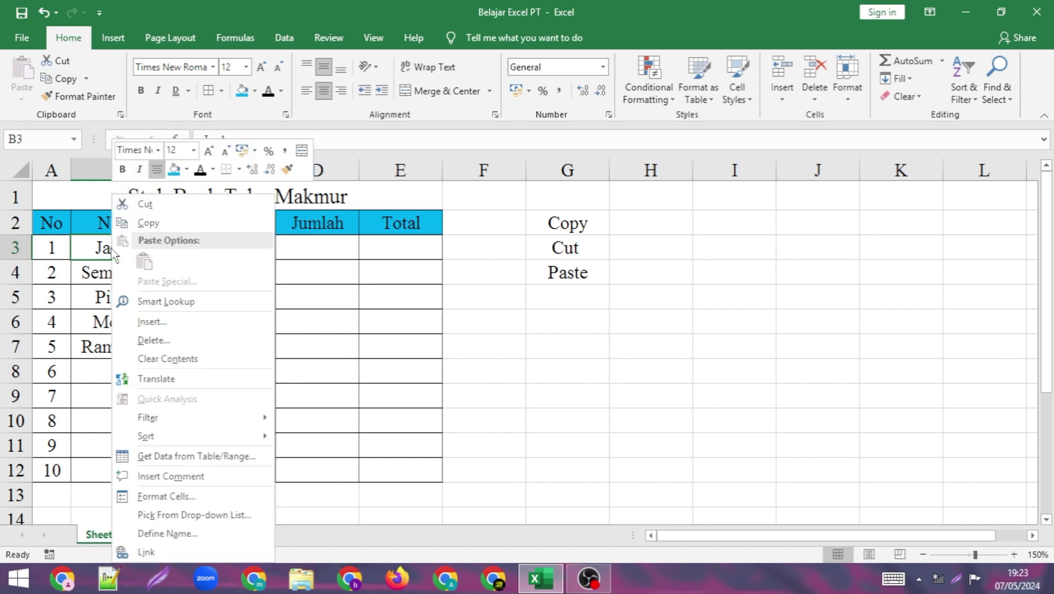
pyautogui.click(132, 226)
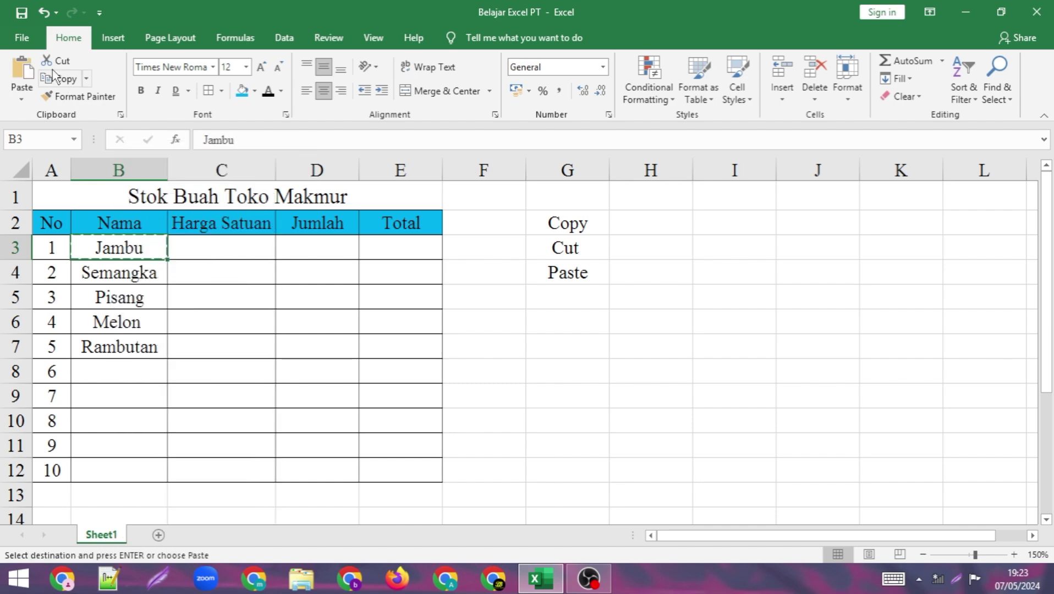
pyautogui.click(744, 250)
pyautogui.rightClick(745, 252)
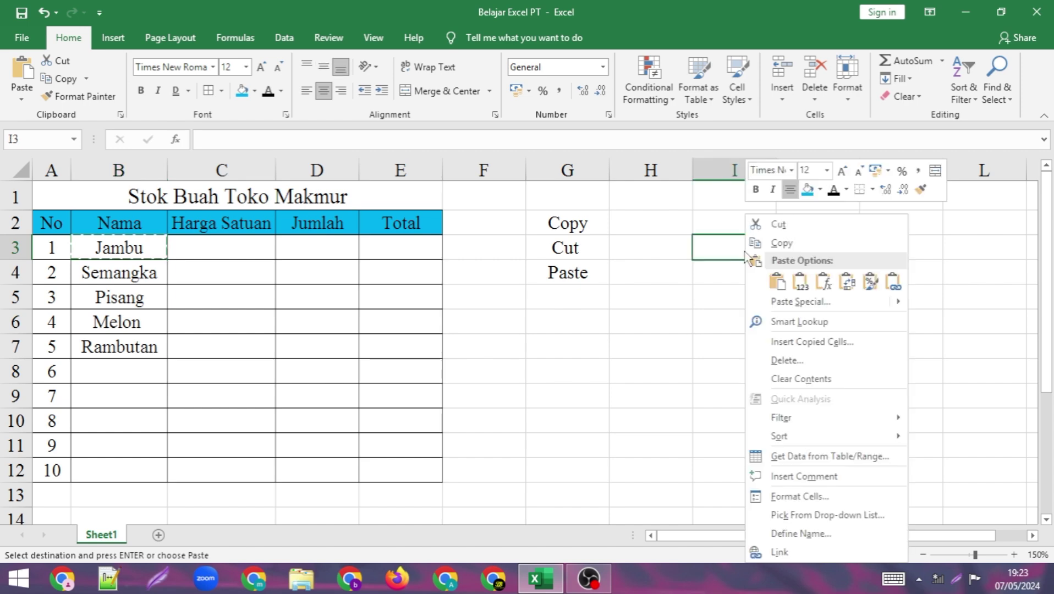
pyautogui.click(777, 281)
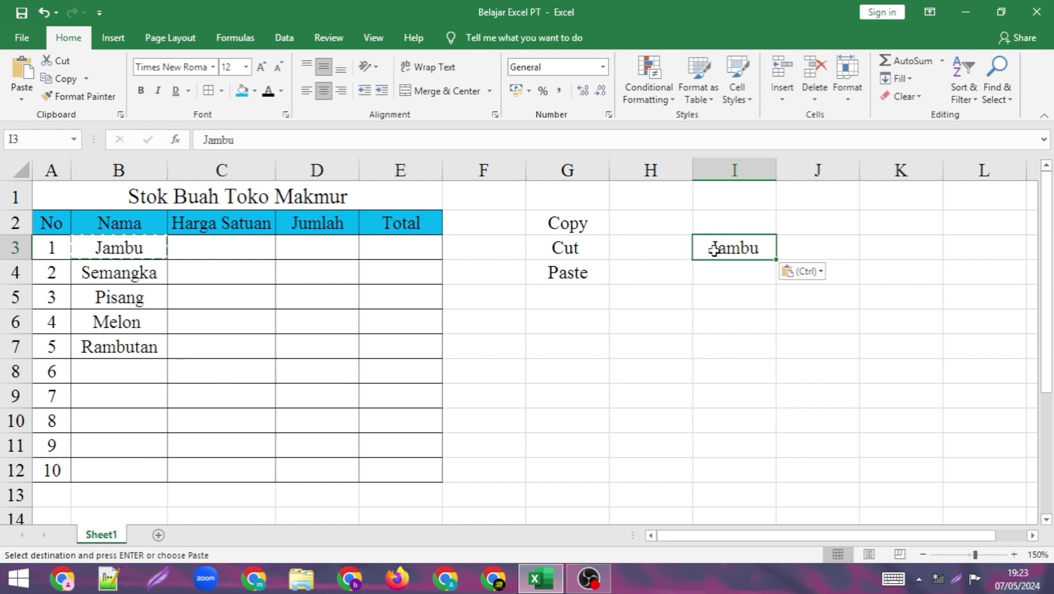
pyautogui.click(727, 293)
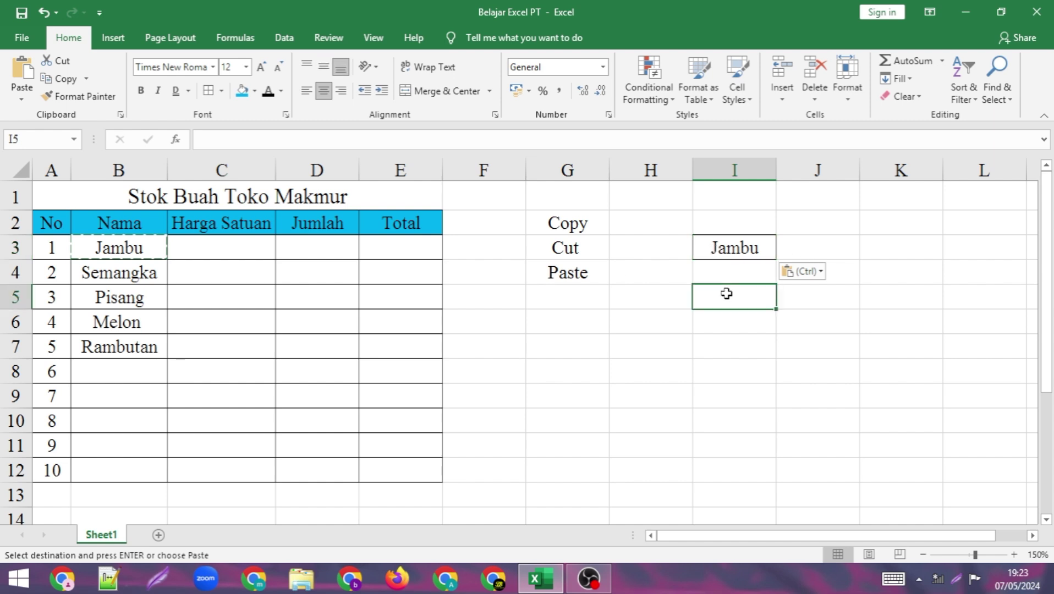
pyautogui.click(743, 243)
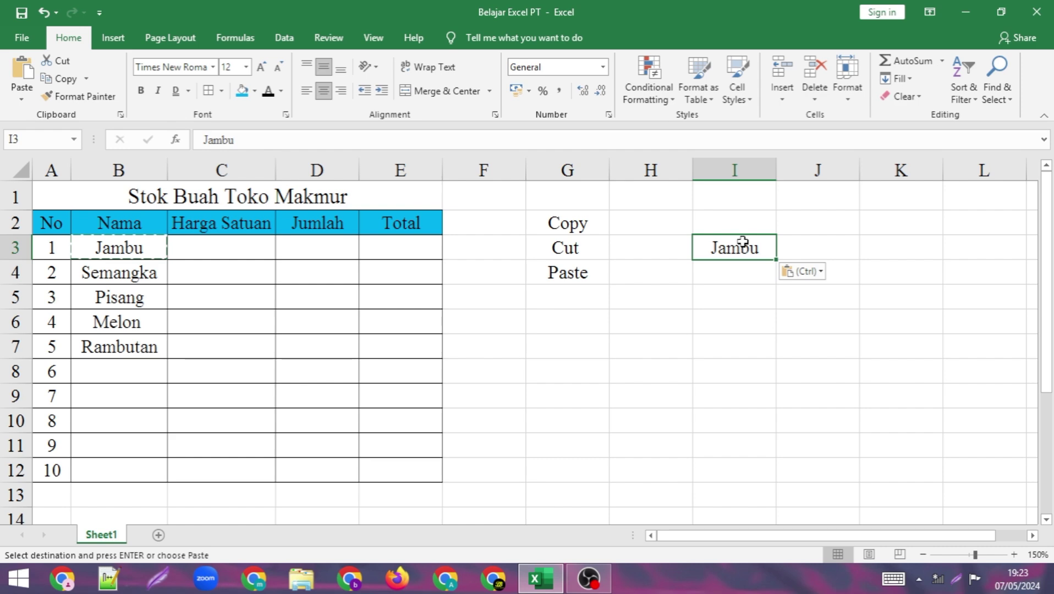
pyautogui.hotkey('ctrl', 'z')
pyautogui.click(734, 297)
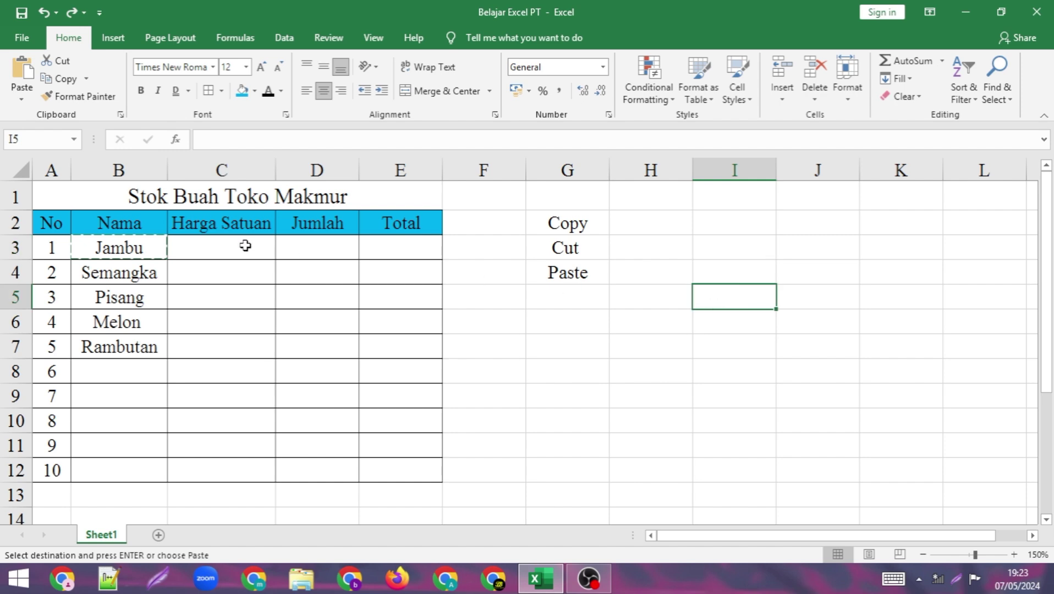
# Copy the table range A2:E12, paste it starting at I2, and undo the paste
pyautogui.moveTo(52, 222); pyautogui.dragTo(384, 470)
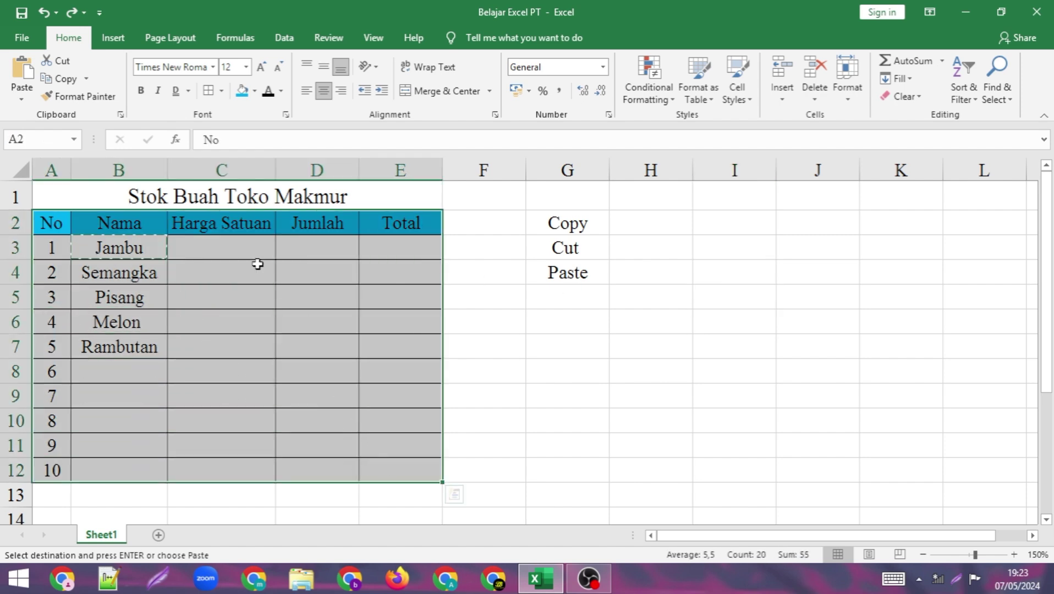
pyautogui.click(61, 78)
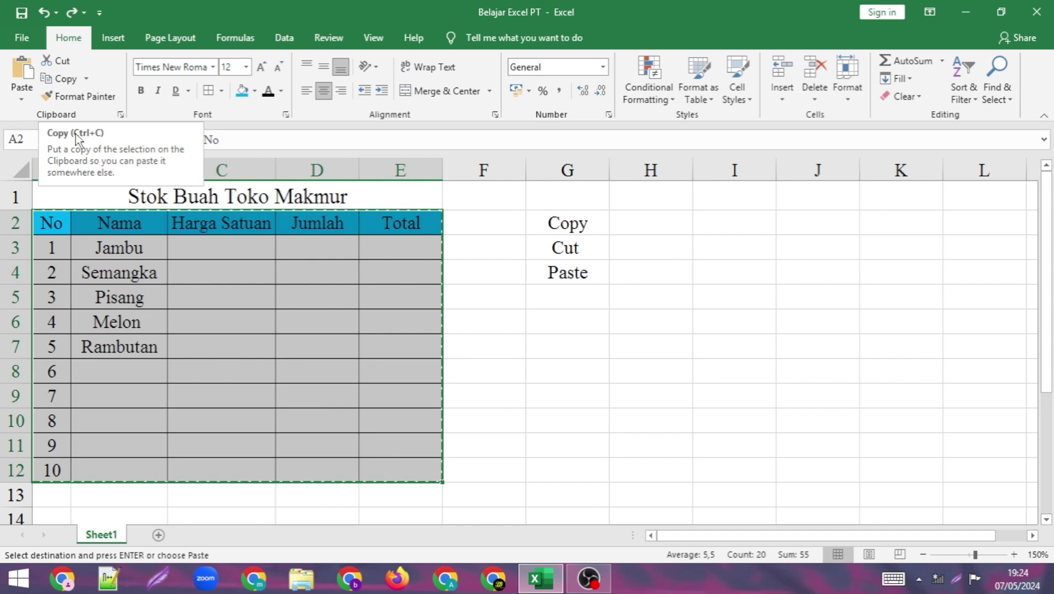
pyautogui.click(724, 252)
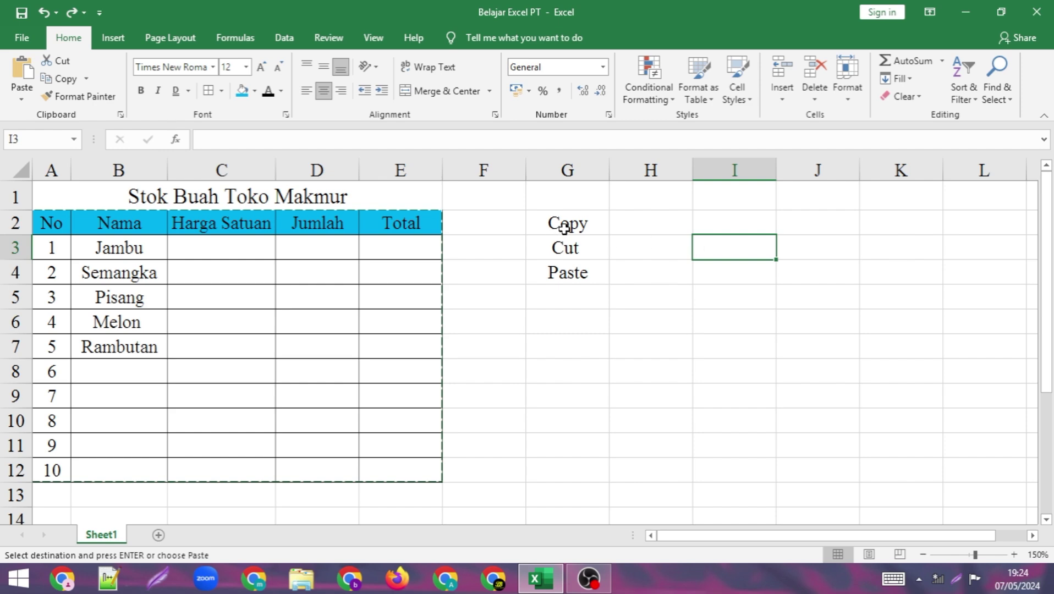
pyautogui.click(721, 222)
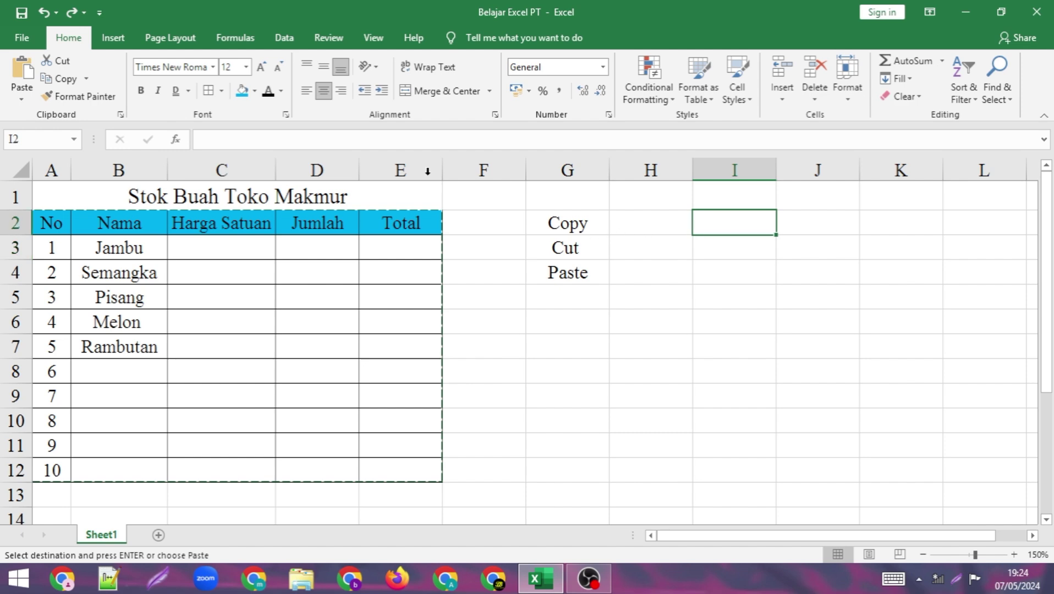
pyautogui.click(18, 69)
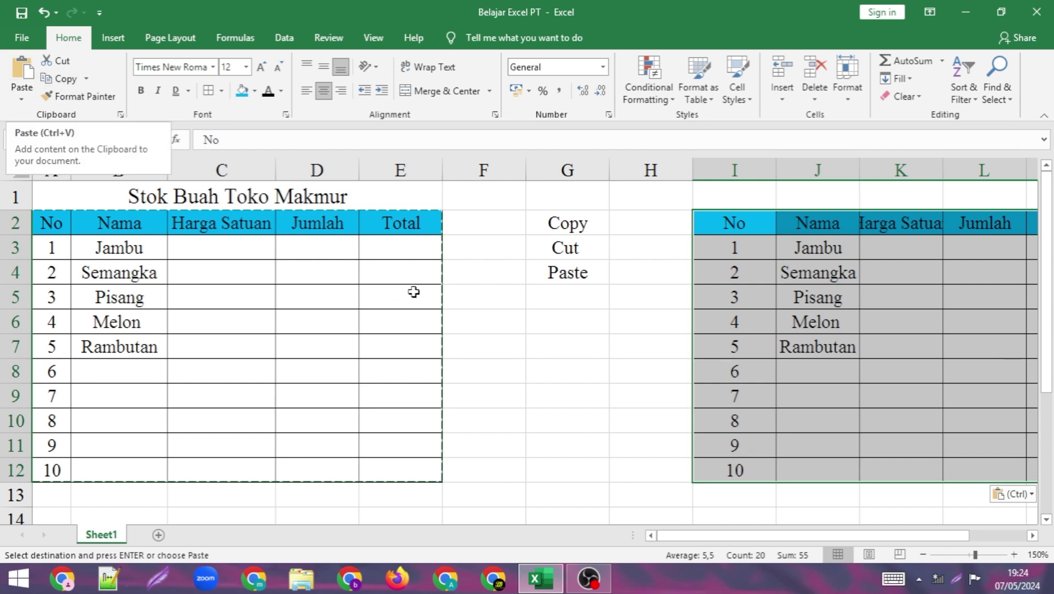
pyautogui.moveTo(682, 536); pyautogui.dragTo(737, 536)
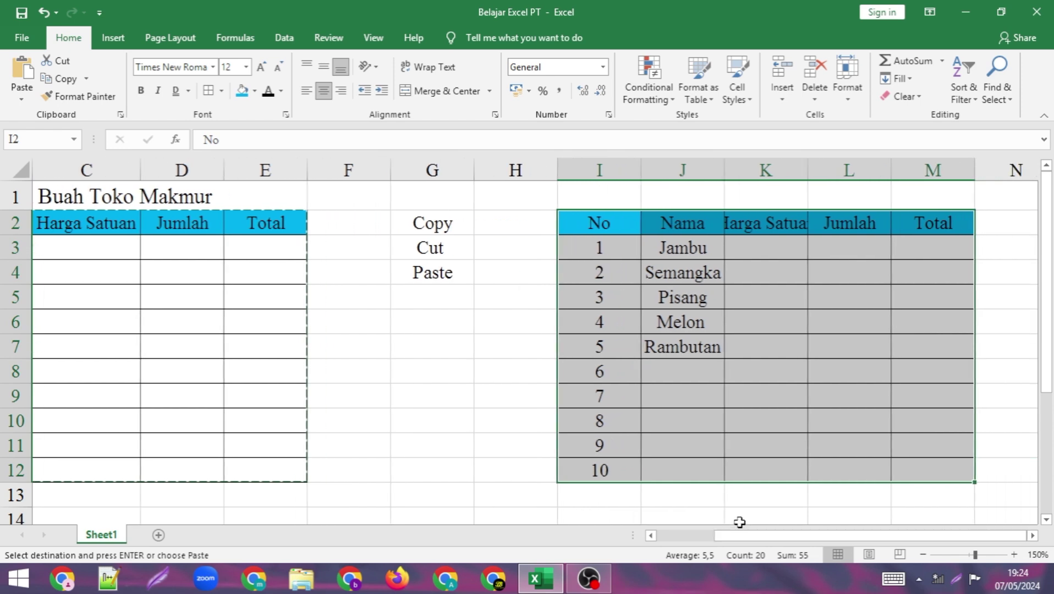
pyautogui.click(743, 393)
pyautogui.hotkey('ctrl', 'z')
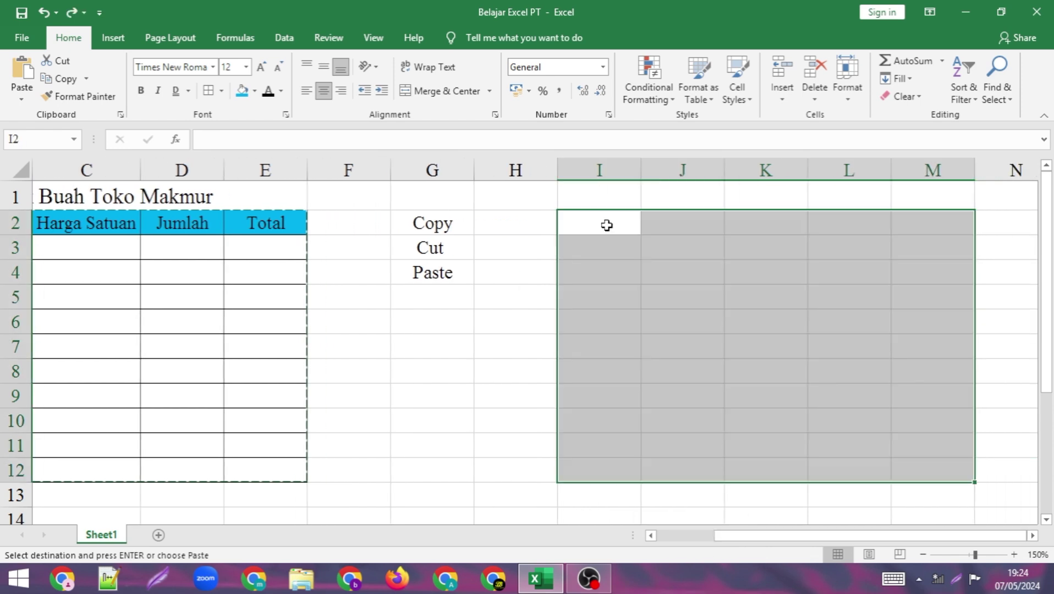
pyautogui.click(507, 249)
pyautogui.moveTo(737, 535); pyautogui.dragTo(660, 538)
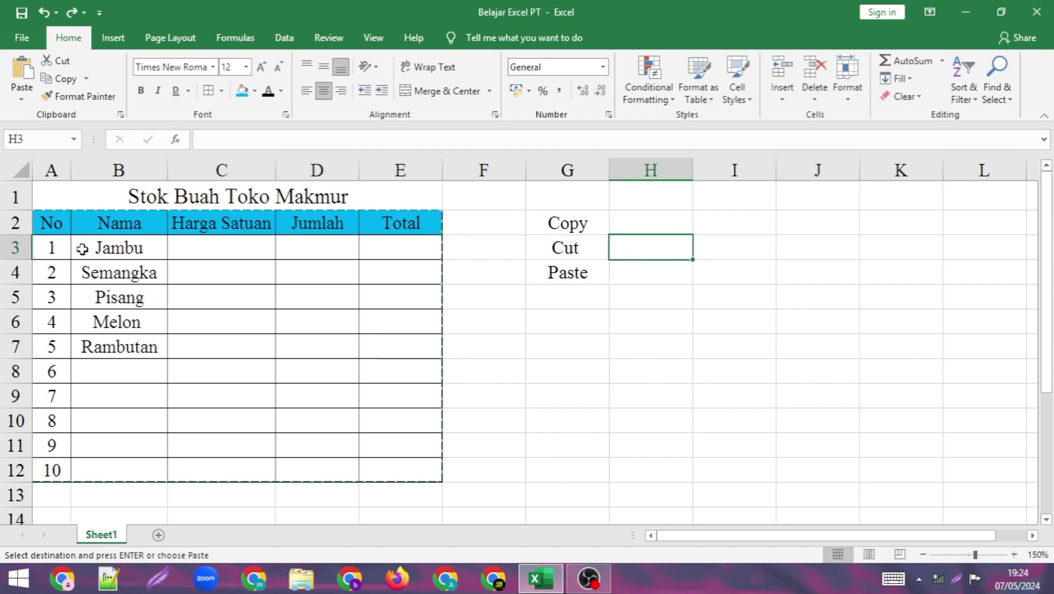
# Cut the table range A2:E12, paste it starting at I2, and undo the move
pyautogui.moveTo(53, 219); pyautogui.dragTo(410, 480)
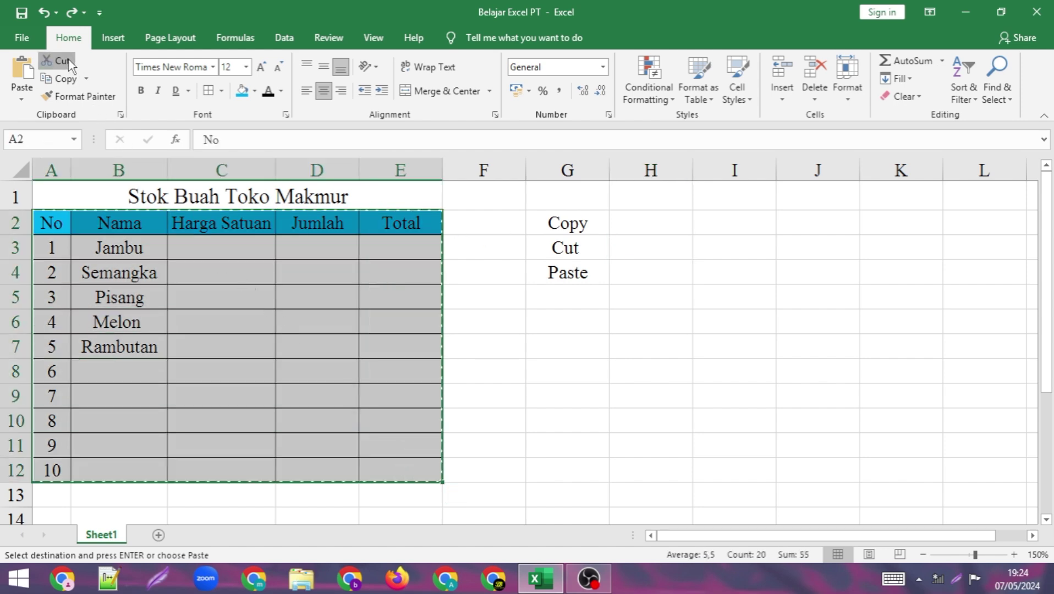
pyautogui.click(735, 227)
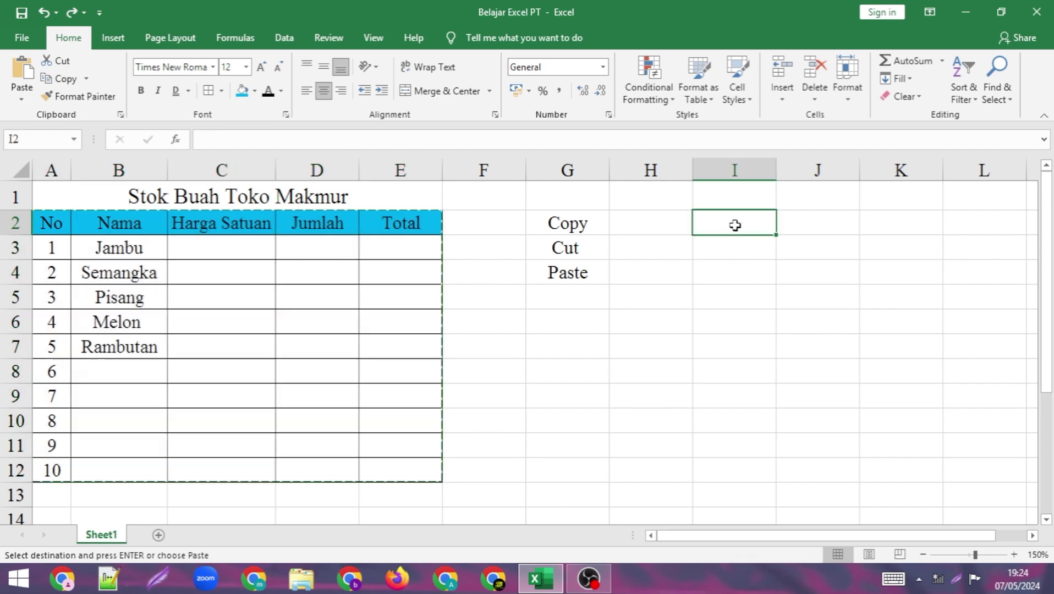
pyautogui.rightClick(732, 227)
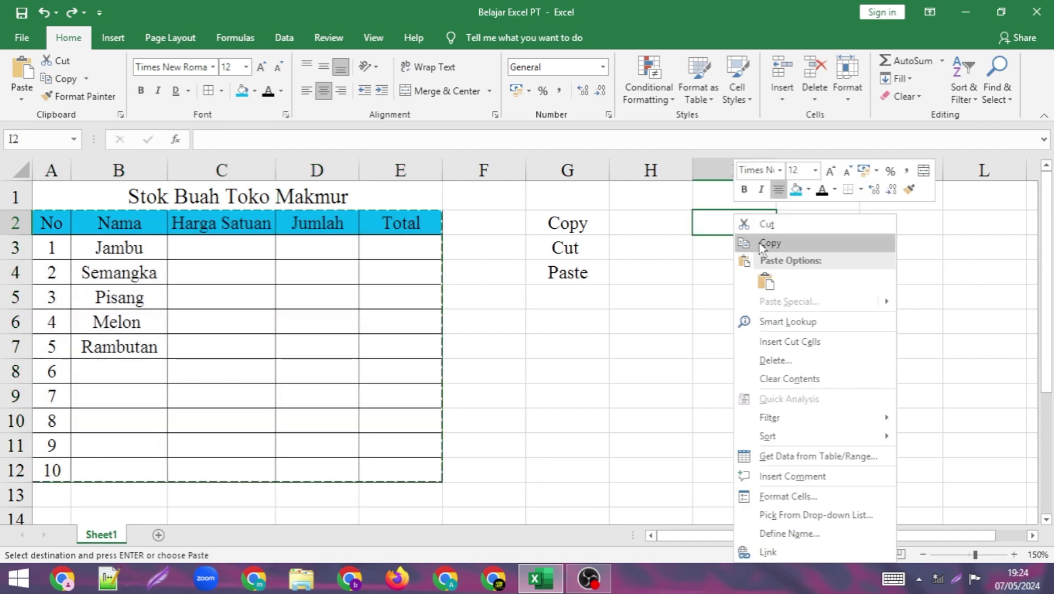
pyautogui.click(766, 281)
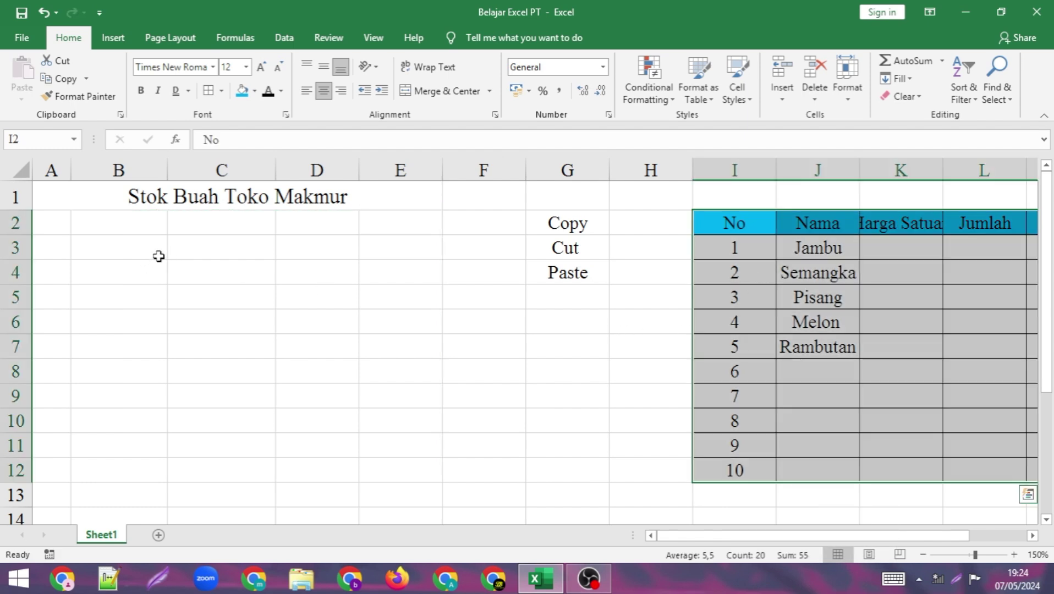
pyautogui.hotkey('ctrl', 'z')
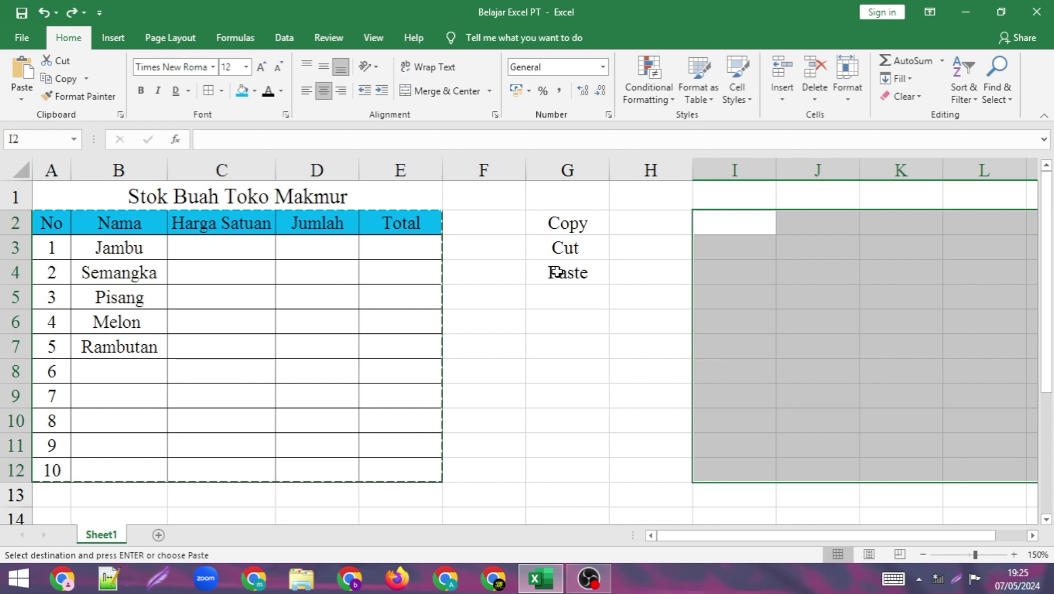
# Delete the Copy, Cut and Paste labels from cells G2:G4
pyautogui.click(581, 370)
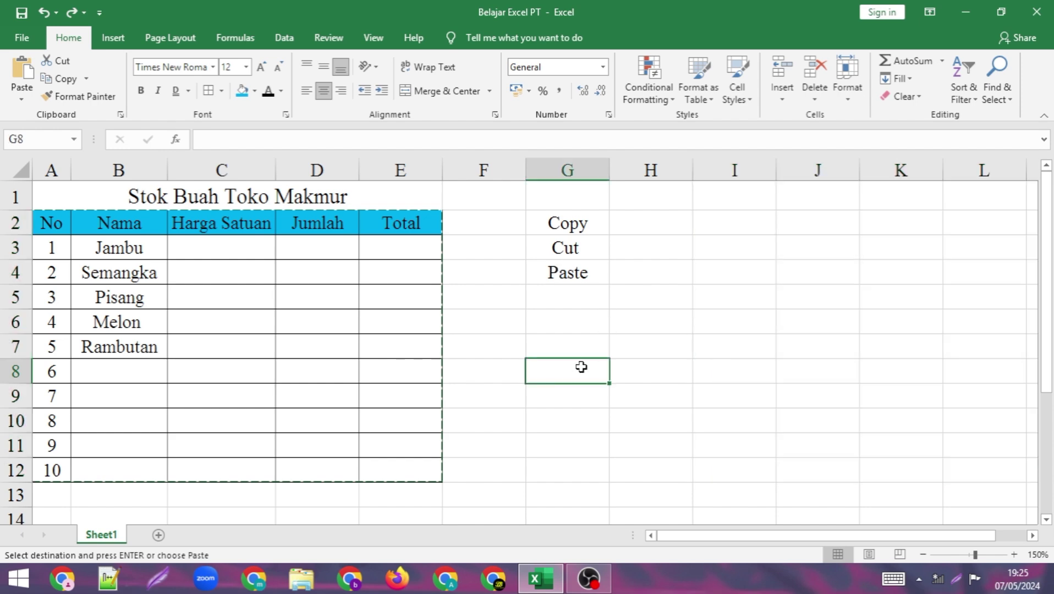
pyautogui.moveTo(553, 218); pyautogui.dragTo(556, 271)
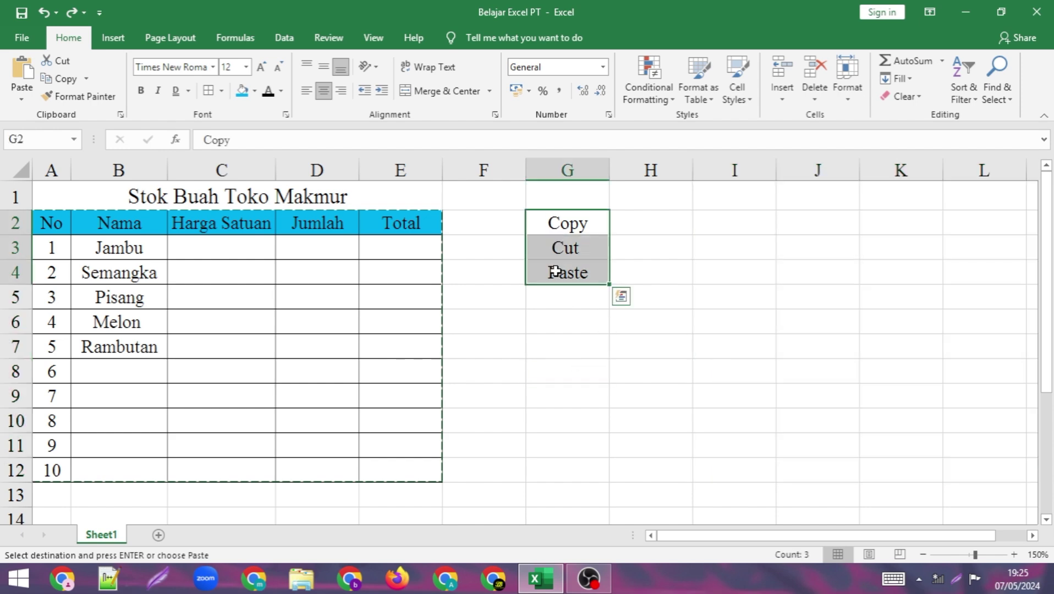
pyautogui.press('BackSpace')
pyautogui.click(562, 249)
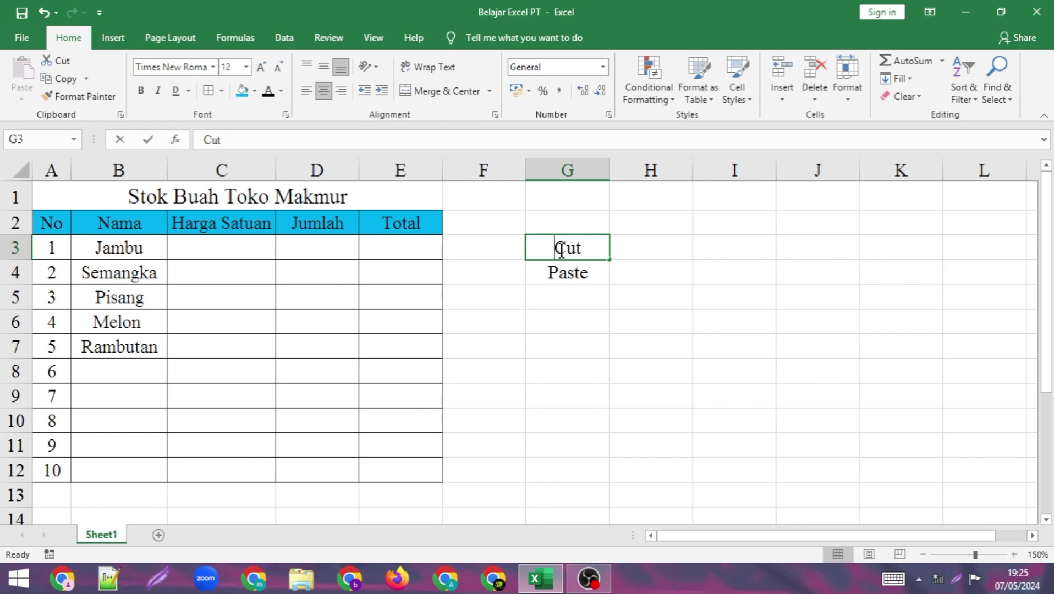
pyautogui.press('BackSpace')
pyautogui.click(564, 272)
pyautogui.press('BackSpace')
pyautogui.click(565, 339)
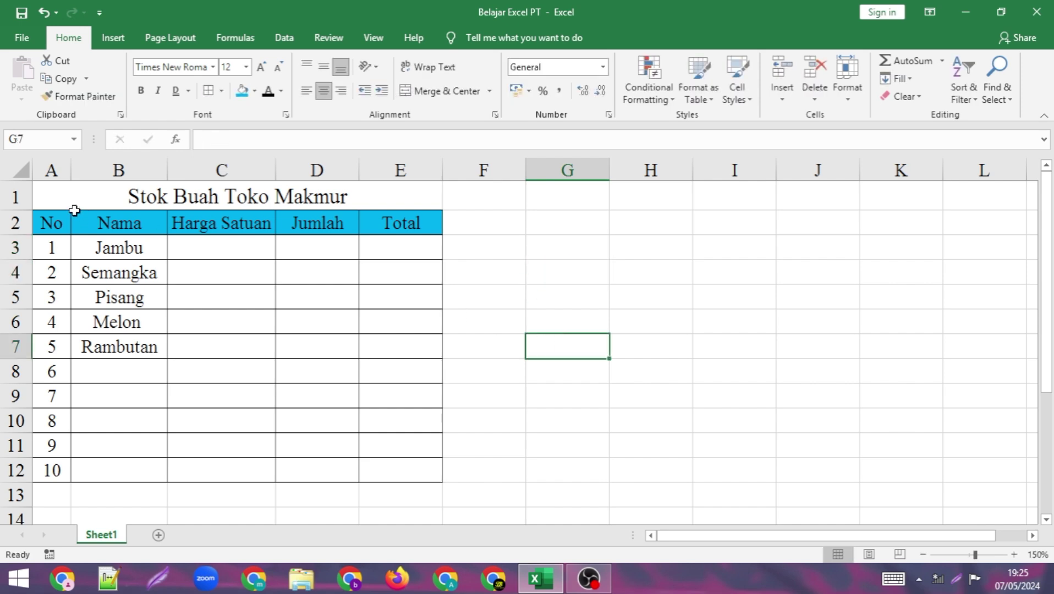
# Cut the whole table with its title, A1:E12, and paste it starting at G3
pyautogui.moveTo(63, 195); pyautogui.dragTo(323, 469)
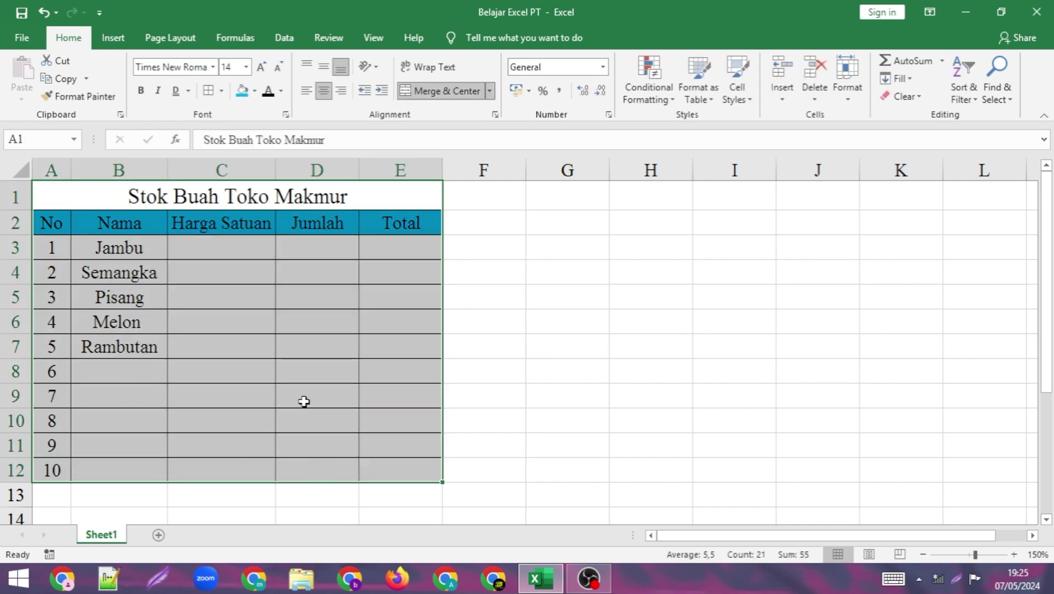
pyautogui.rightClick(252, 278)
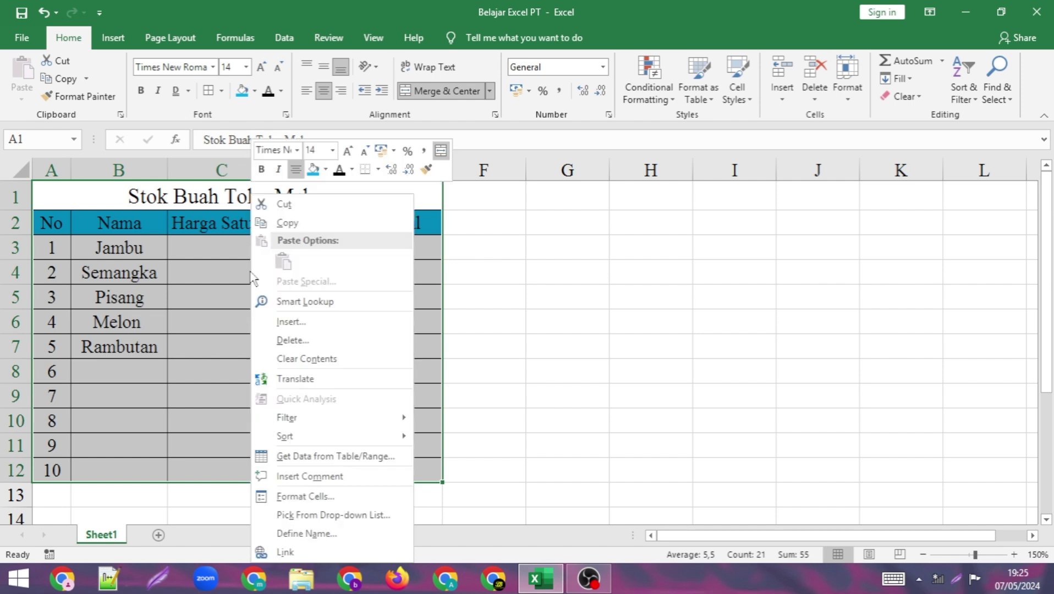
pyautogui.click(275, 223)
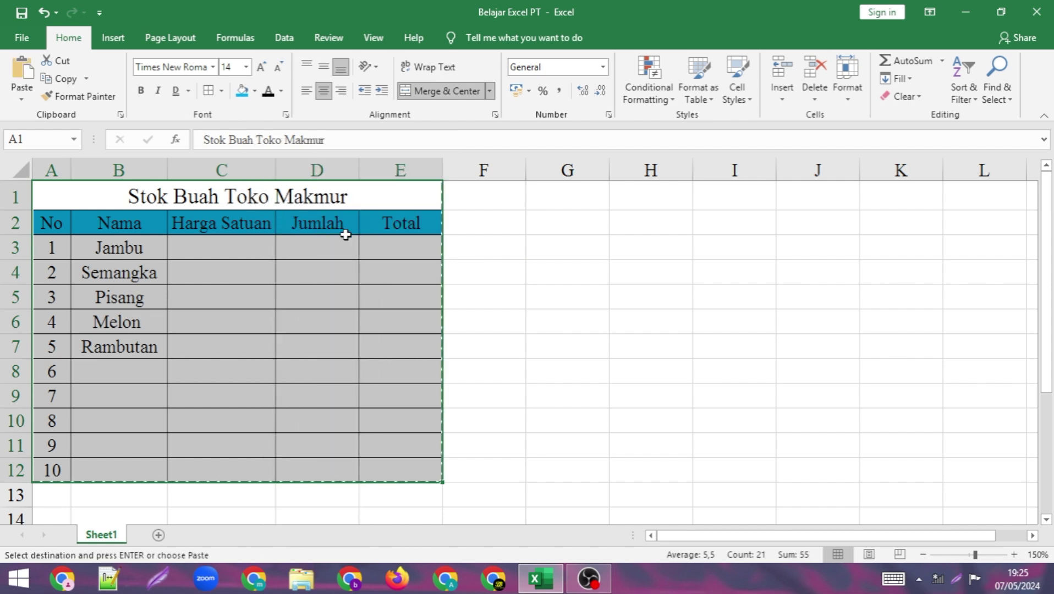
pyautogui.click(548, 245)
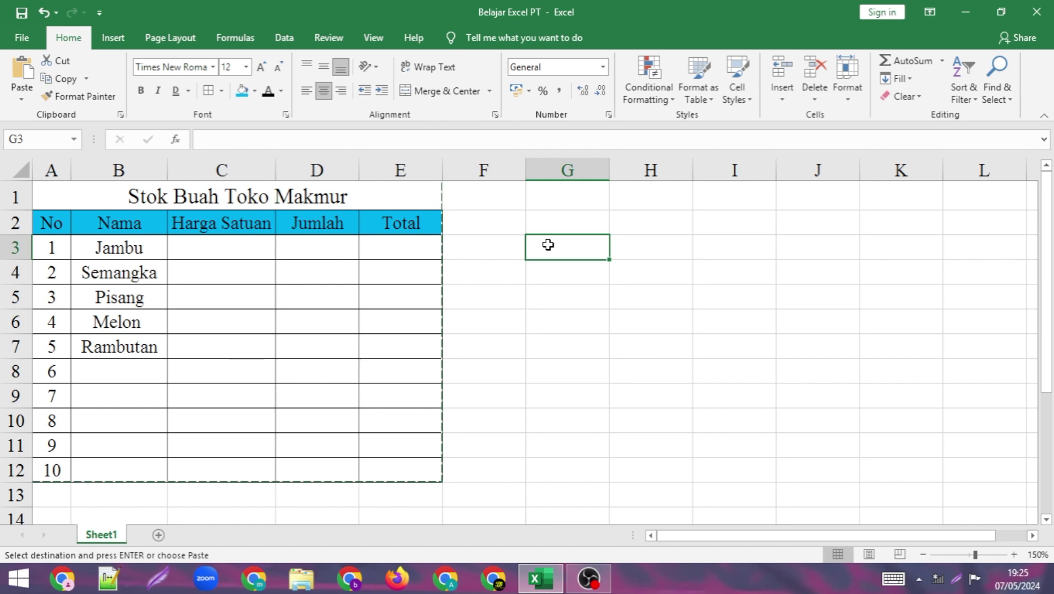
pyautogui.hotkey('ctrl', 'v')
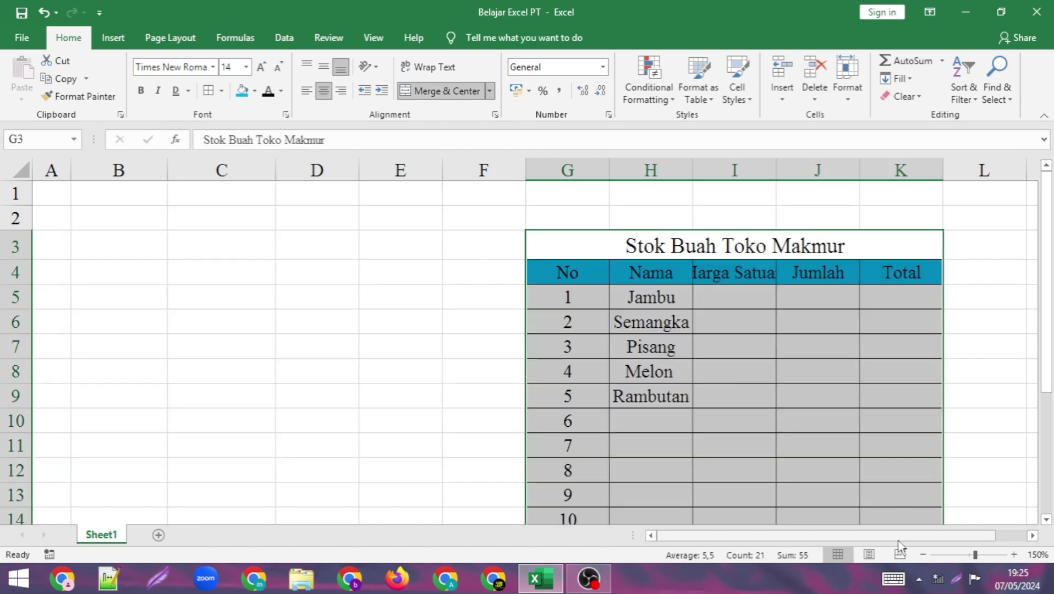
# Autofit the width of column I to the Harga Satuan header in the moved table
pyautogui.moveTo(900, 537); pyautogui.dragTo(950, 537)
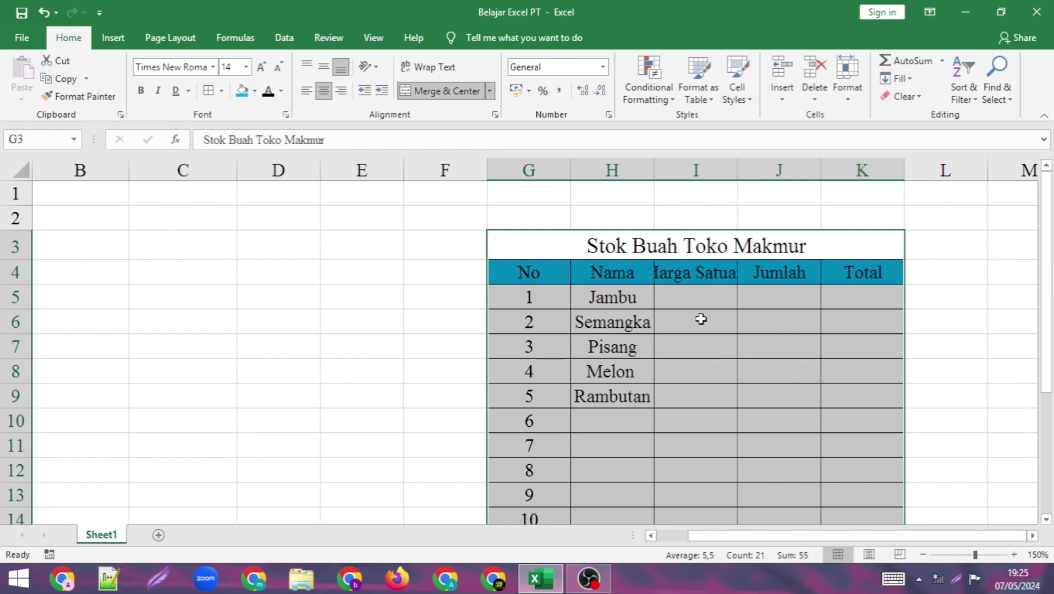
pyautogui.scroll(-1, 903, 306)
pyautogui.scroll(1, 935, 313)
pyautogui.click(974, 347)
pyautogui.moveTo(1047, 282)
pyautogui.mouseDown()
pyautogui.moveTo(1049, 310)
pyautogui.moveTo(1048, 297)
pyautogui.mouseUp()
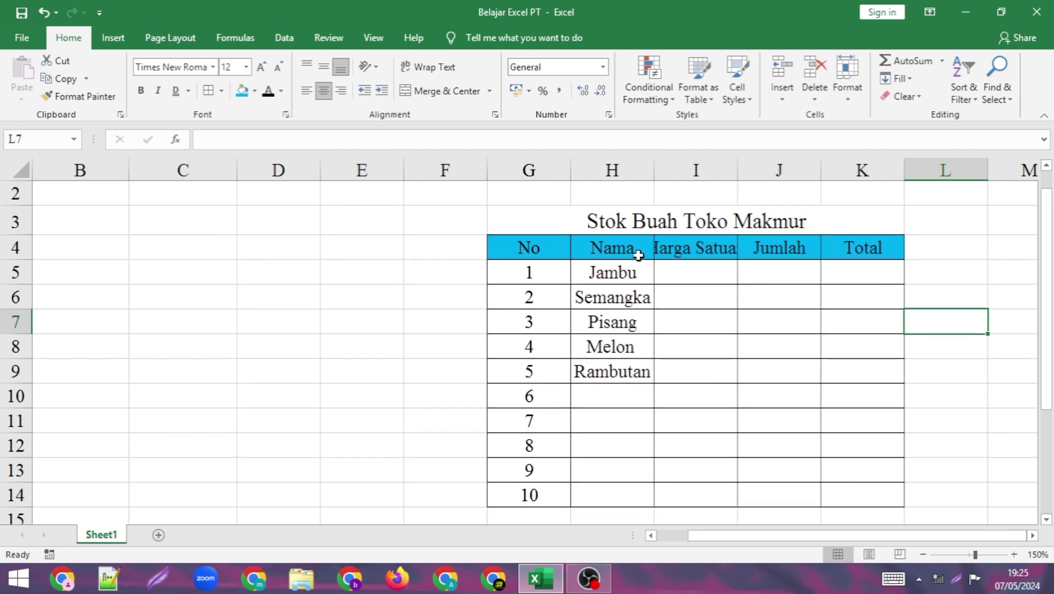
pyautogui.doubleClick(738, 171)
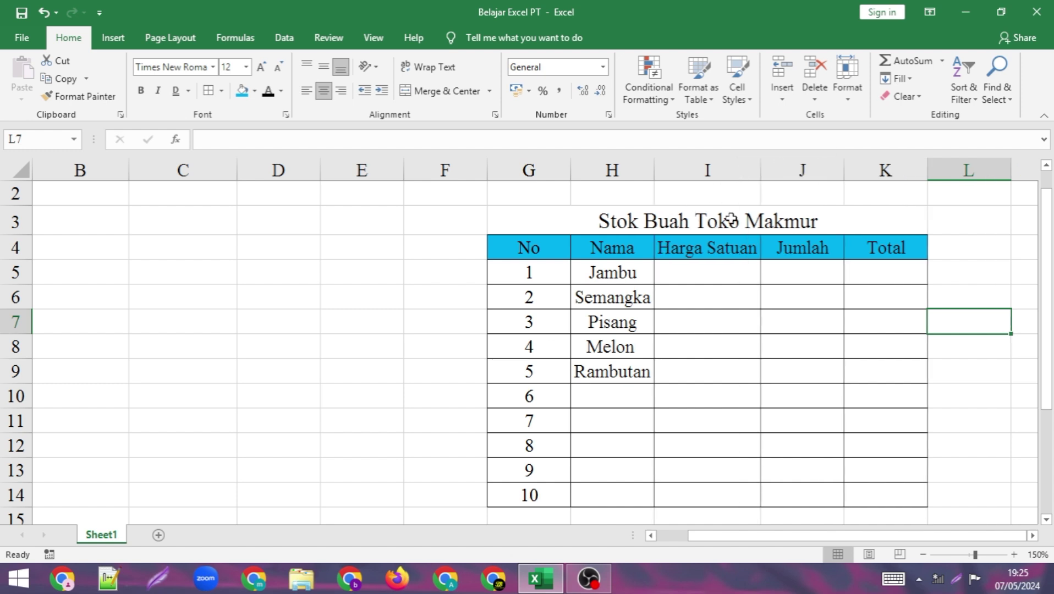